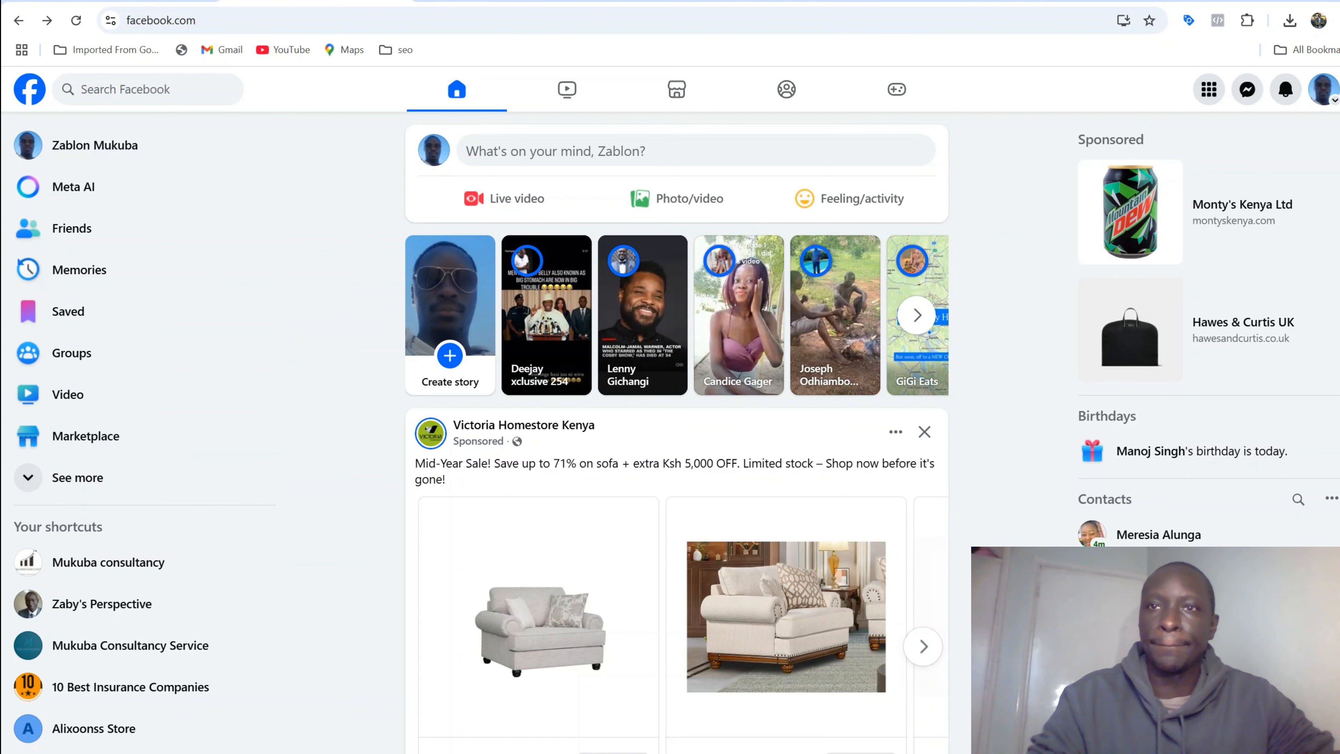
Search Google in a new browser tab for "mukuba consulting service" and look over the results
key(ctrl+t)
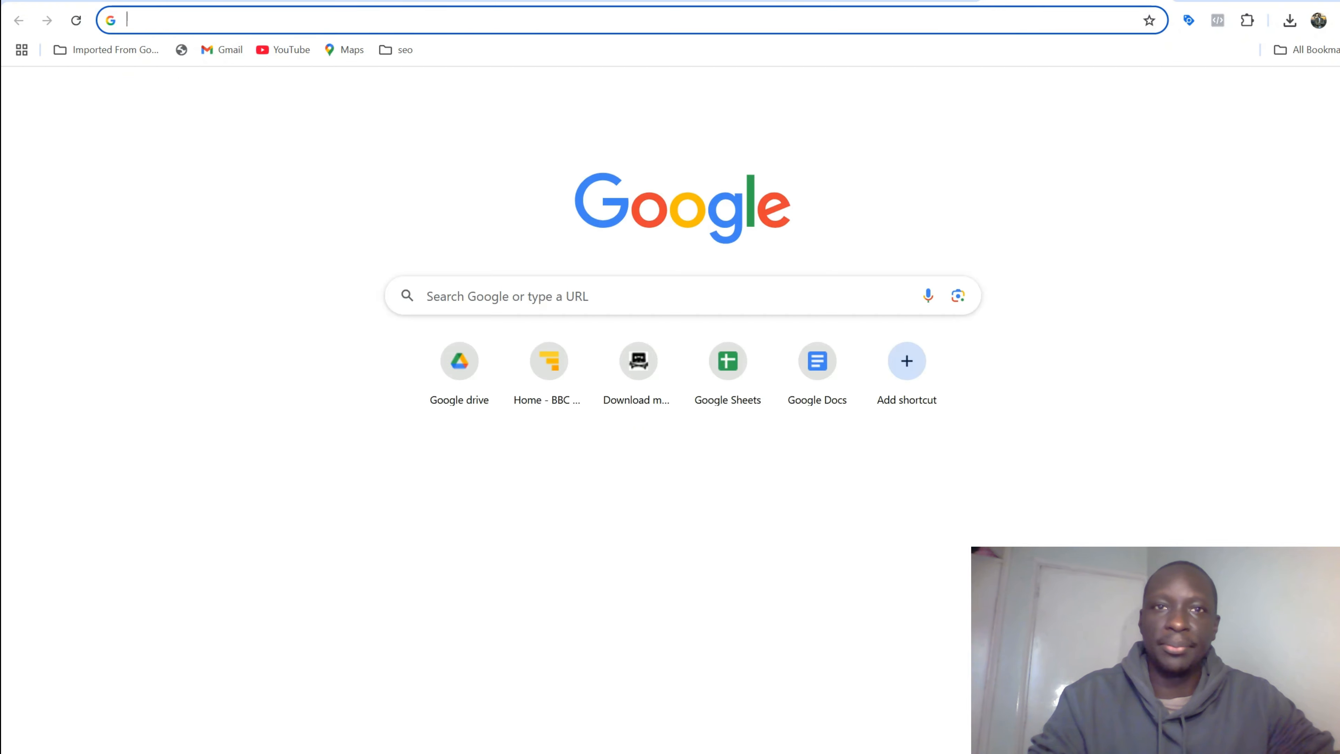
text(mukuba consulting service)
key(Return)
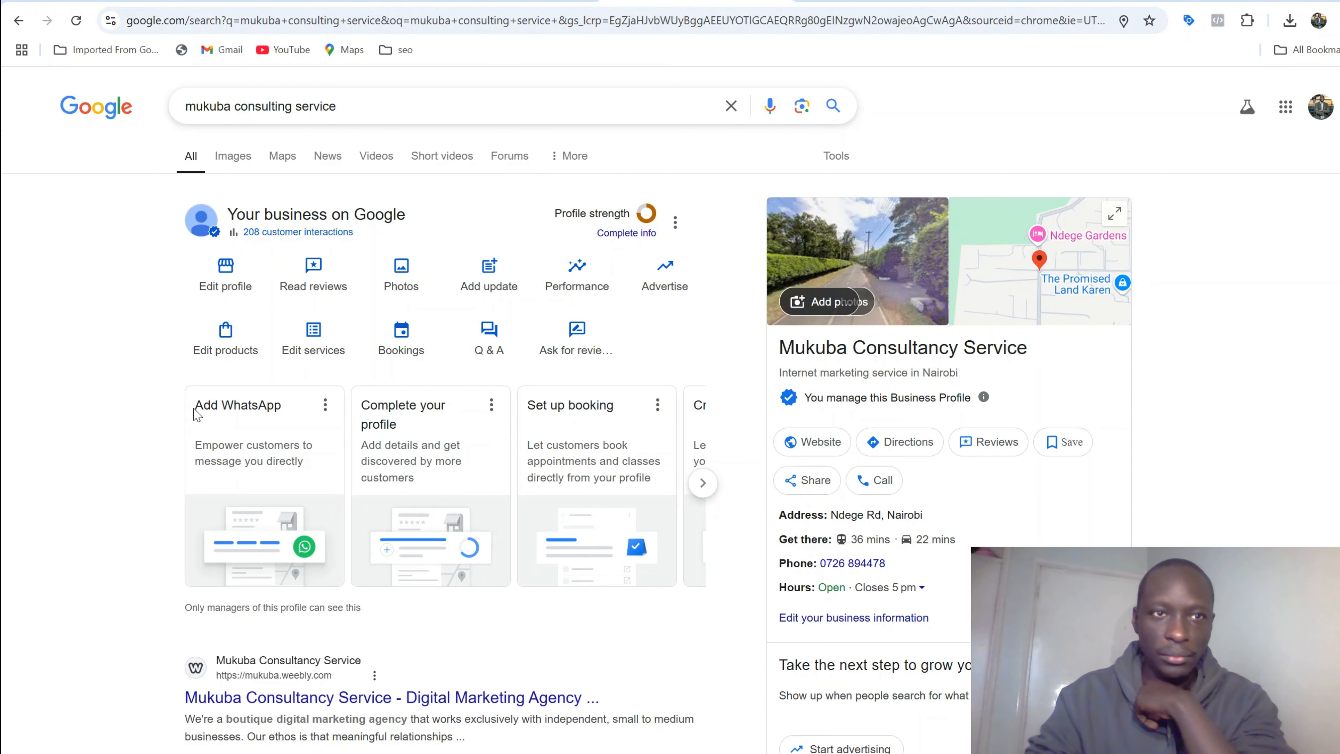
scroll(82, 414, down, 7)
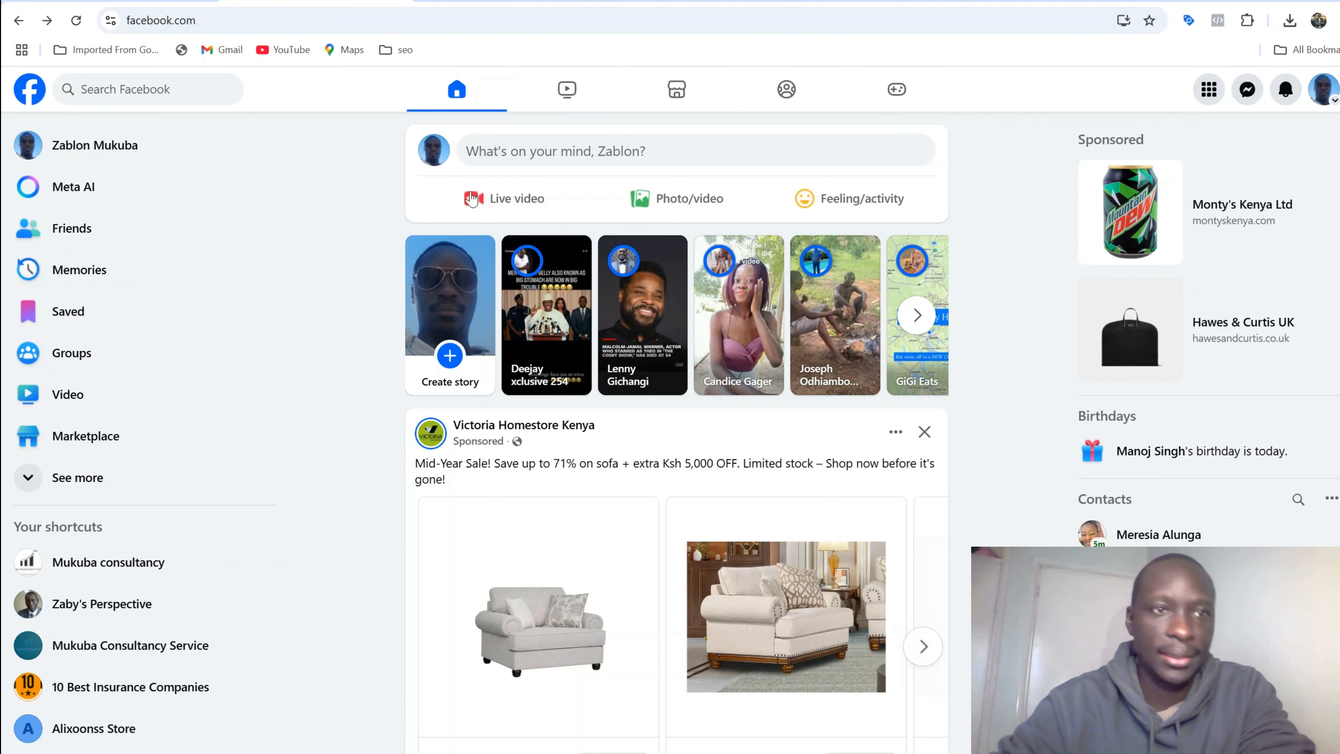
Switch back to Facebook, open the managed Pages list, and start creating a new Public Page
click(143, 471)
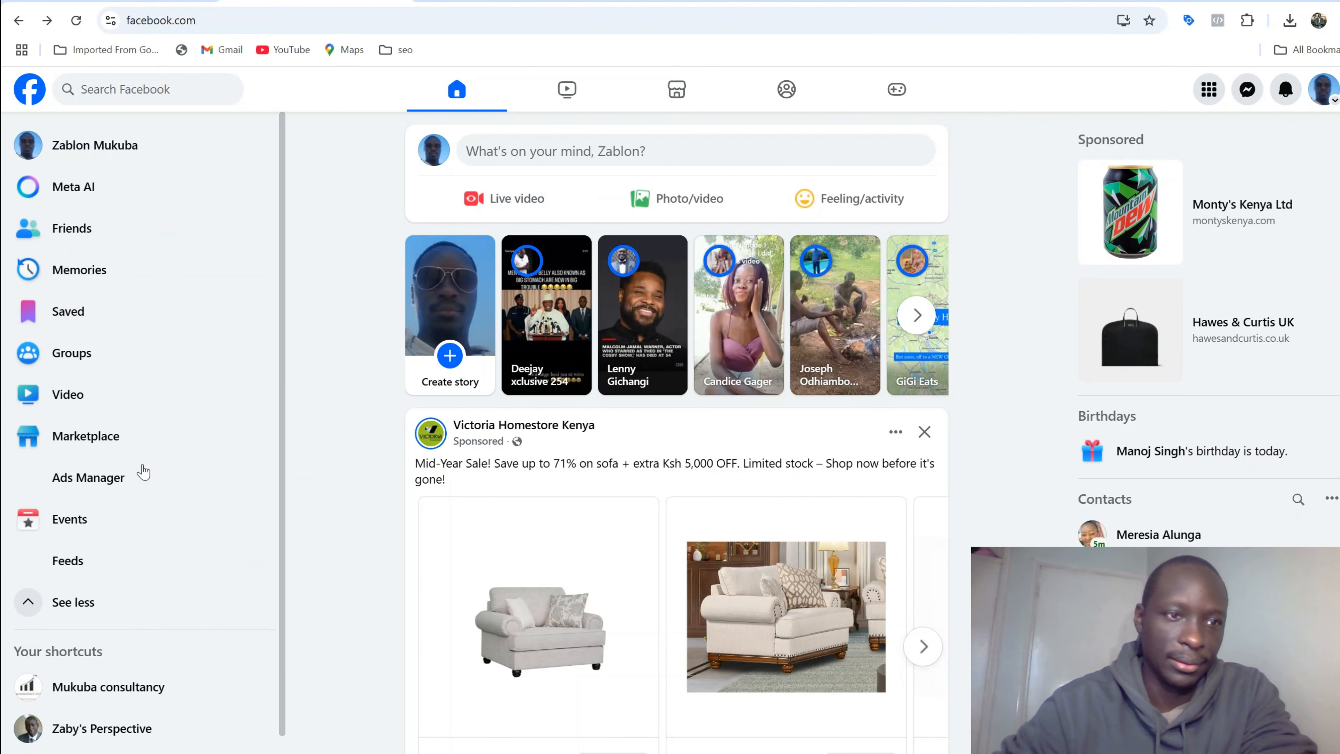
scroll(109, 462, down, 5)
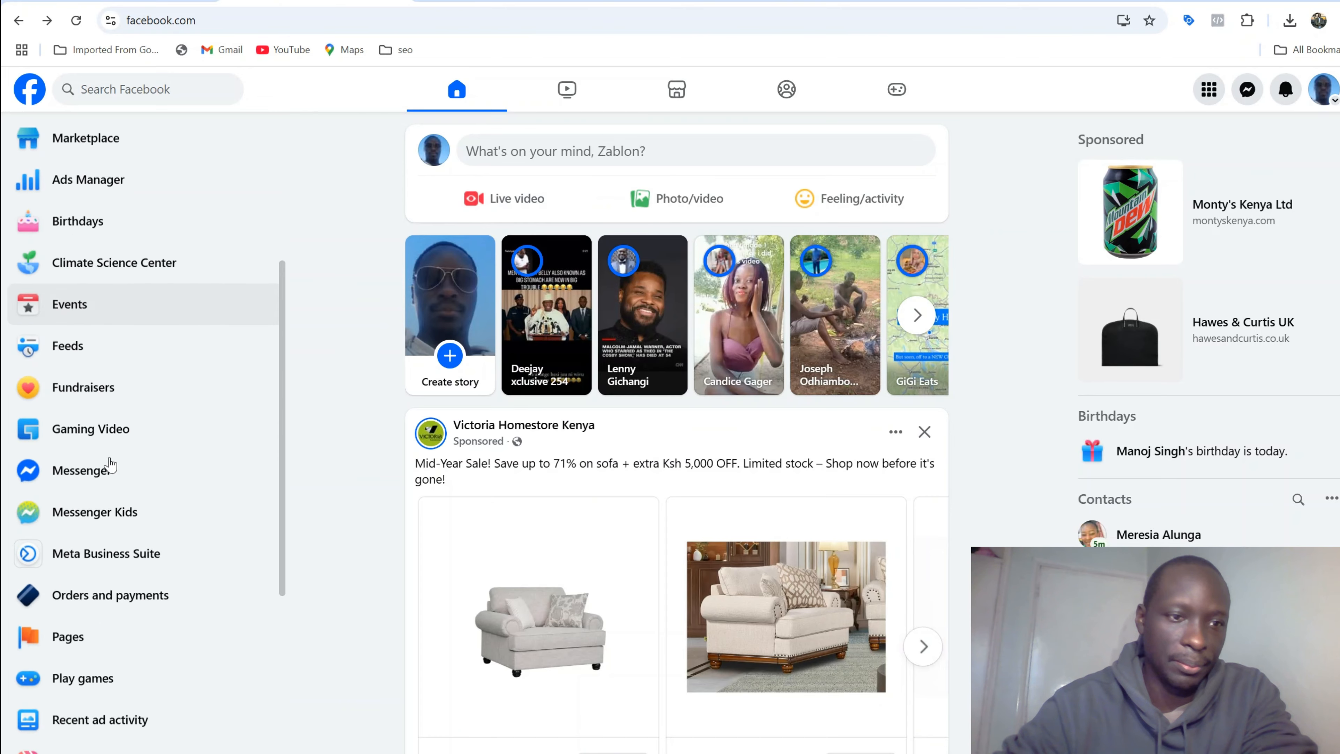
click(110, 655)
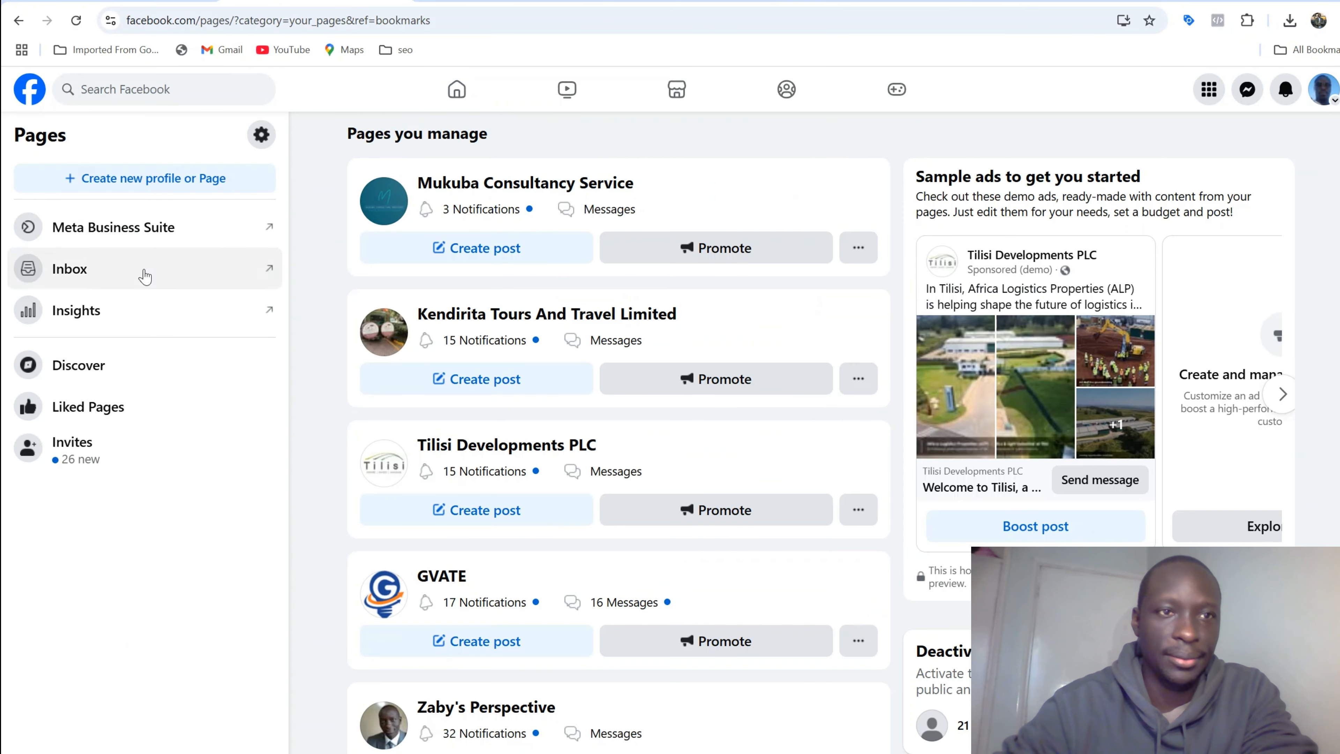
click(140, 180)
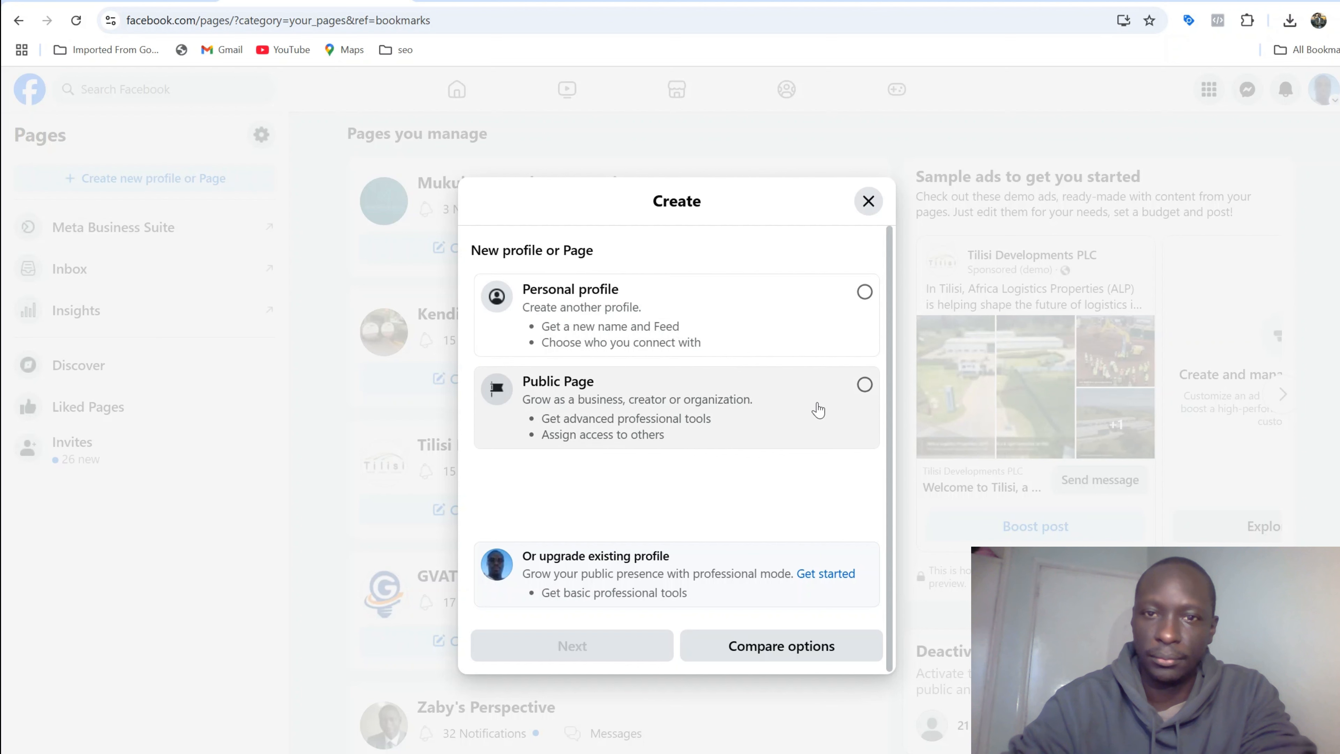
click(863, 385)
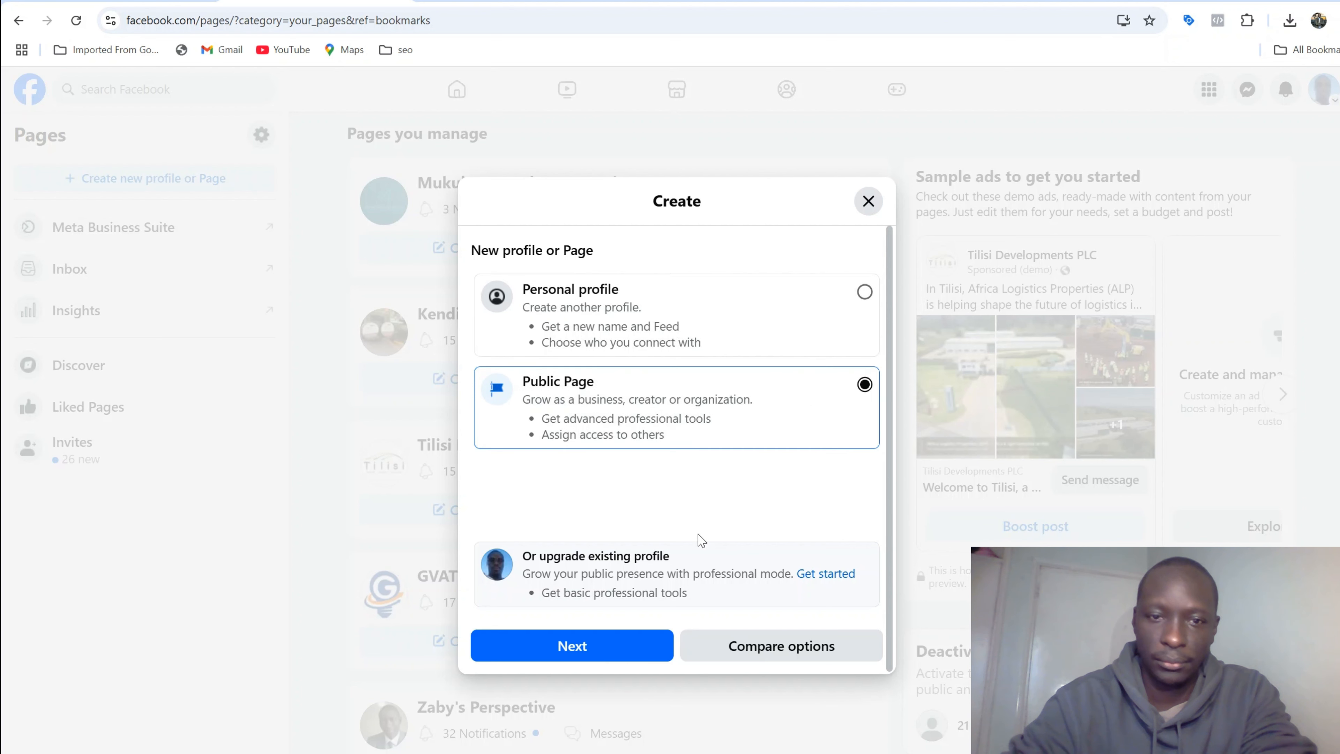
click(630, 651)
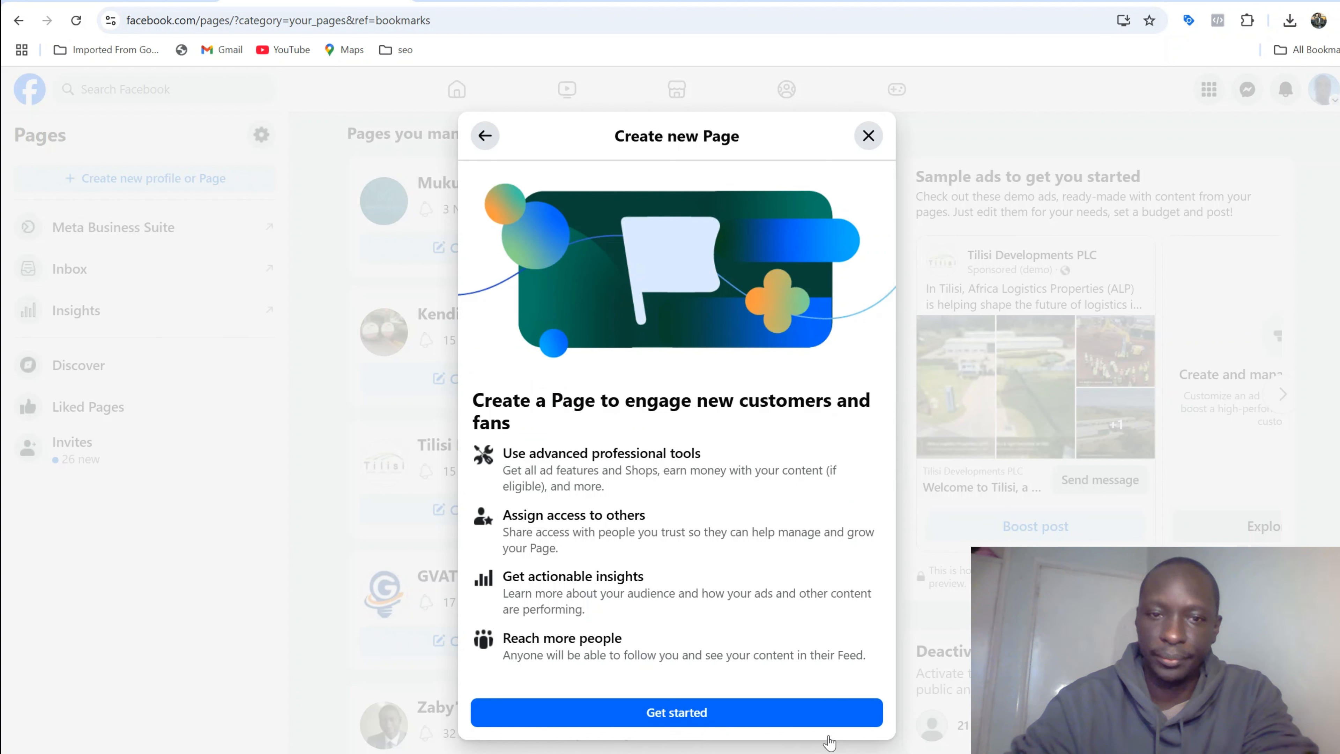
Read through the Page benefits on access, insights and reach, and continue to the Page creation form
scroll(774, 449, down, 1)
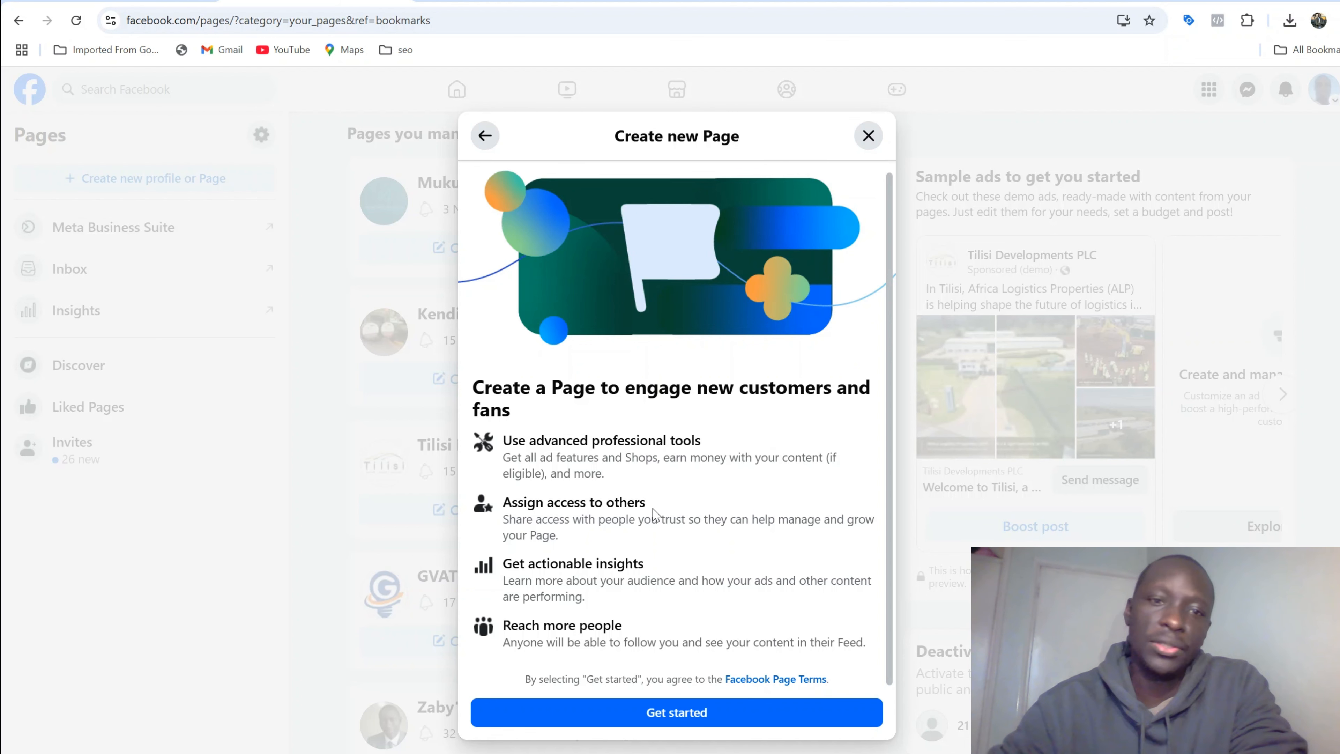
triple_click(546, 520)
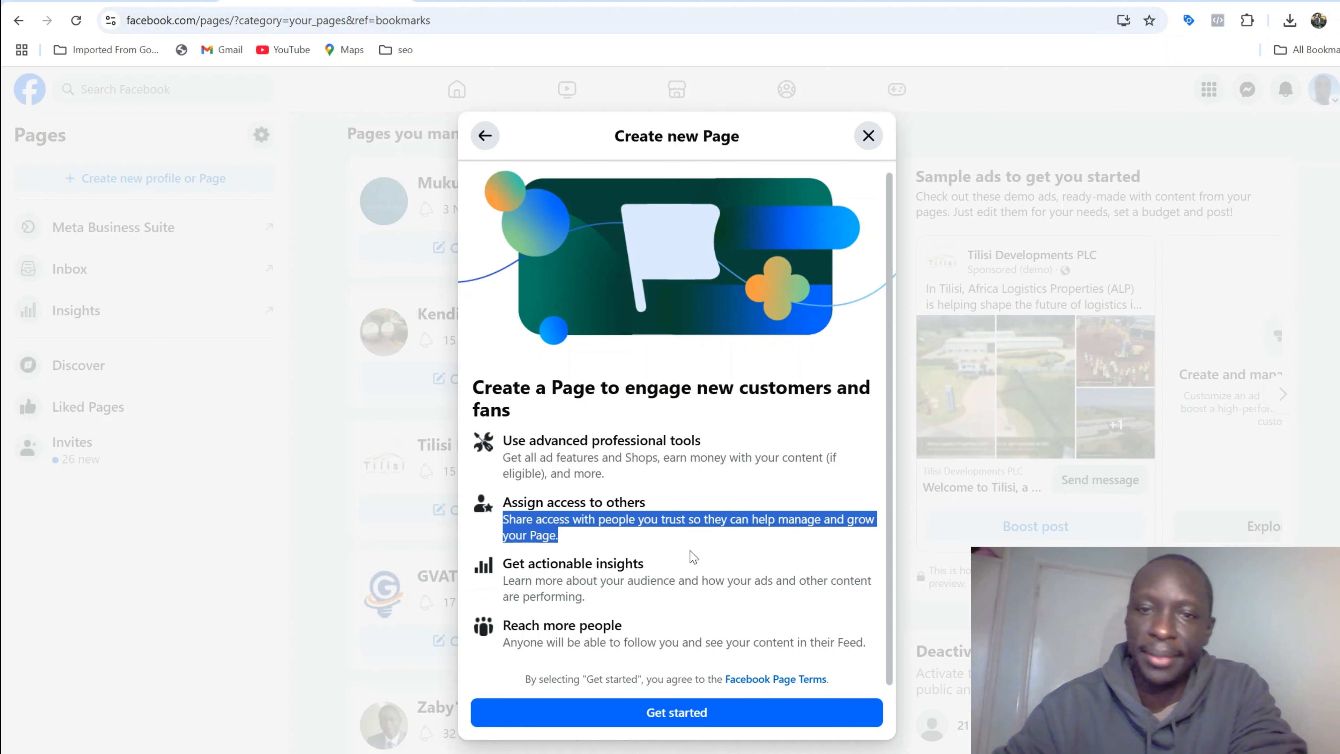
click(652, 585)
double_click(652, 586)
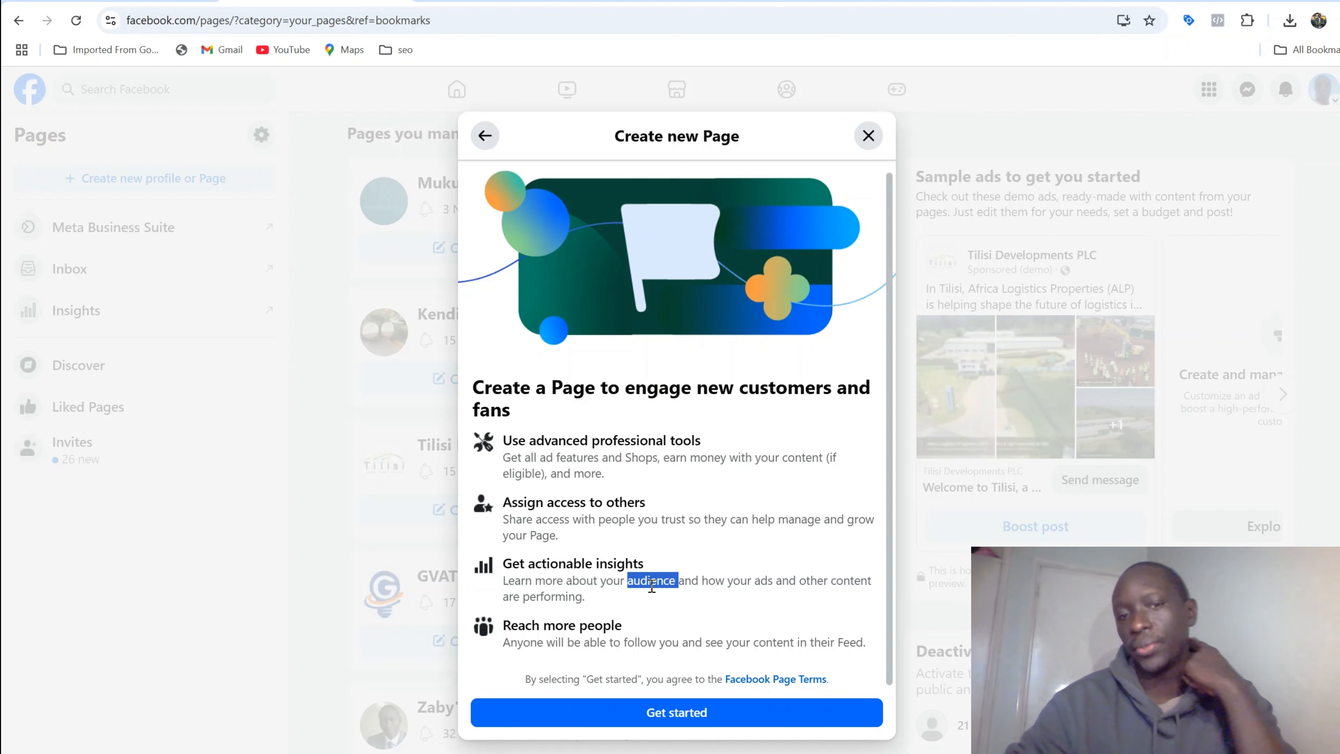
triple_click(697, 641)
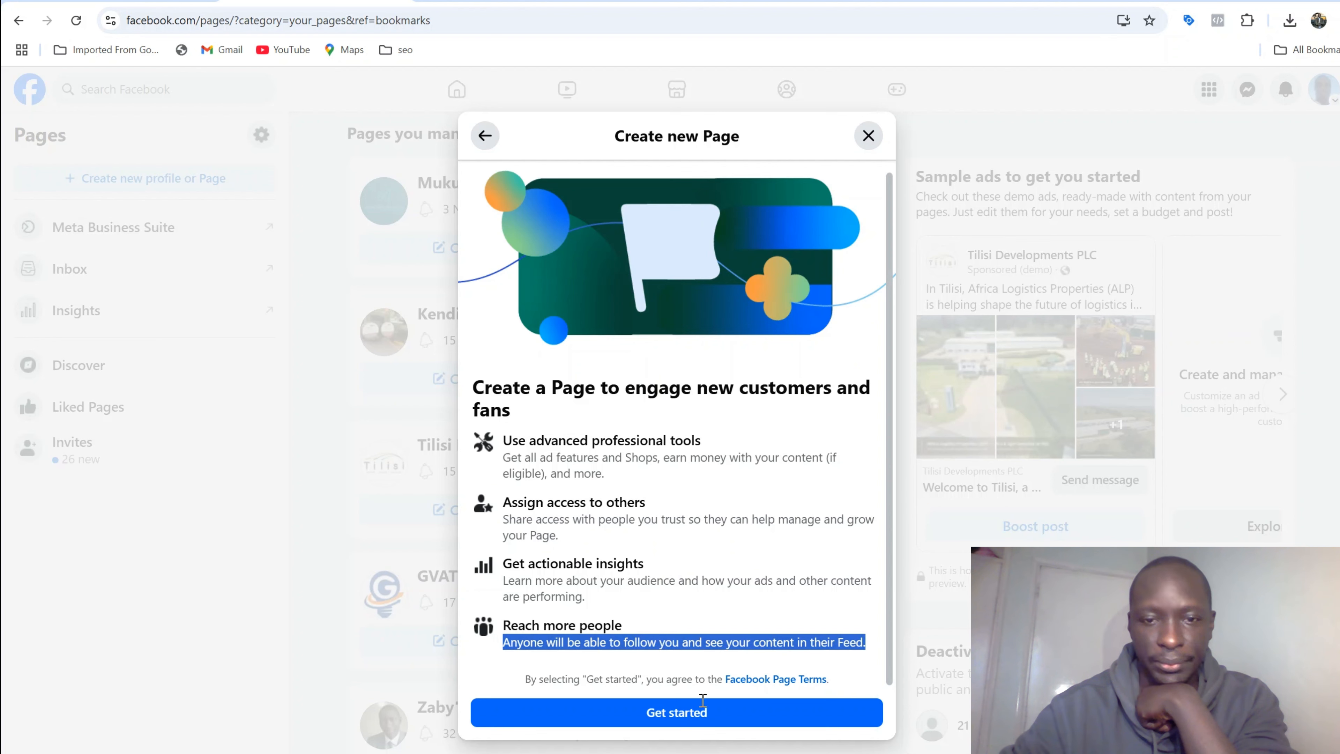
click(700, 720)
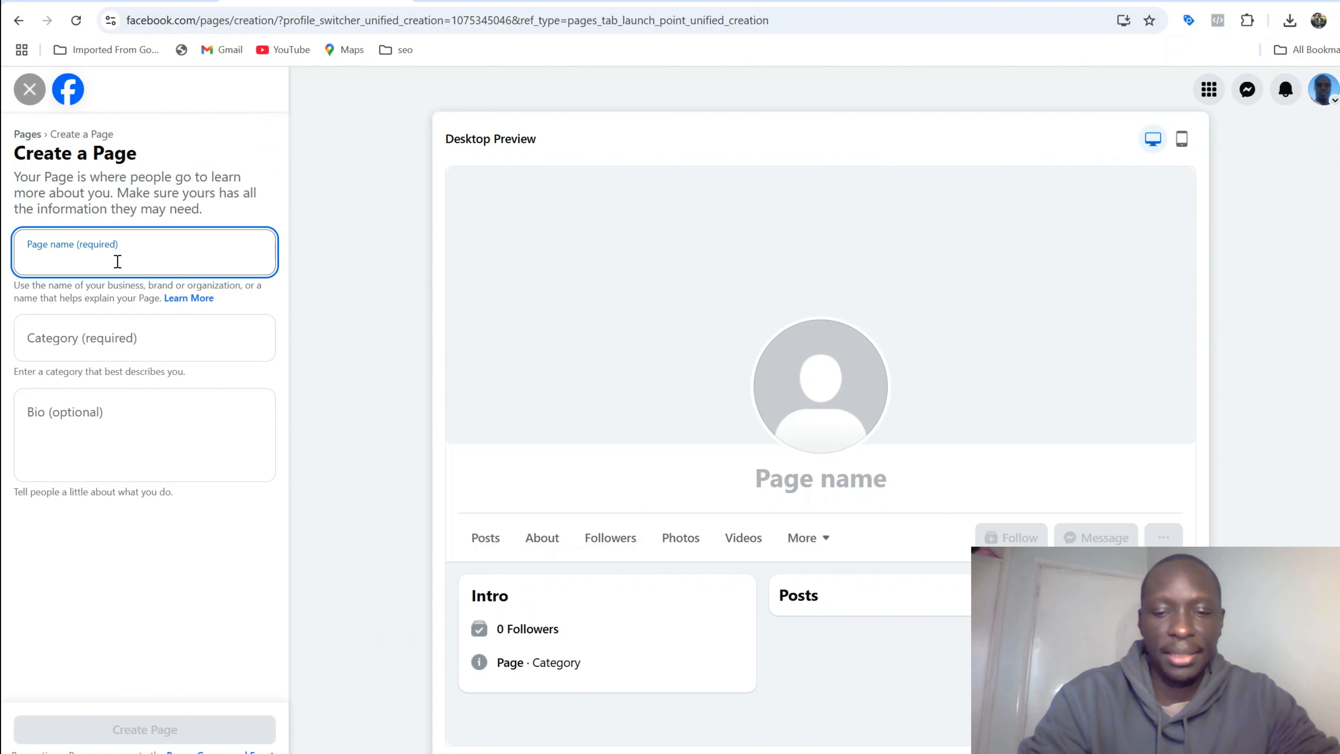
Name the new Page "Pink Flower" and set its category to Gardener
text(Pink Flower)
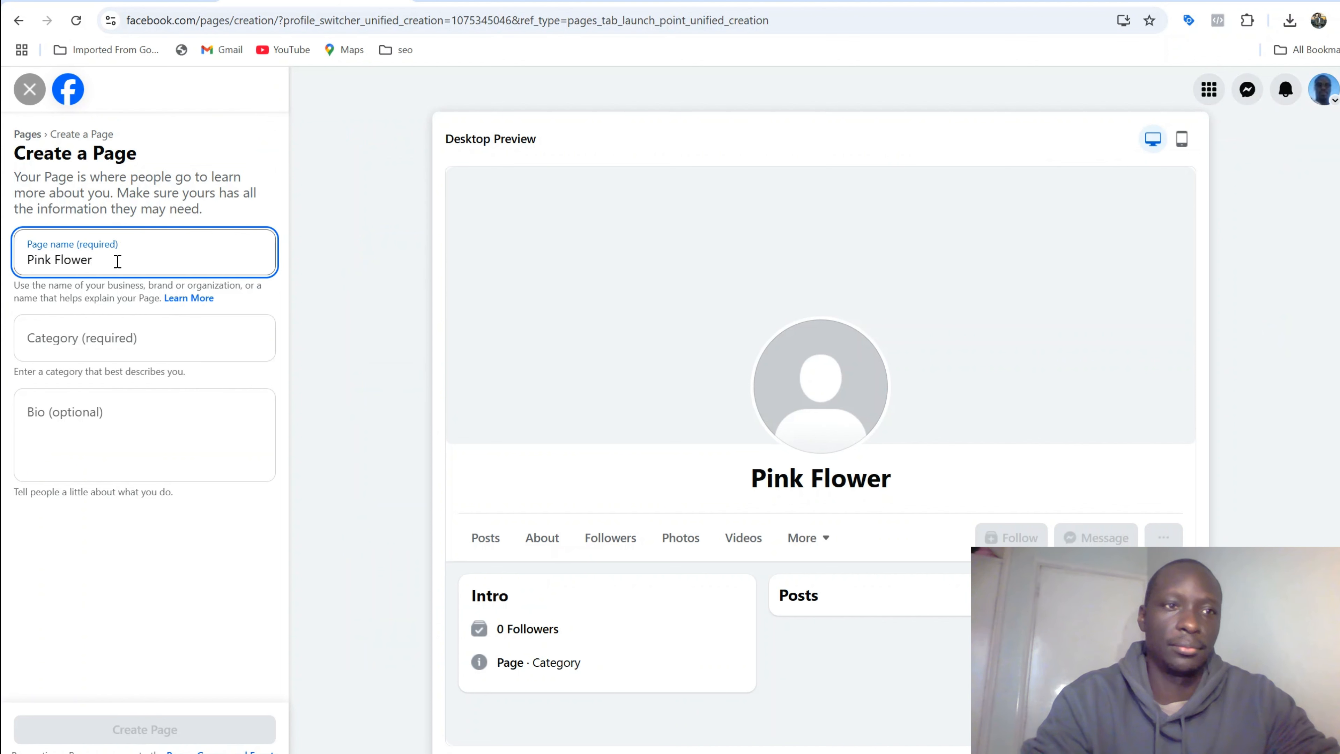
click(87, 333)
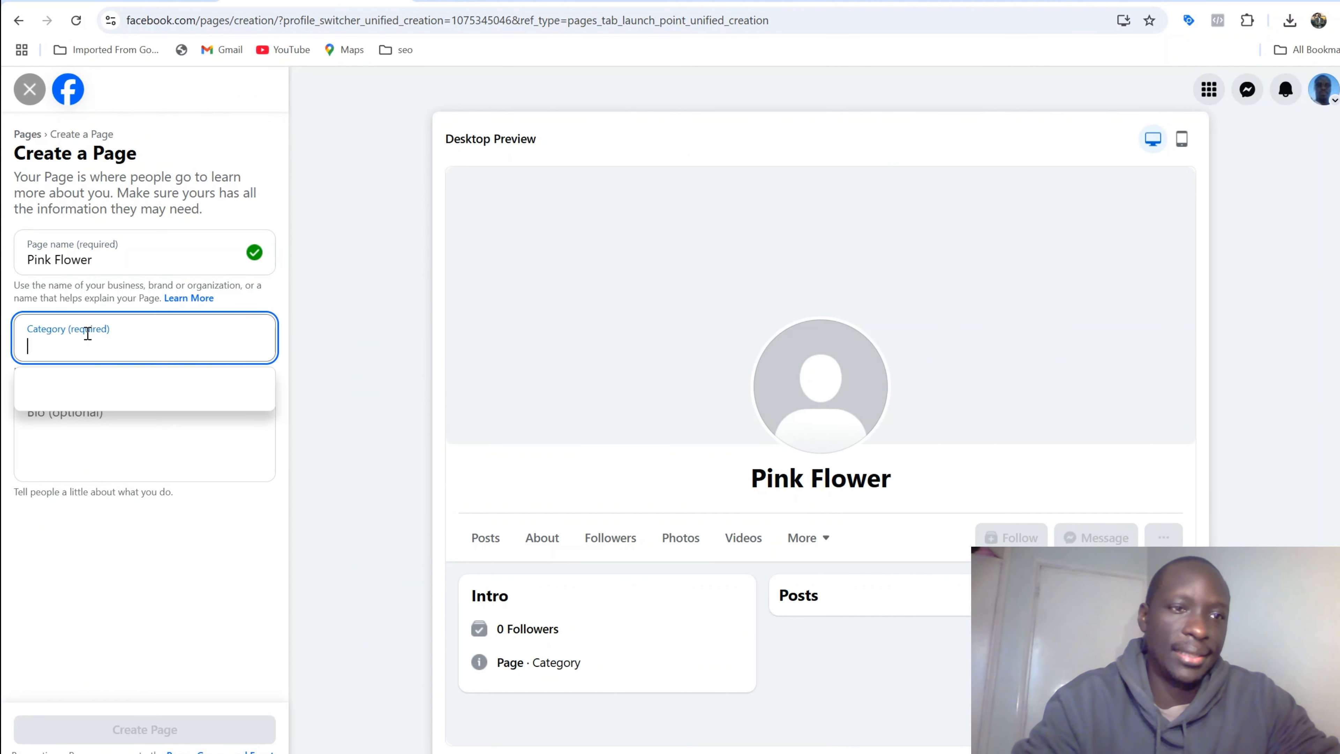
text(G)
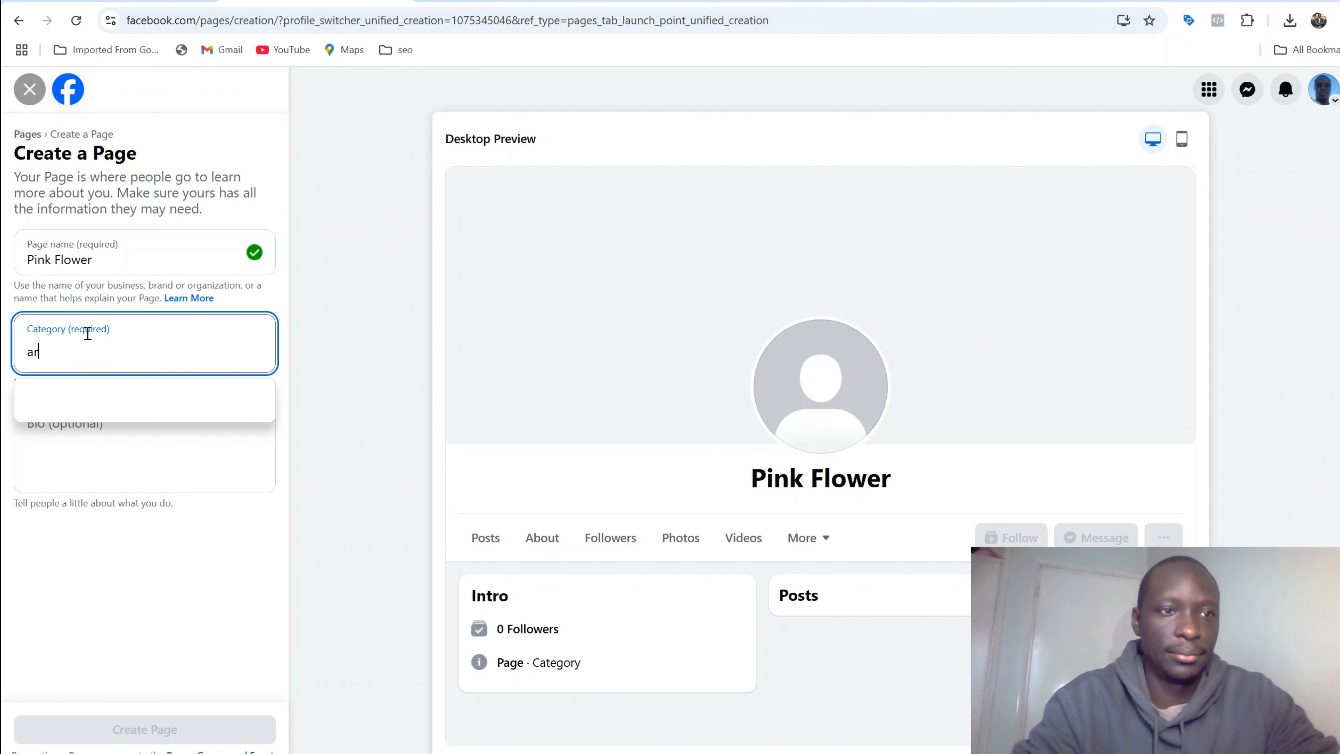
text(ard)
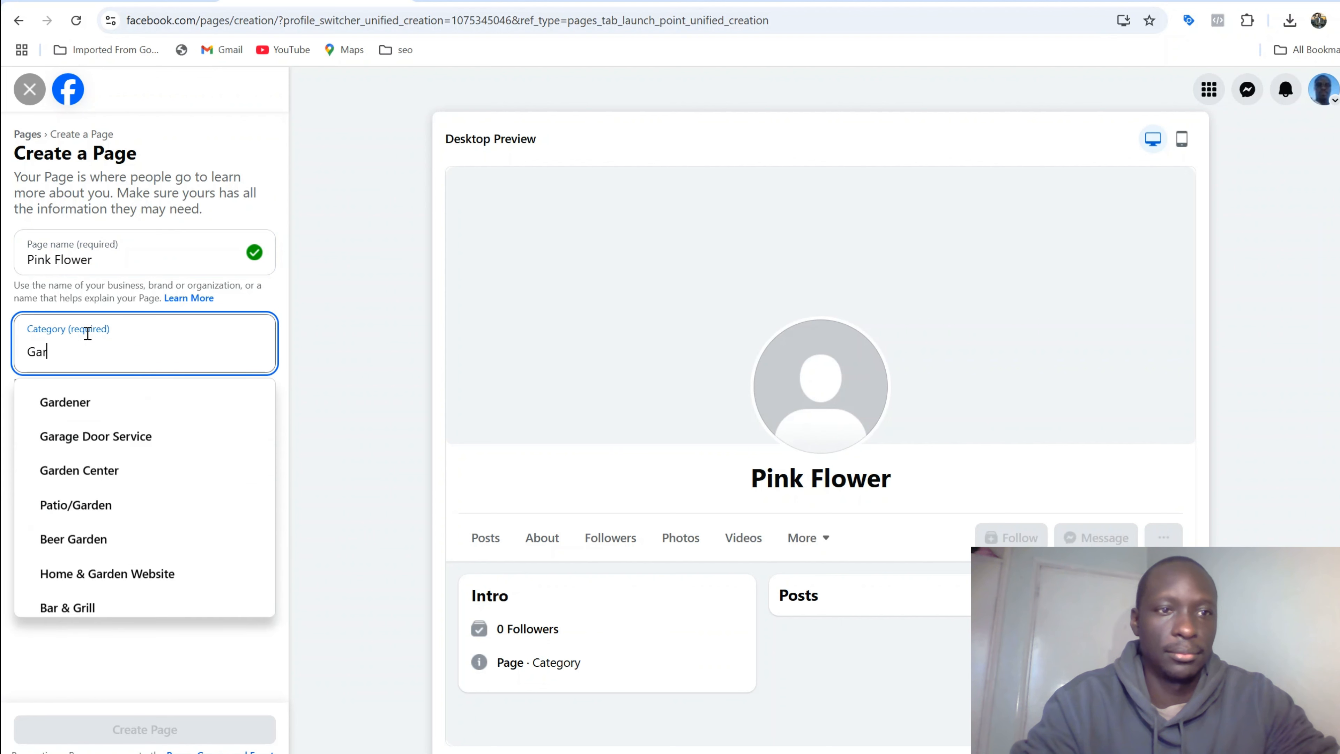
click(62, 404)
Enter the bio "this is a garderning page" and create the Page
click(91, 436)
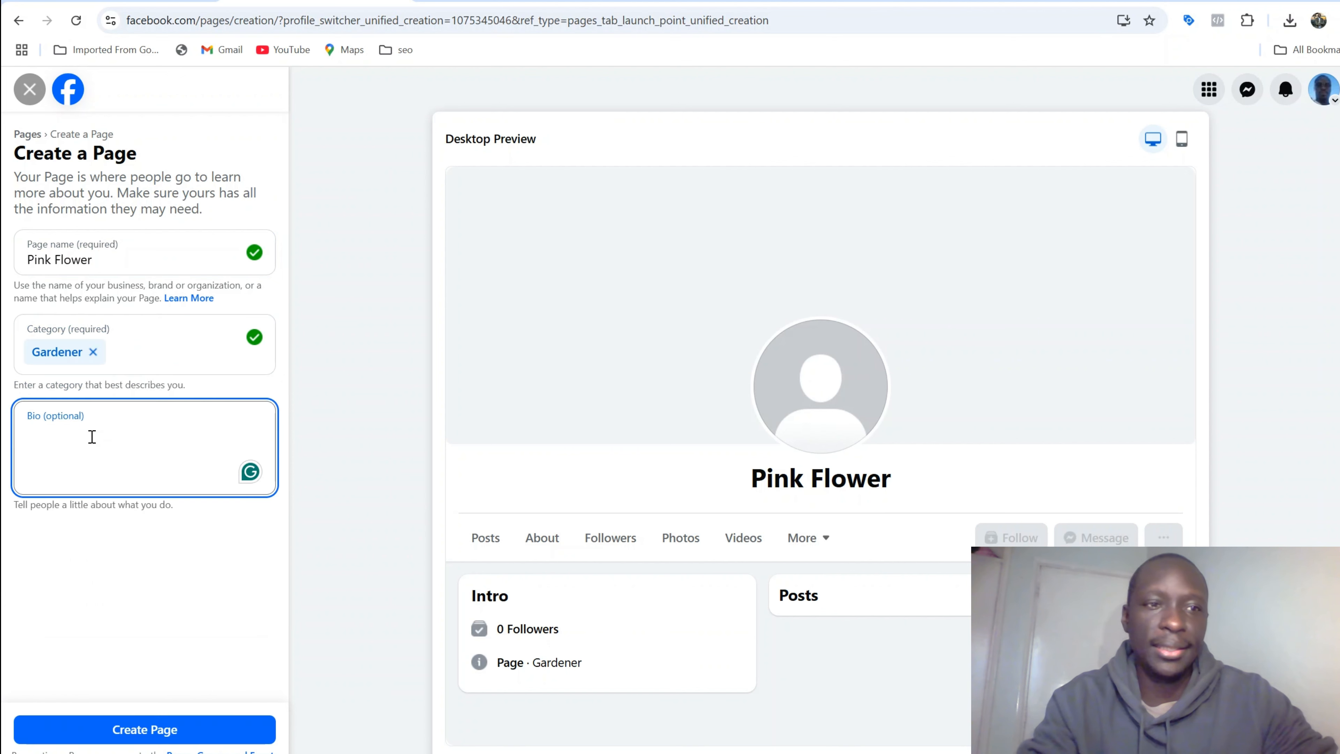
text(this is a gare)
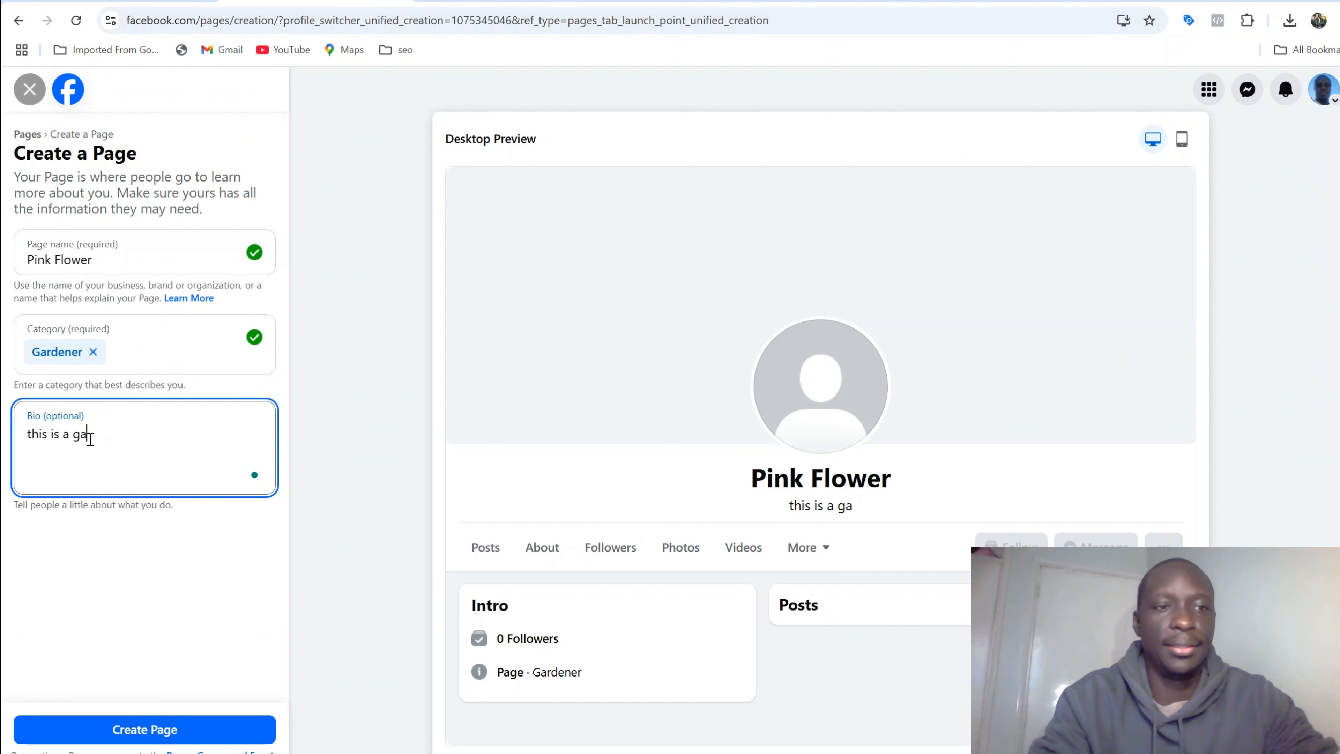
key(BackSpace)
text(d)
key(BackSpace)
text(rderi)
key(BackSpace)
key(BackSpace)
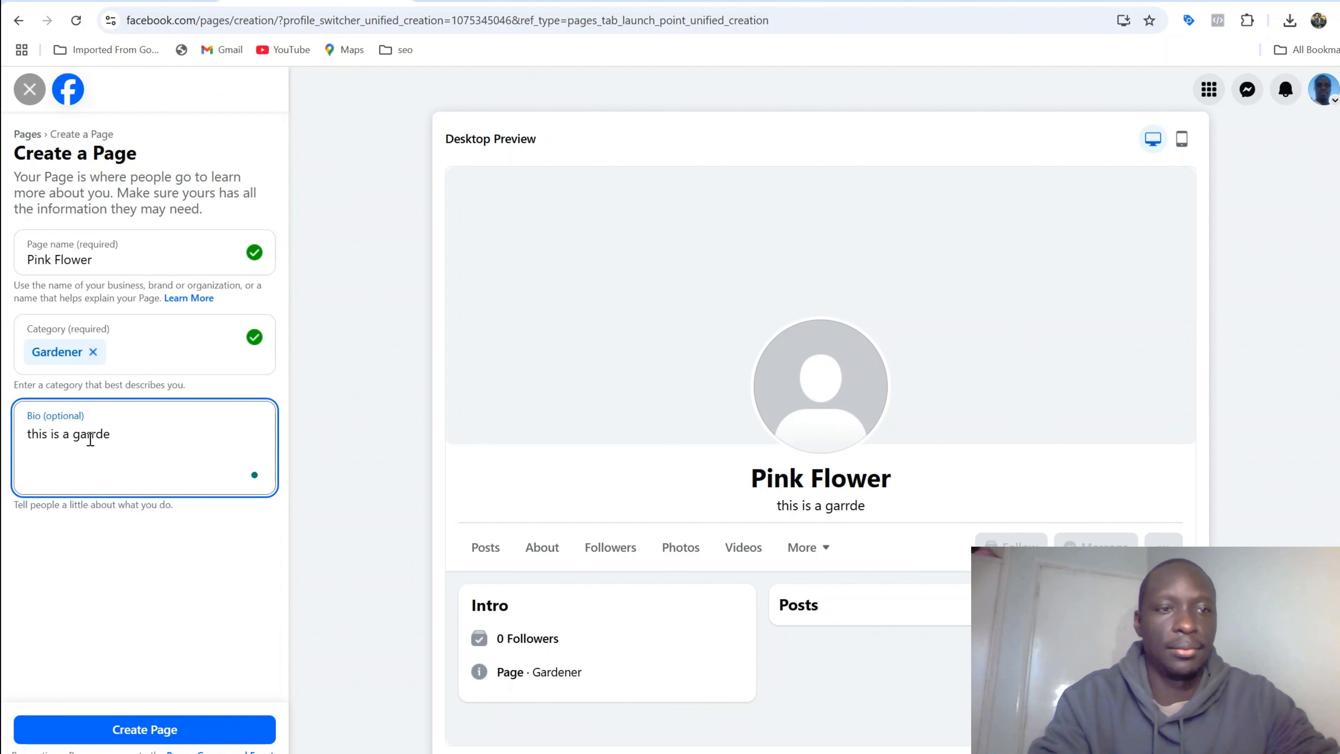
text(rning)
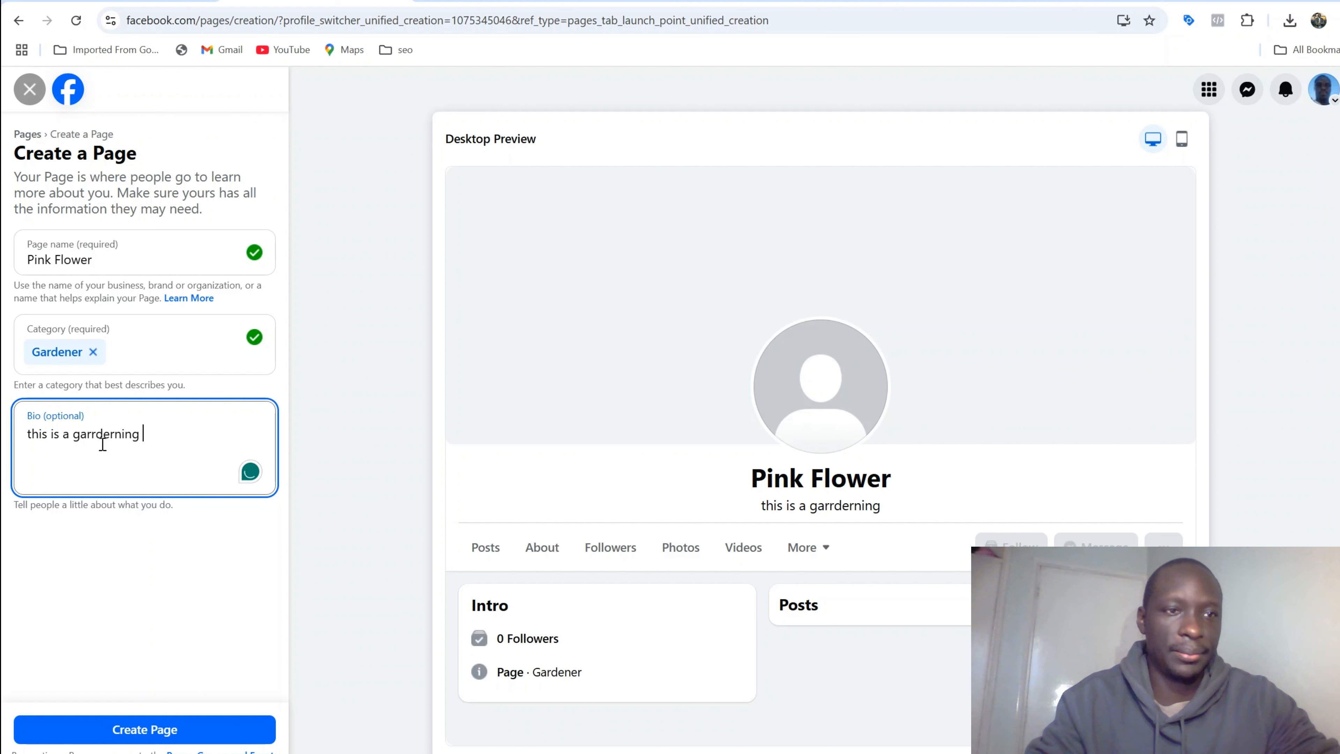
mouse_move(136, 436)
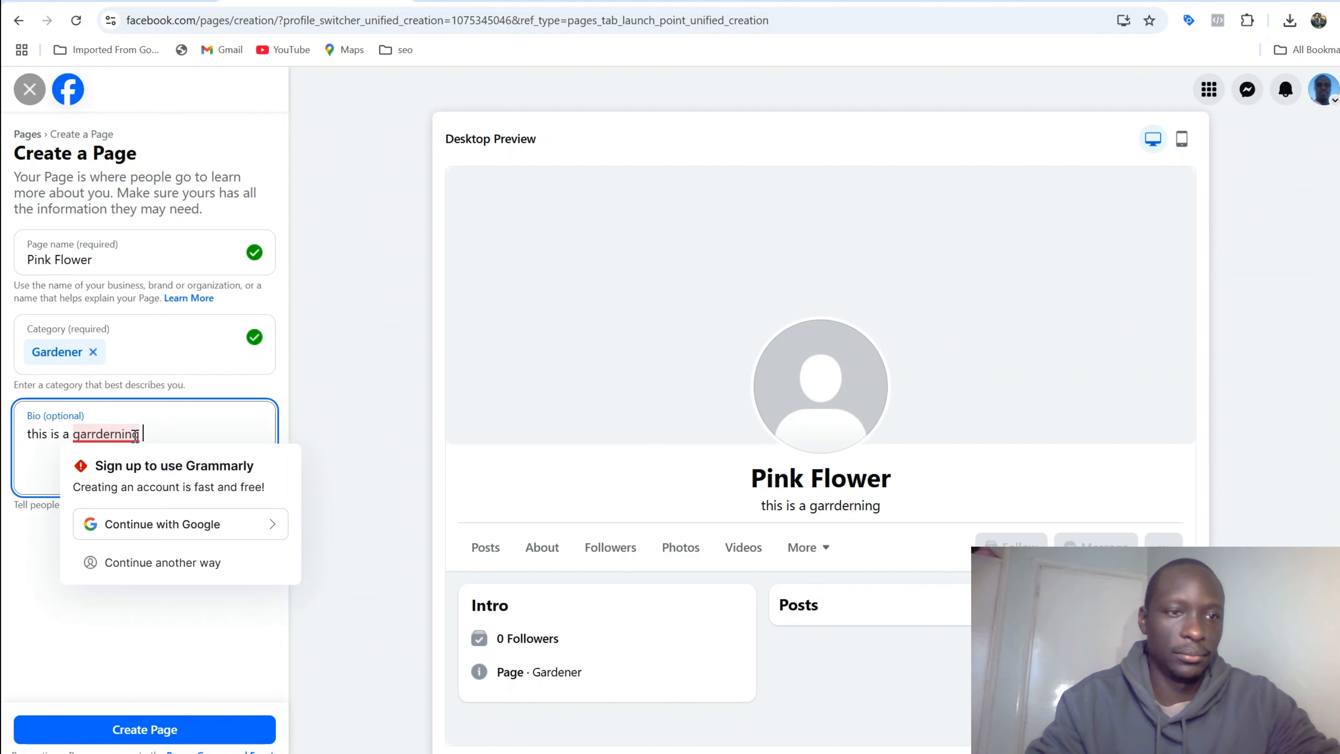
click(94, 433)
key(BackSpace)
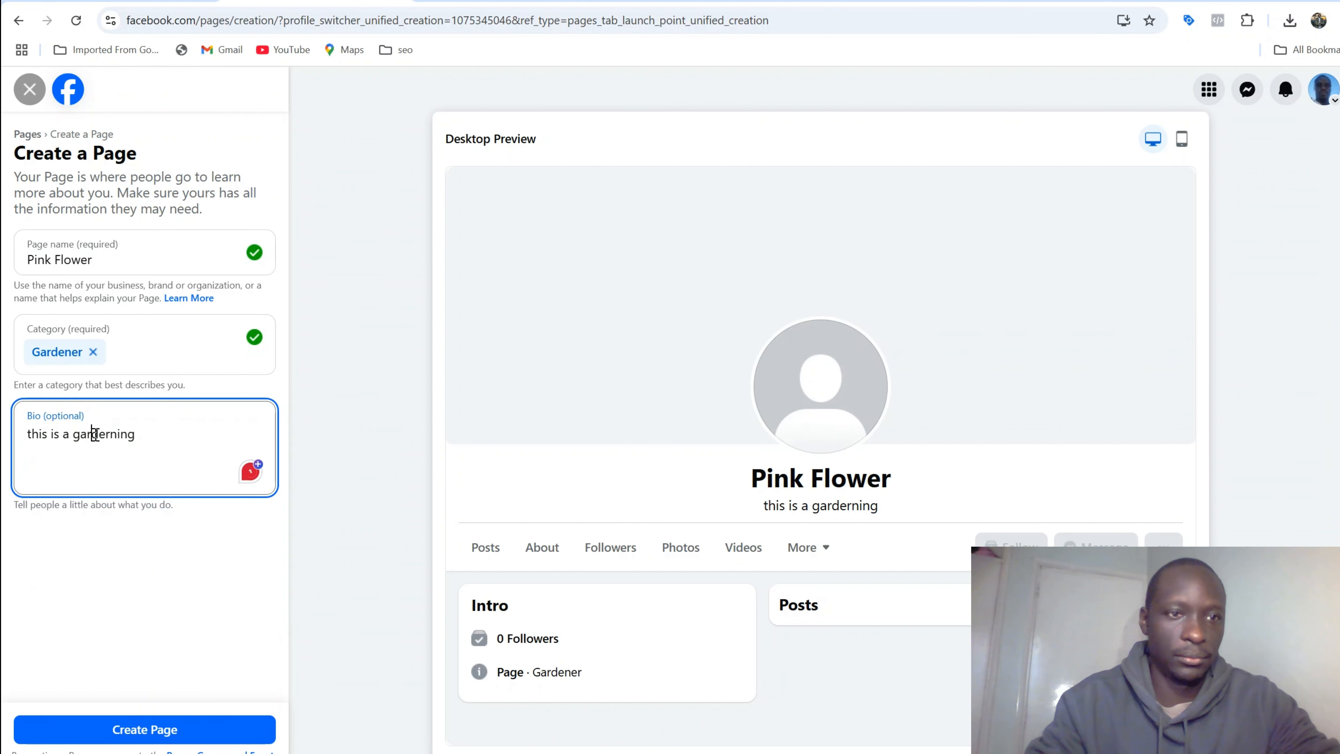
click(146, 433)
text(pafe)
key(BackSpace)
key(BackSpace)
text(ge)
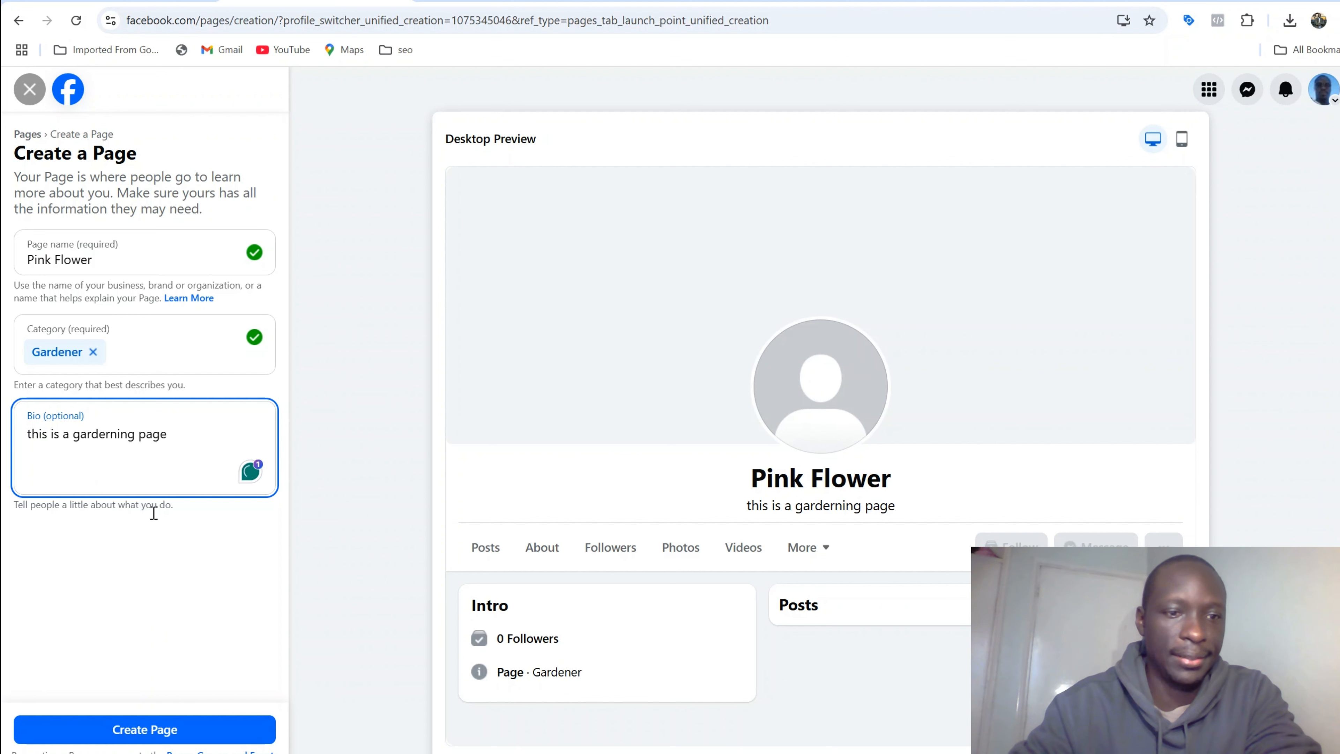
click(179, 729)
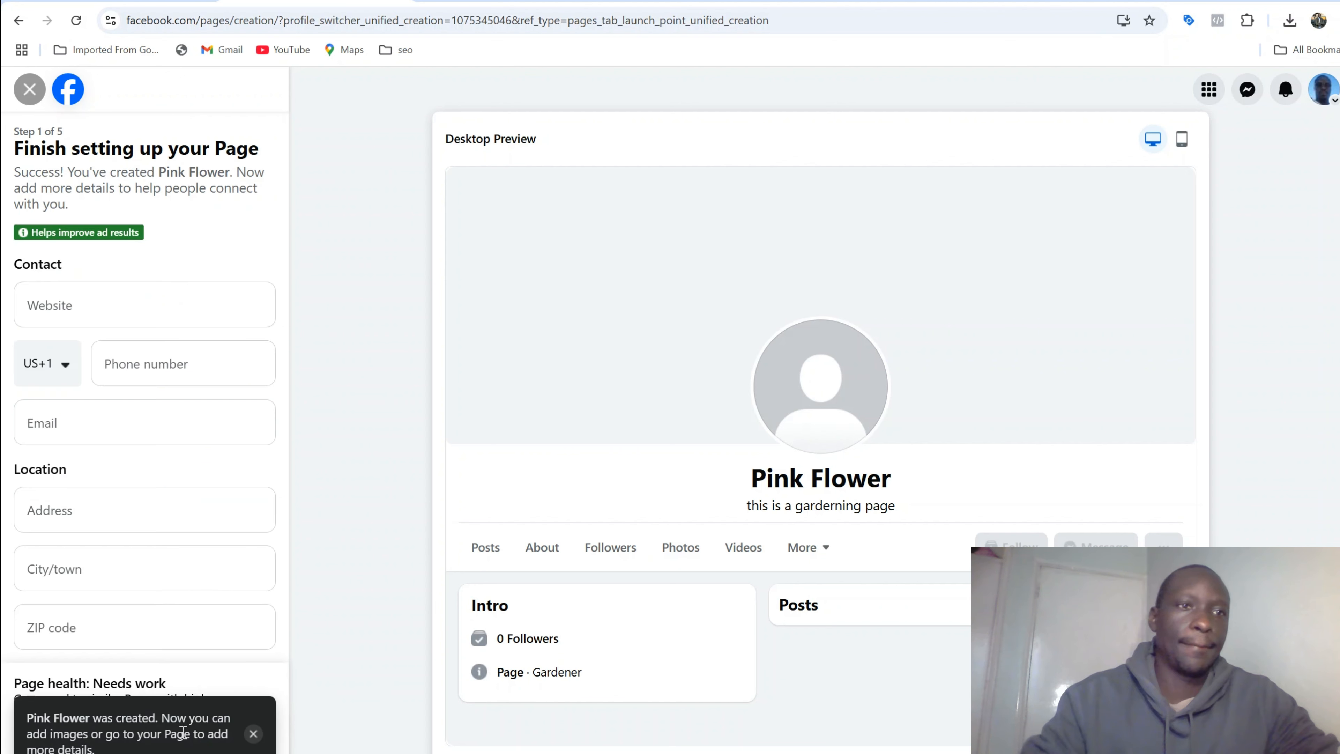
Set the Page's website to mukuba.co.ke and fill in the phone, email, address, city and ZIP code with the saved contact details
click(122, 294)
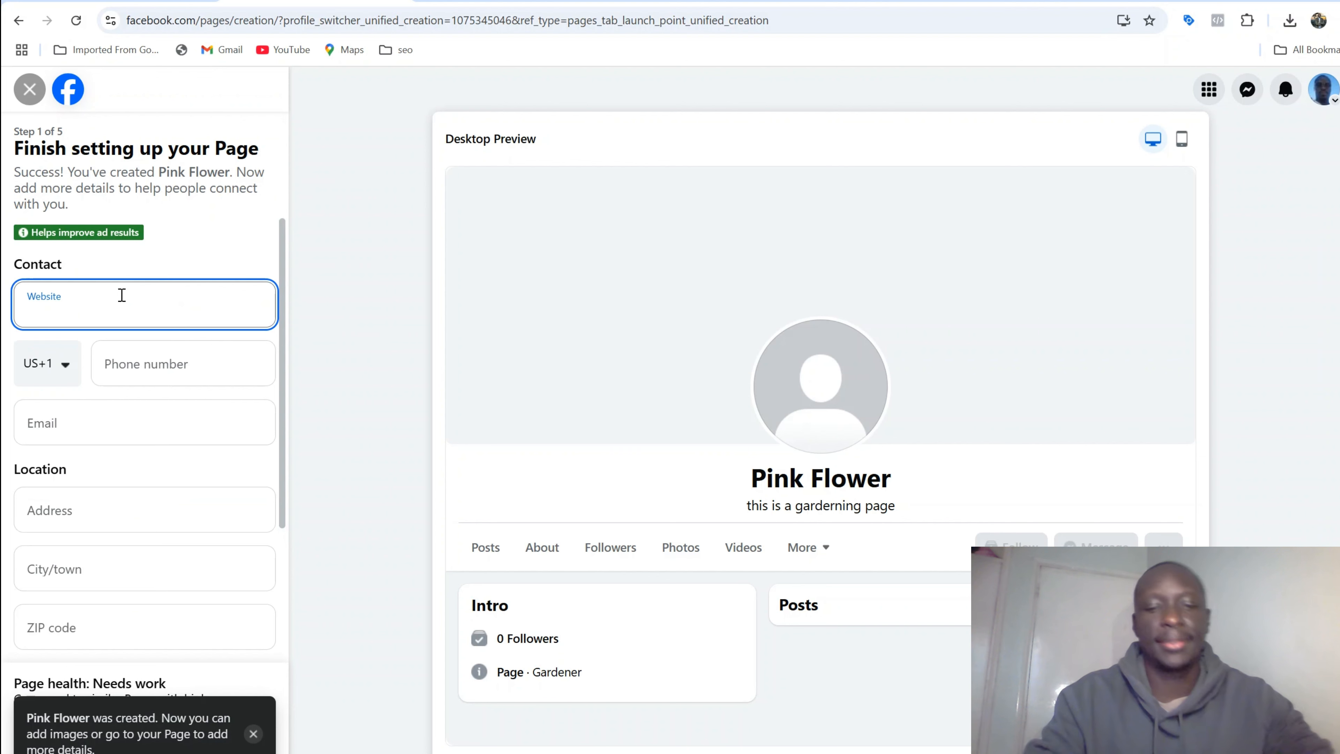
text(mukuba)
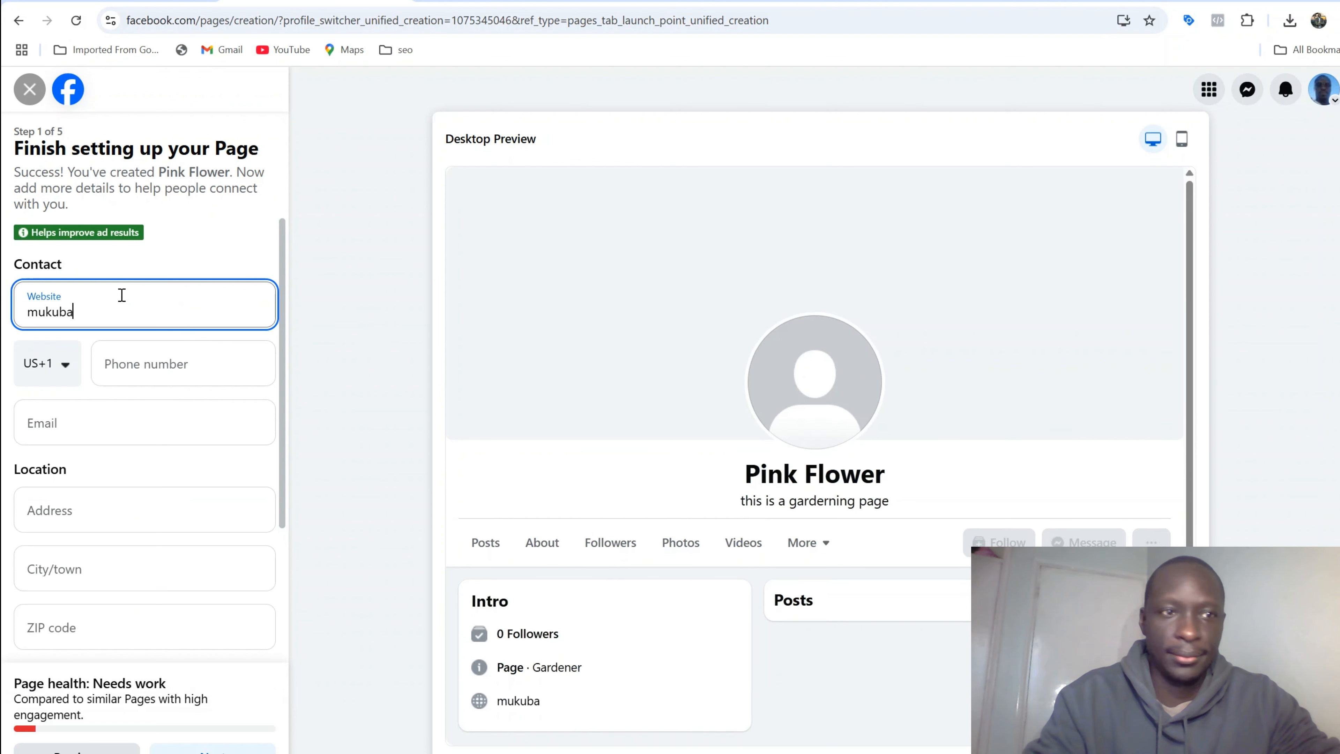
text(.co.ke)
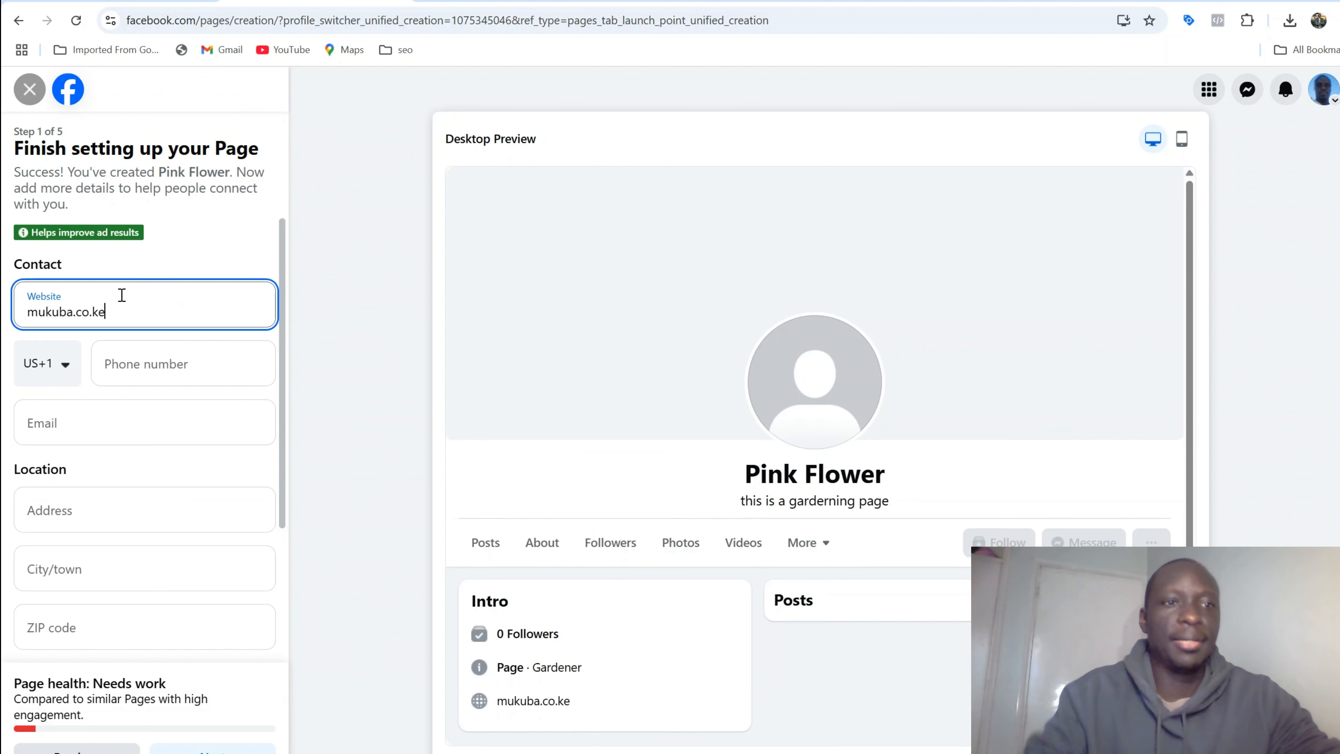
click(143, 358)
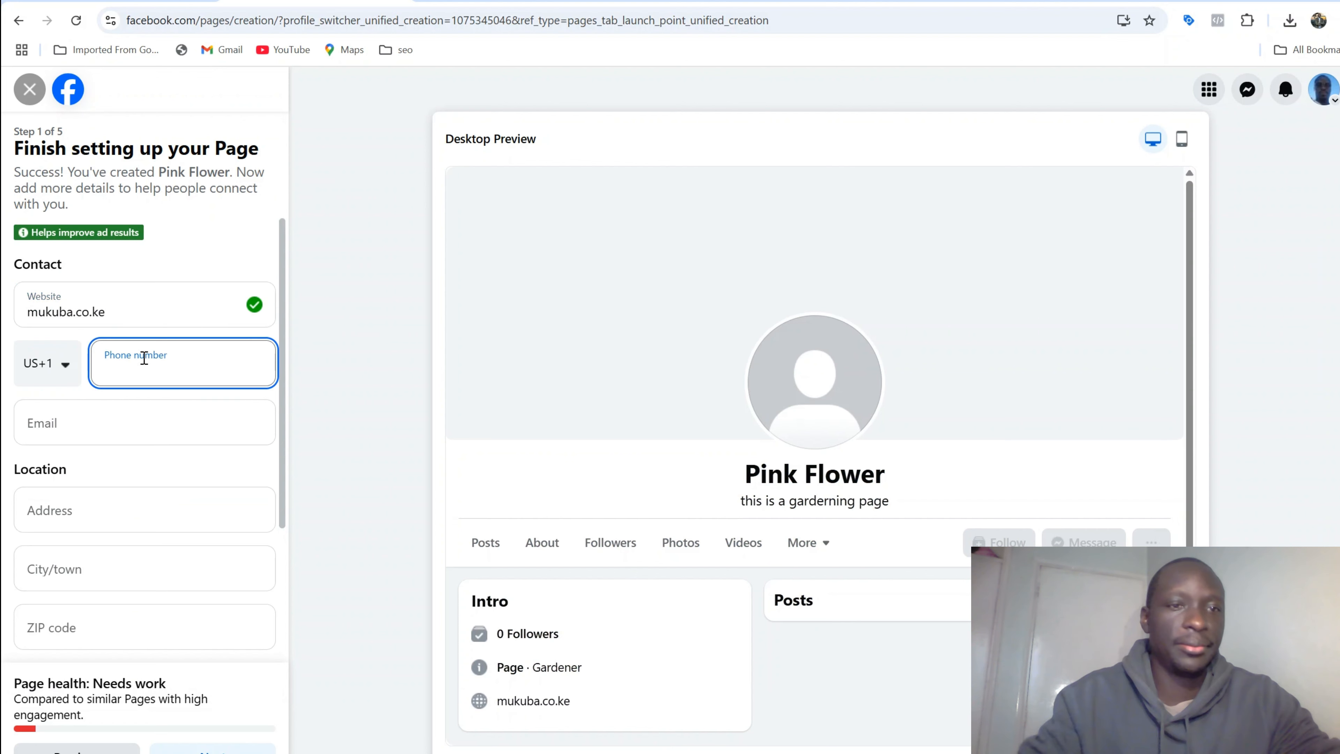
click(218, 398)
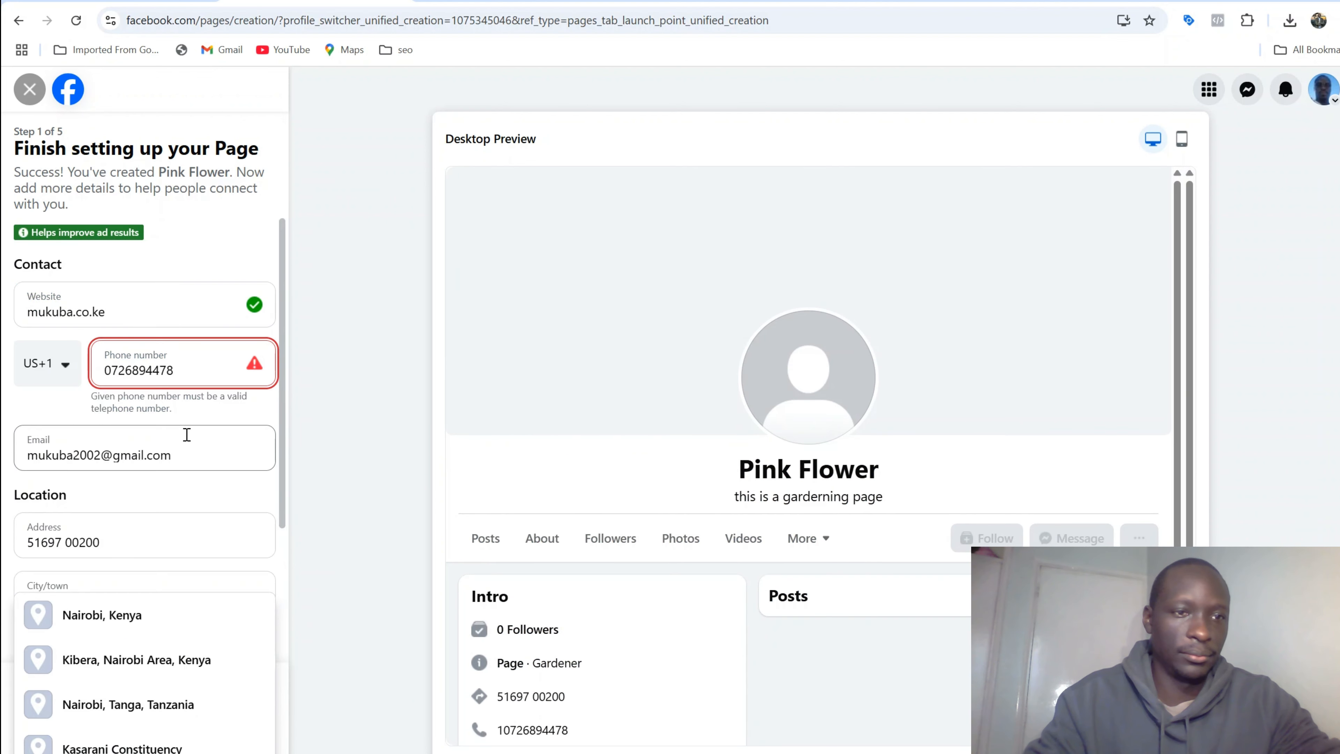
Replace the saved email address in the Page's contact details with the business's info email
triple_click(186, 442)
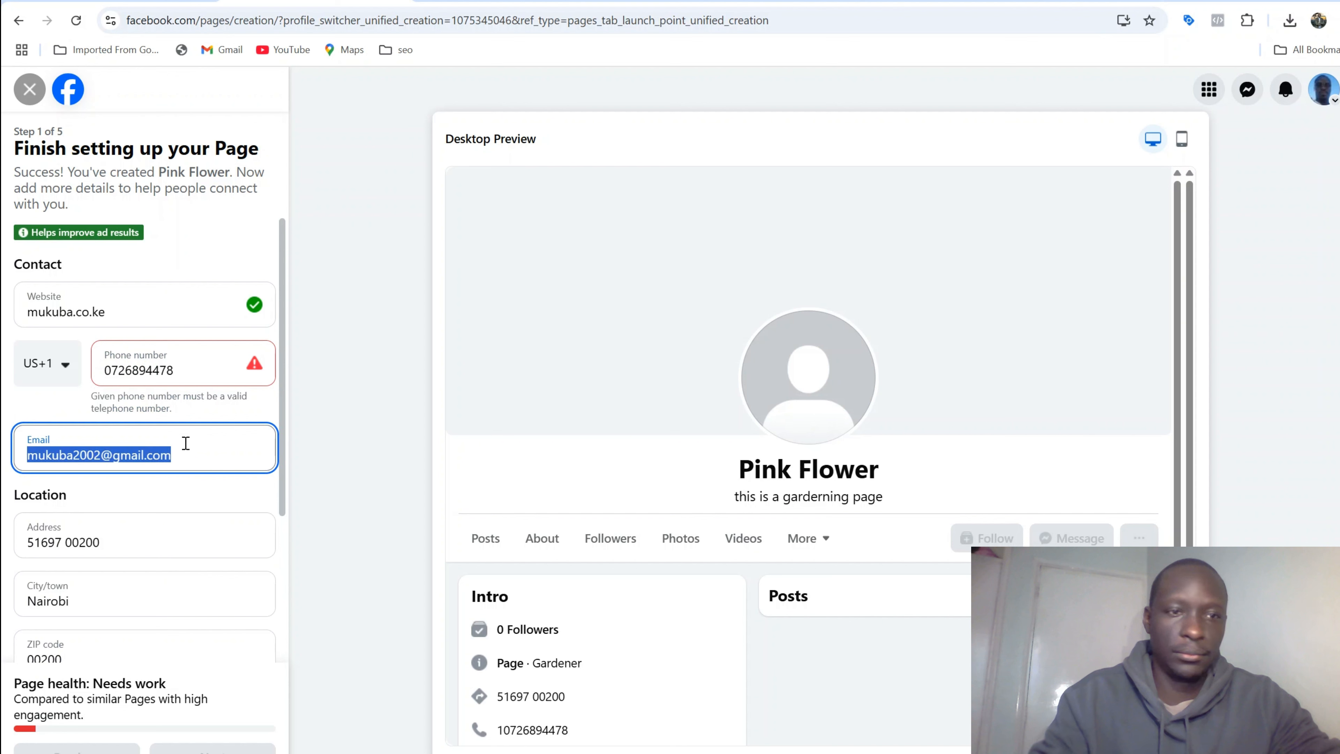
key(BackSpace)
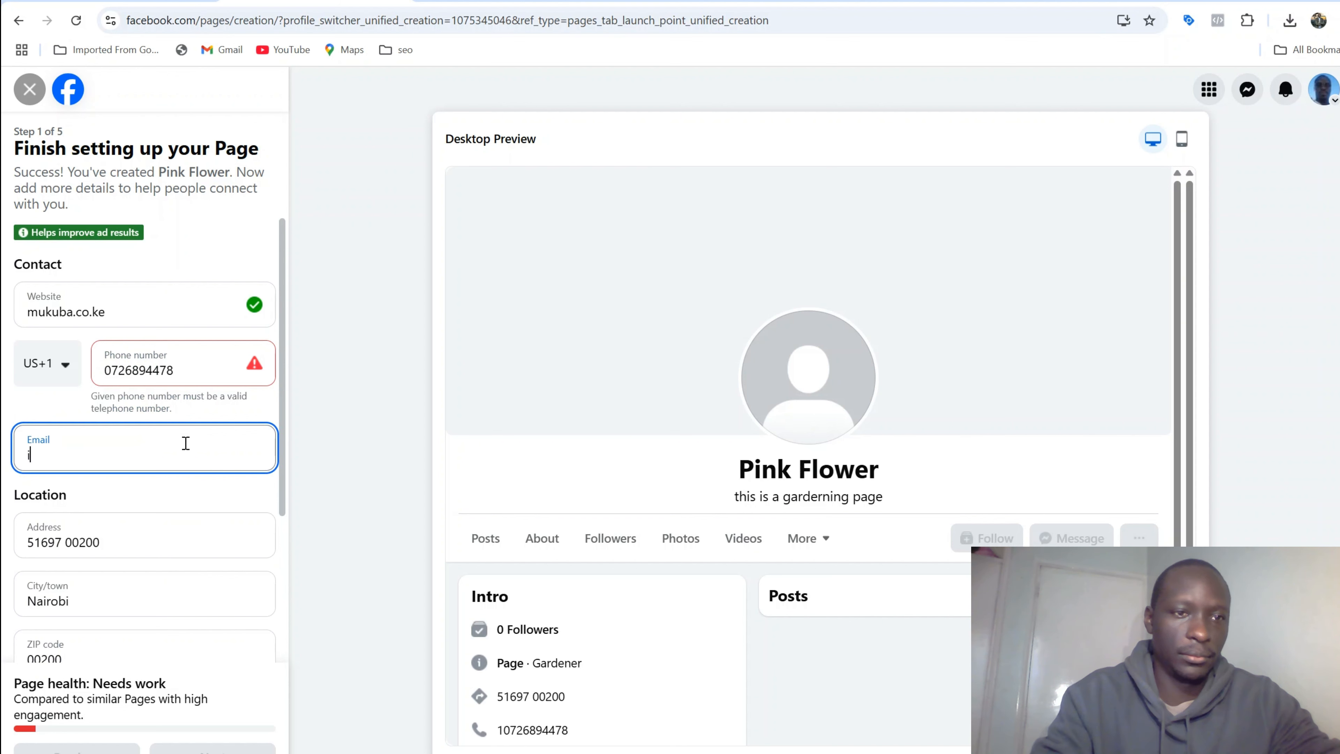
text(info)
text(rs)
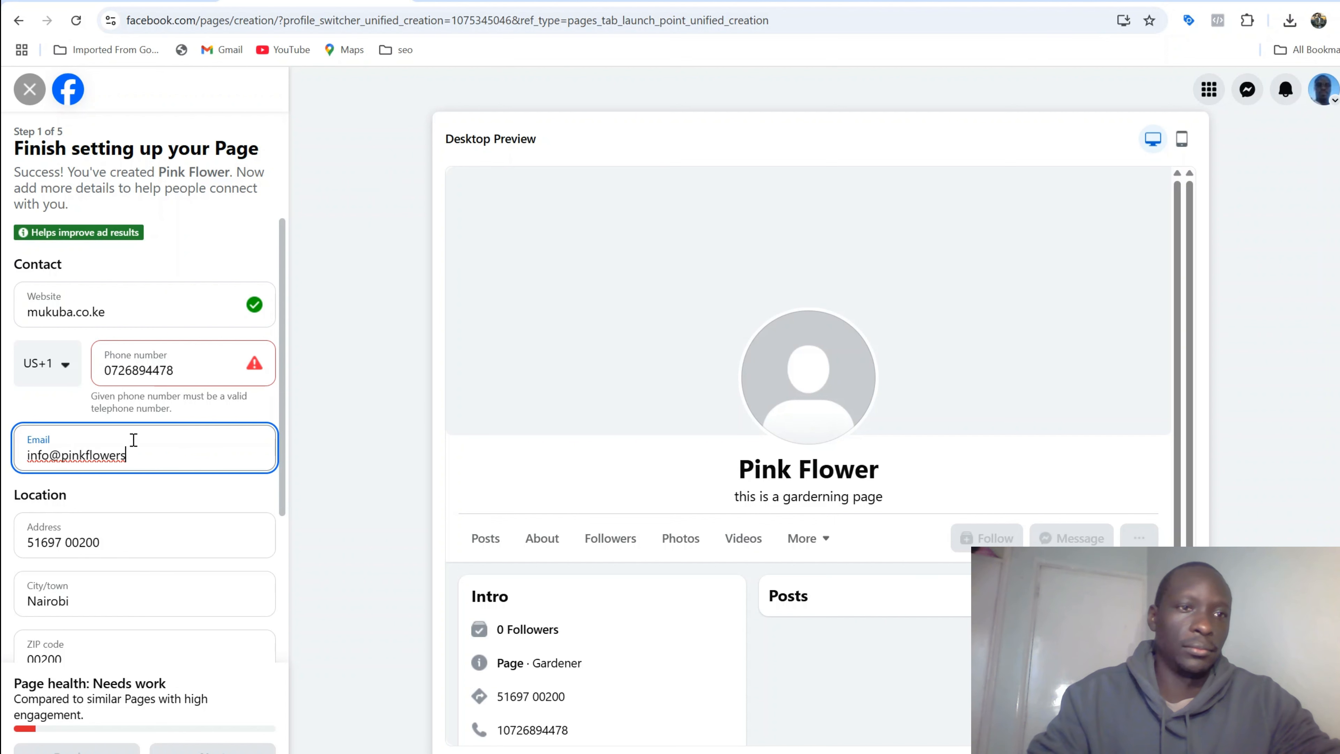
Set the phone number's country code to Kenya (+254) and complete the email address with the .com ending
click(24, 353)
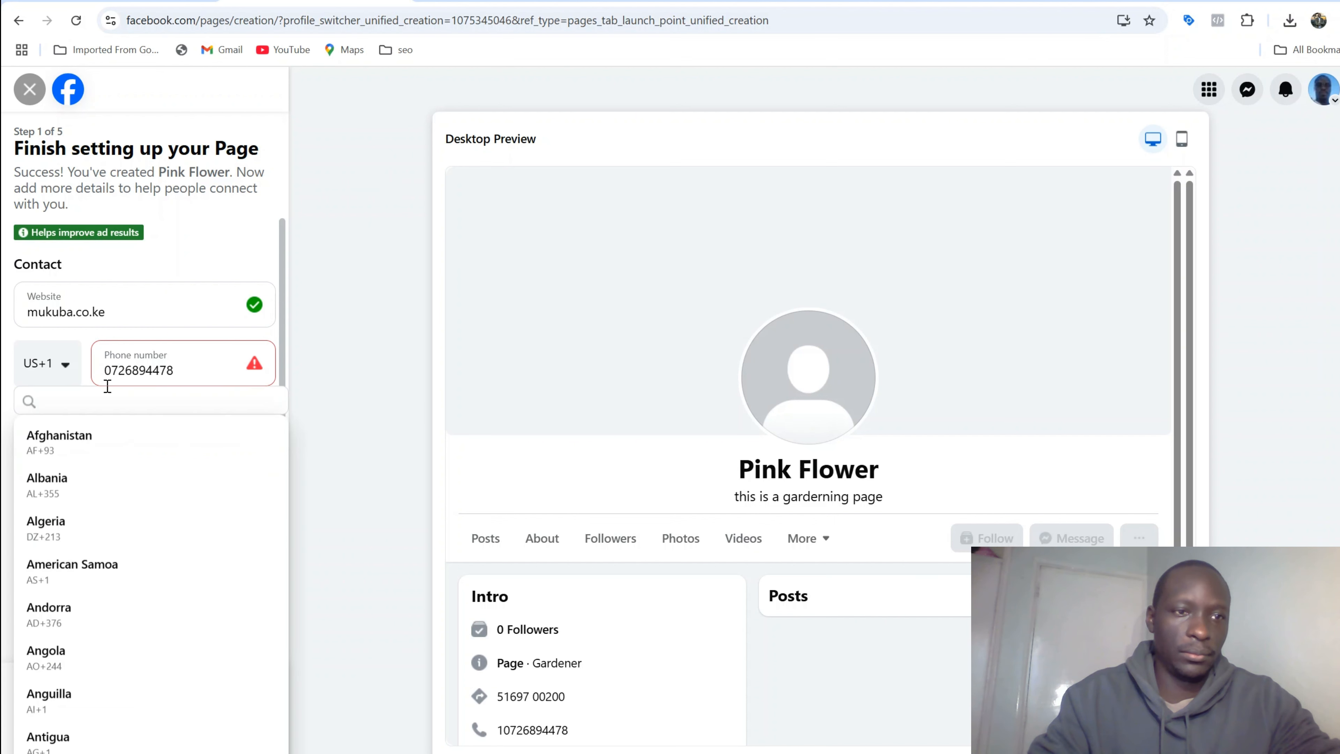
key(k)
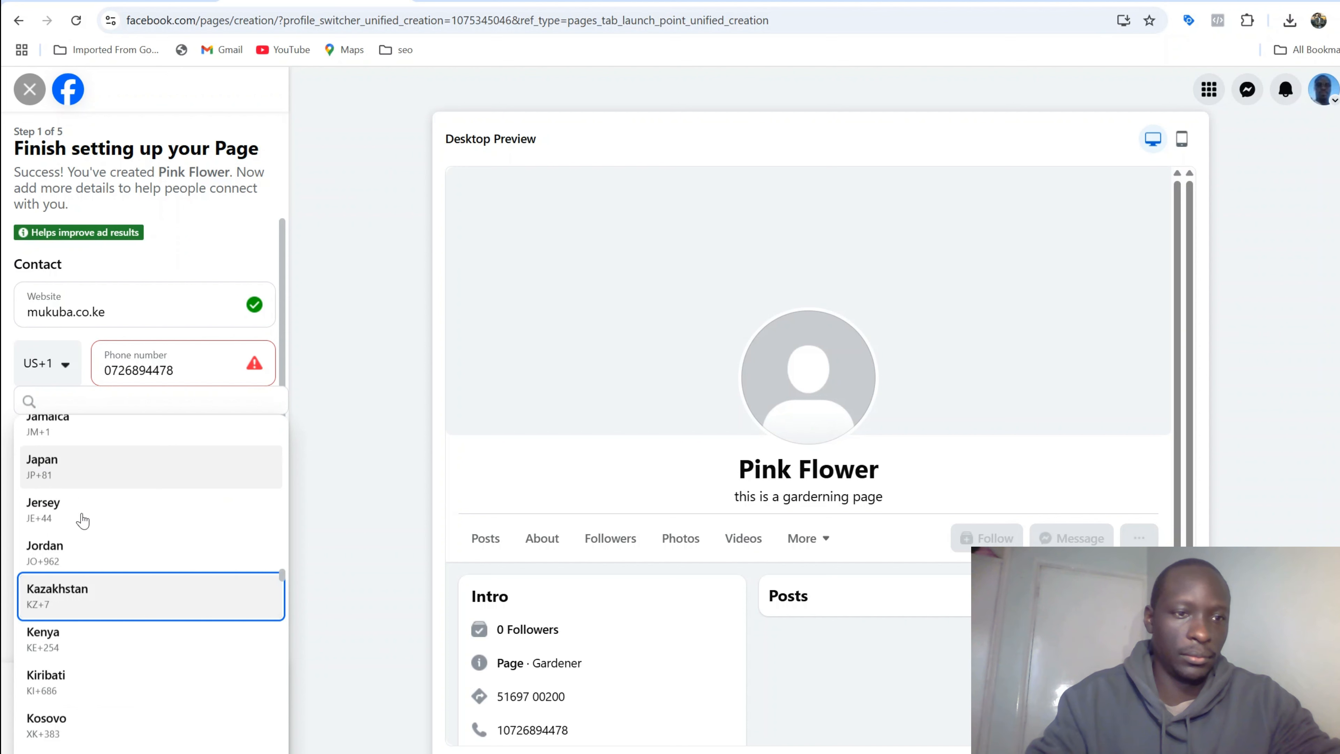
click(84, 633)
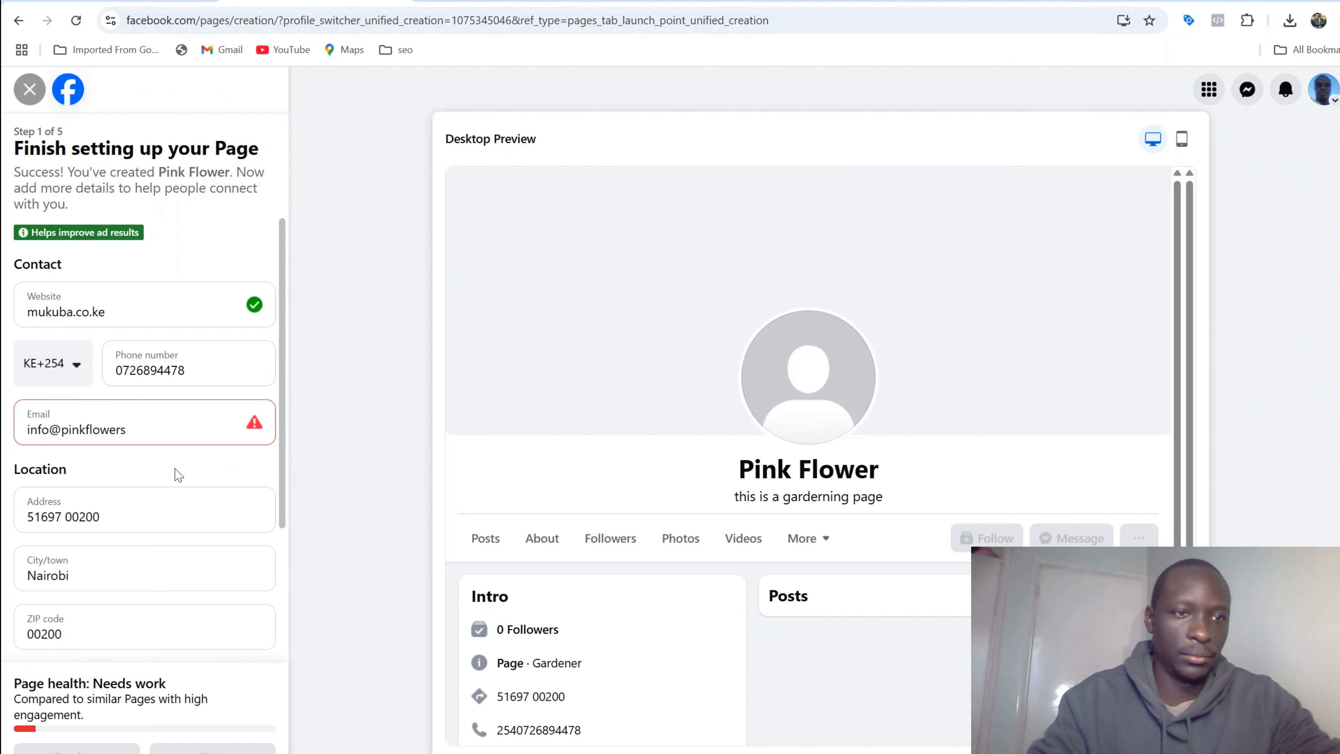
click(146, 430)
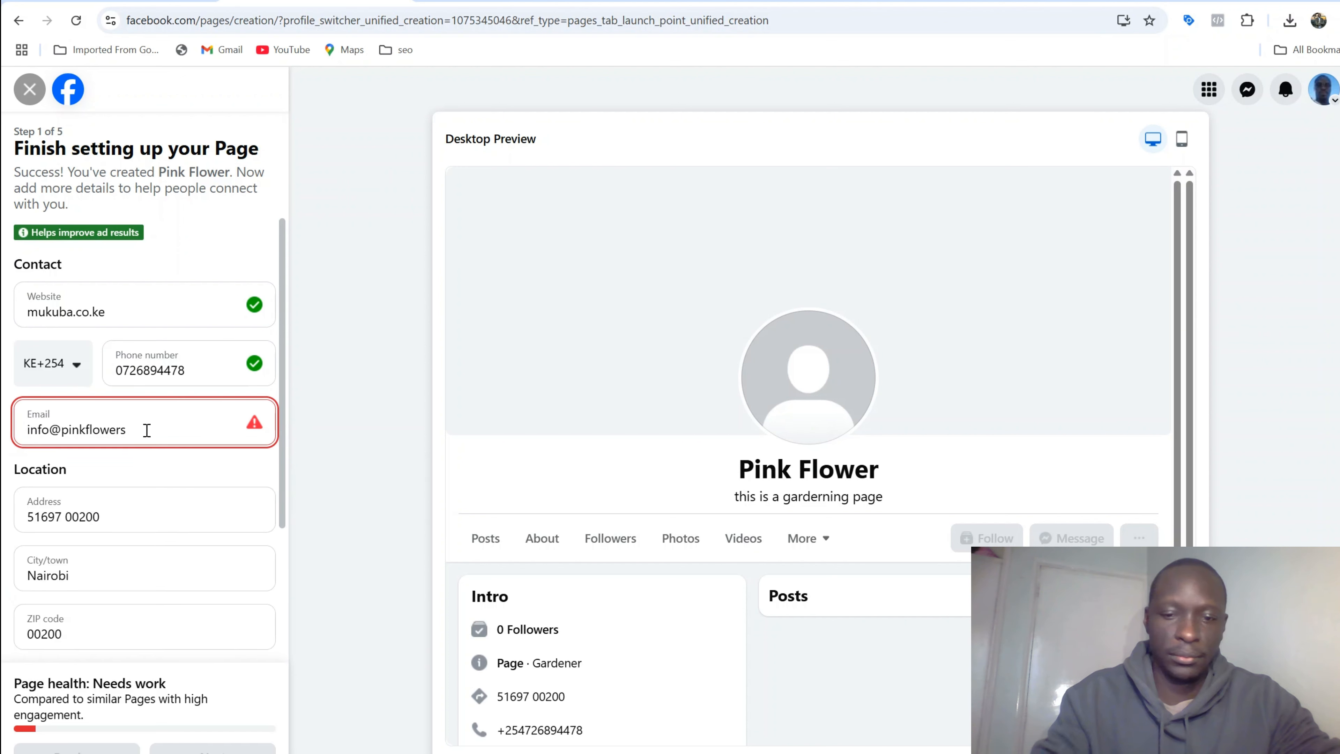
text(.com)
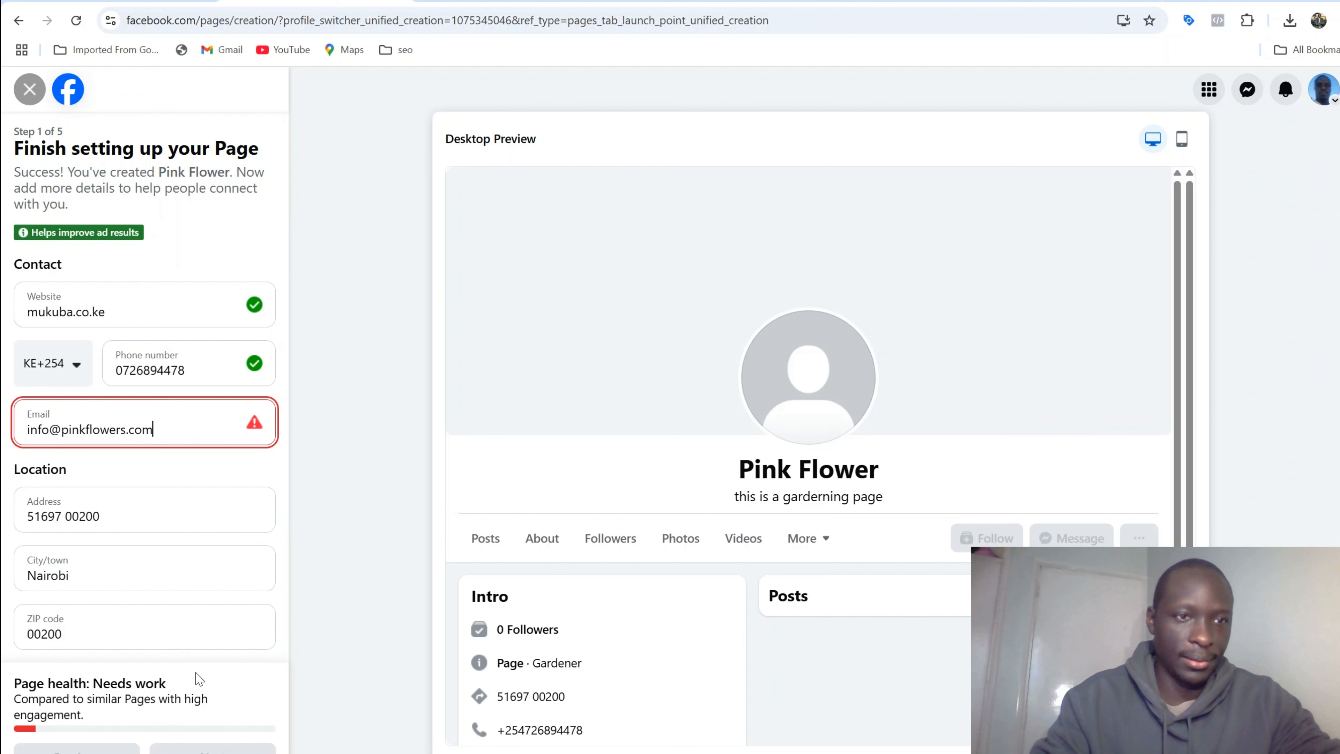
Review the Page's contact, location and hours details, keeping Always open, and continue to the next setup stage
scroll(120, 518, down, 3)
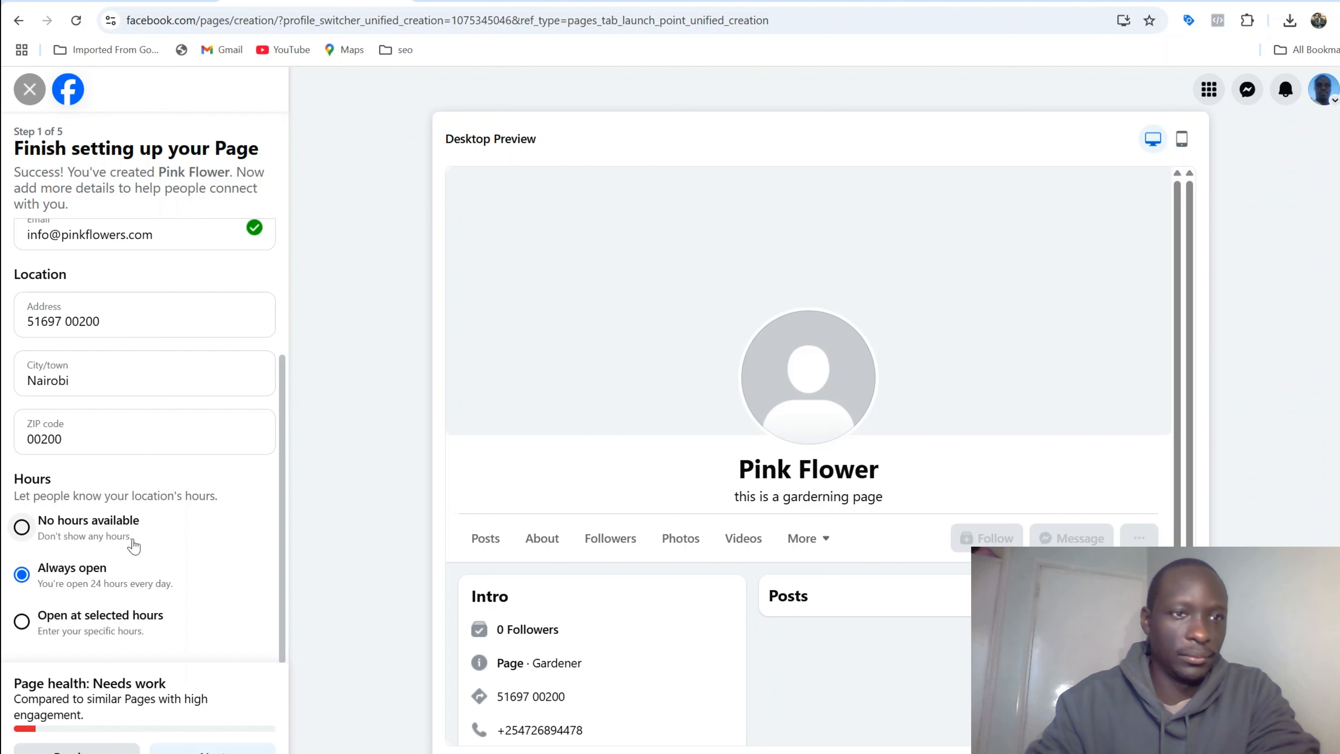
scroll(134, 545, up, 2)
scroll(134, 544, down, 2)
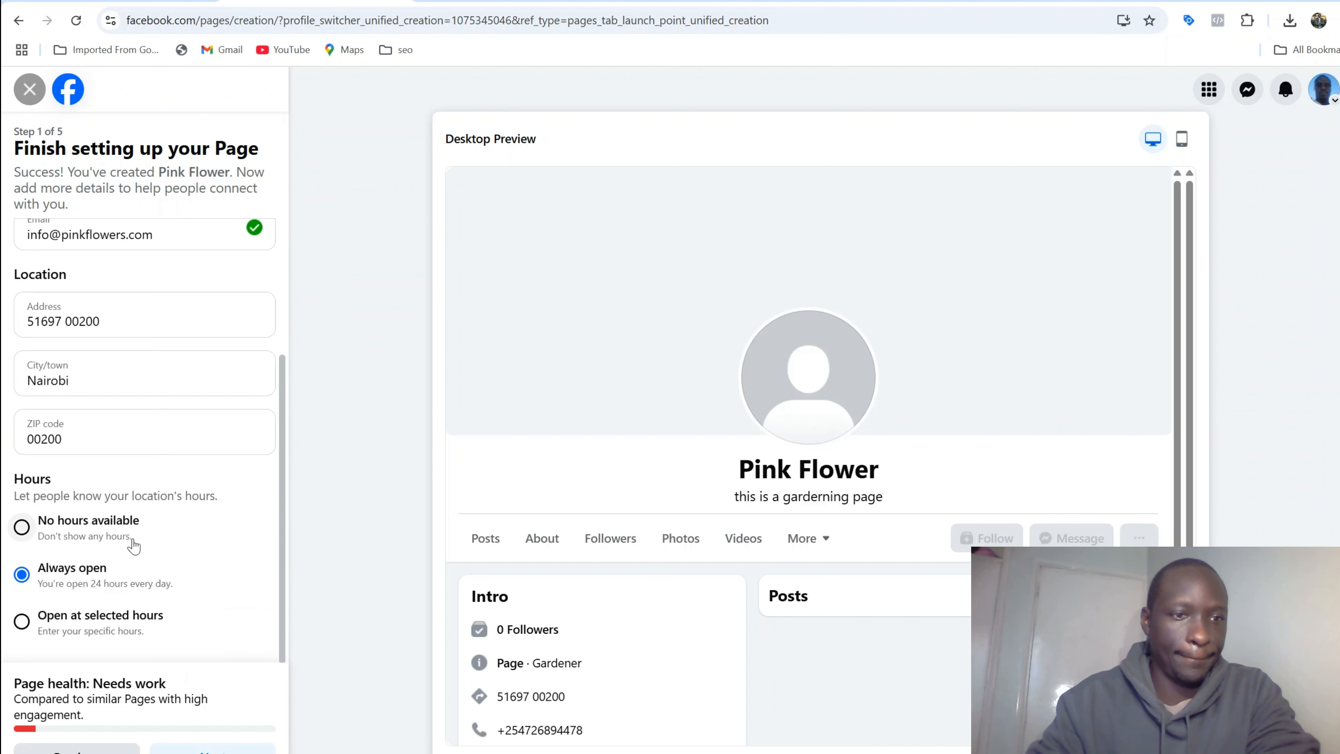
scroll(174, 483, up, 2)
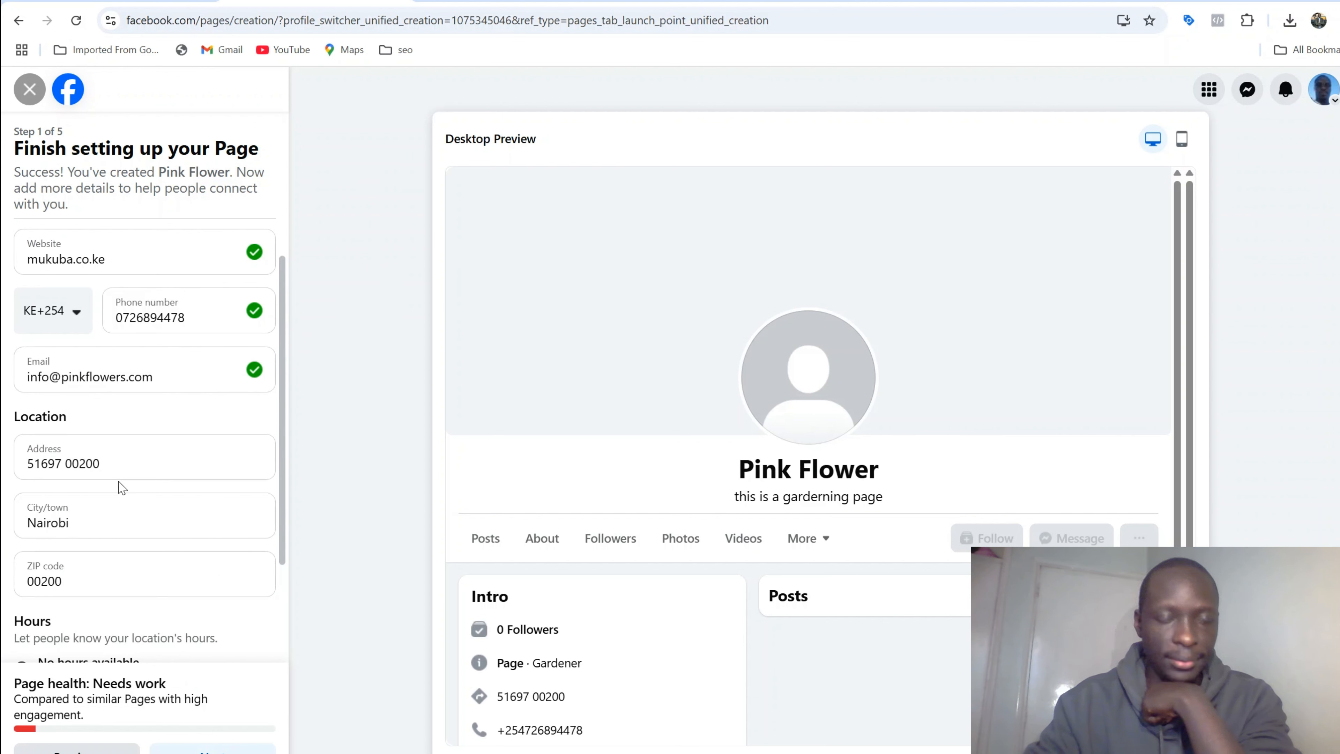
scroll(122, 487, down, 2)
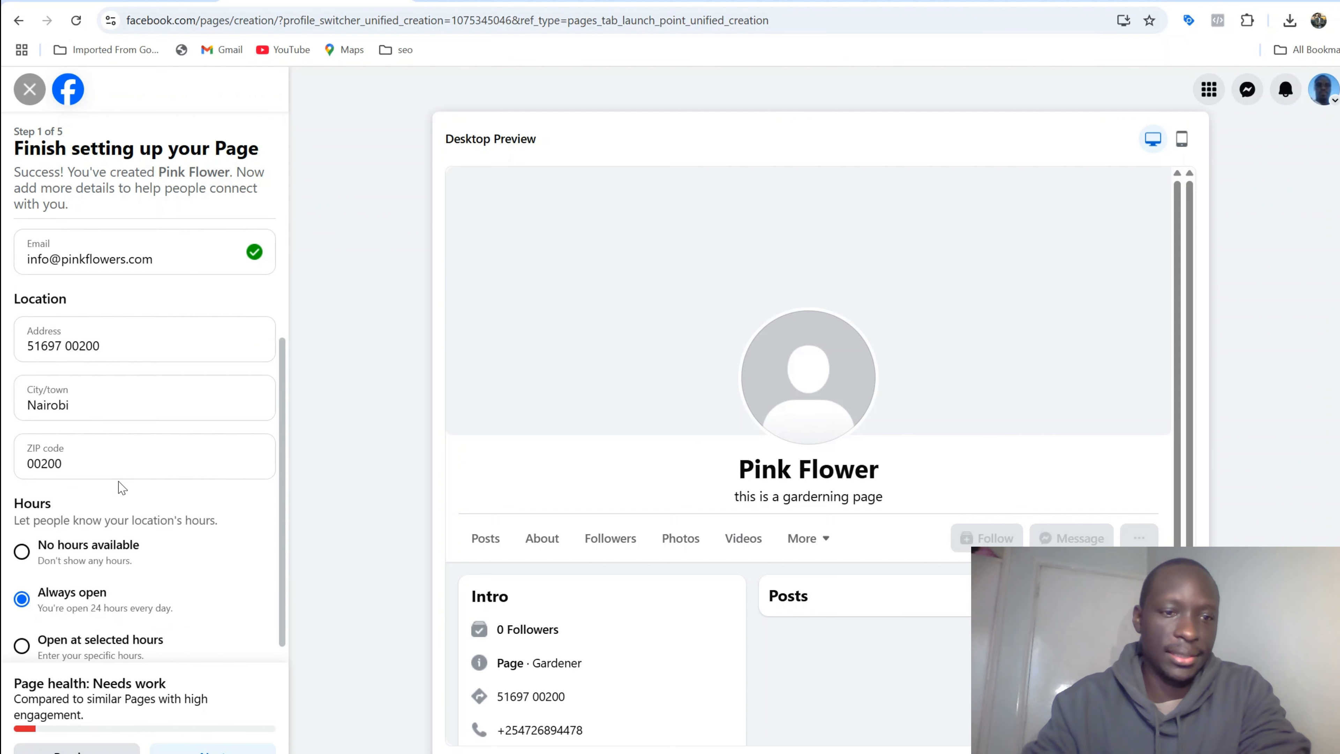
scroll(123, 488, down, 1)
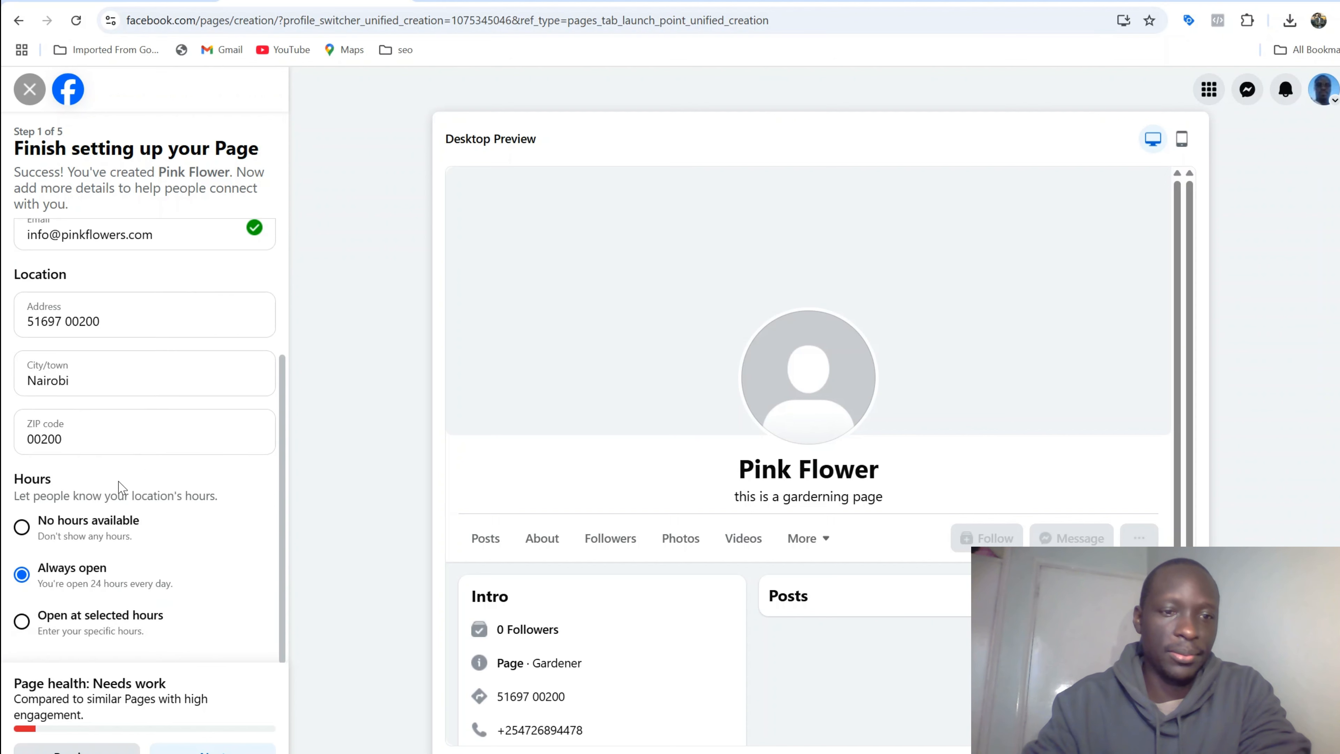
click(199, 748)
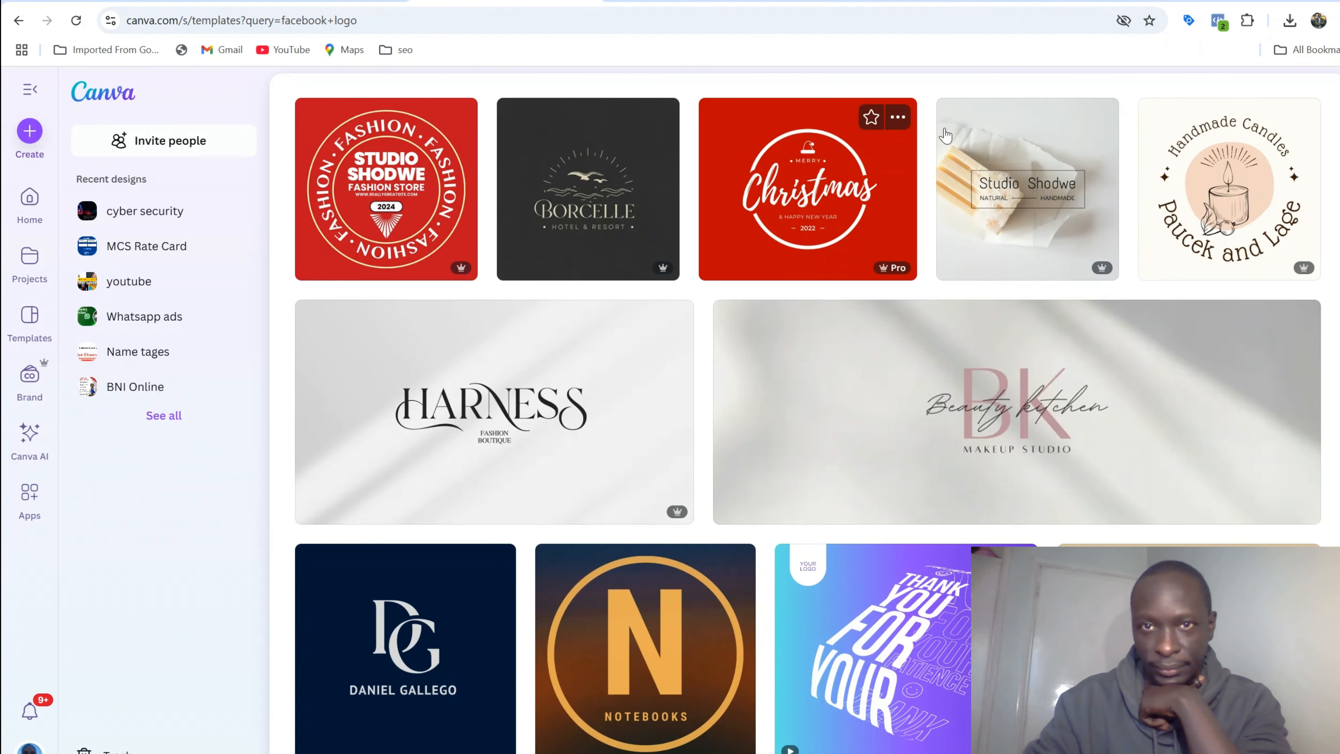
Switch to Canva and search its templates for "gardening"
scroll(918, 228, up, 5)
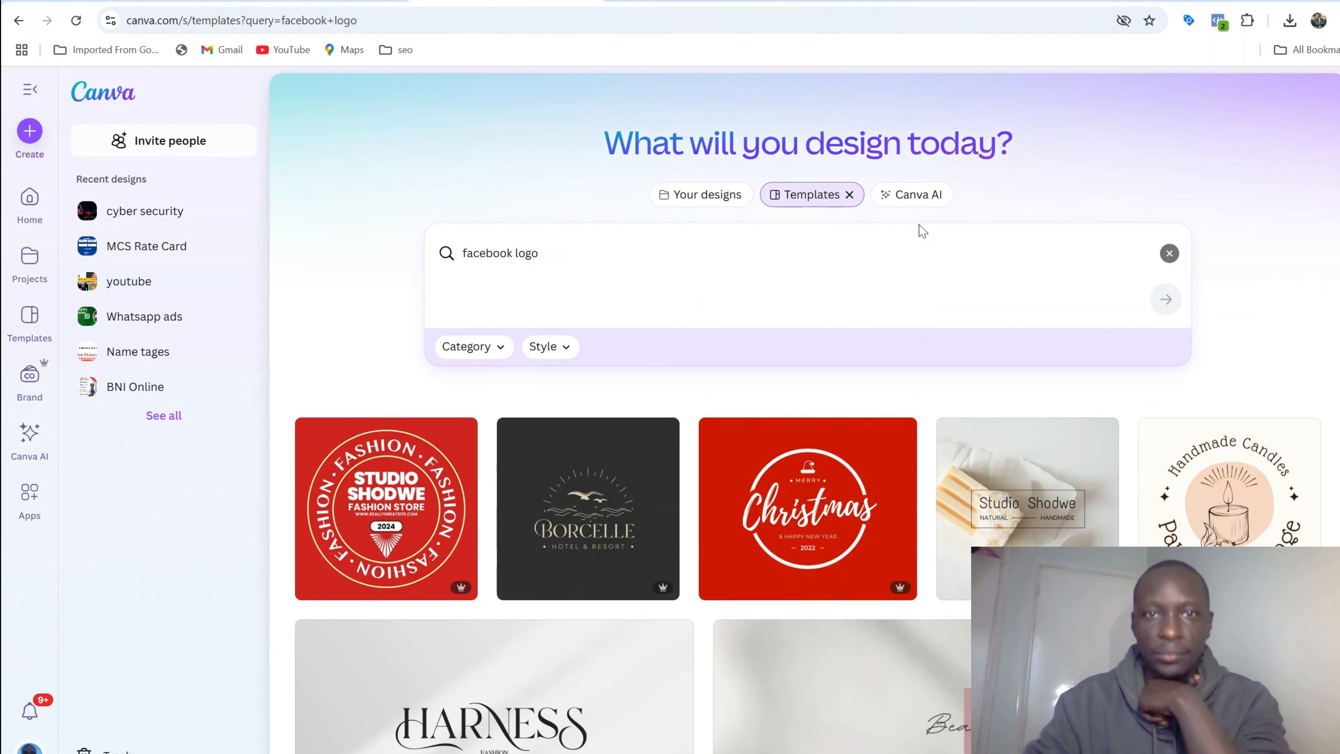
click(748, 250)
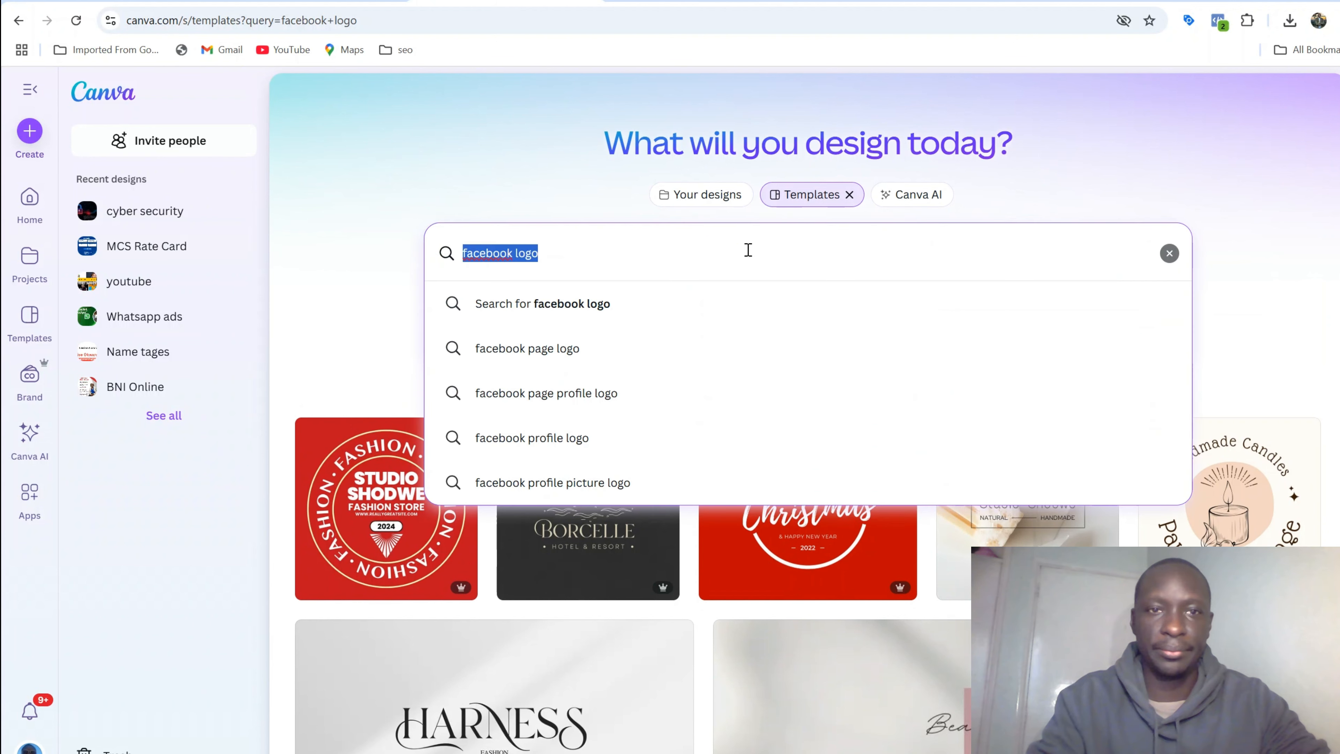
text(gardening)
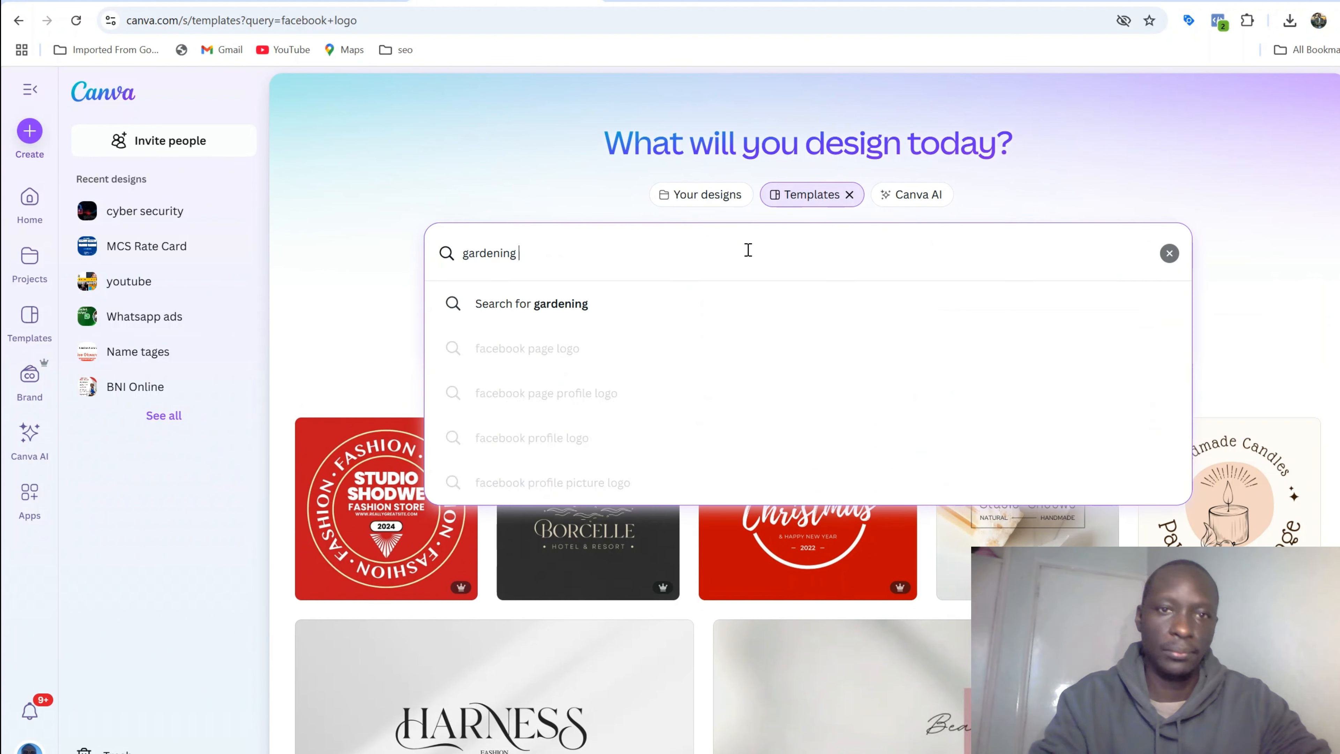
text( pic)
key(BackSpace)
key(BackSpace)
key(Return)
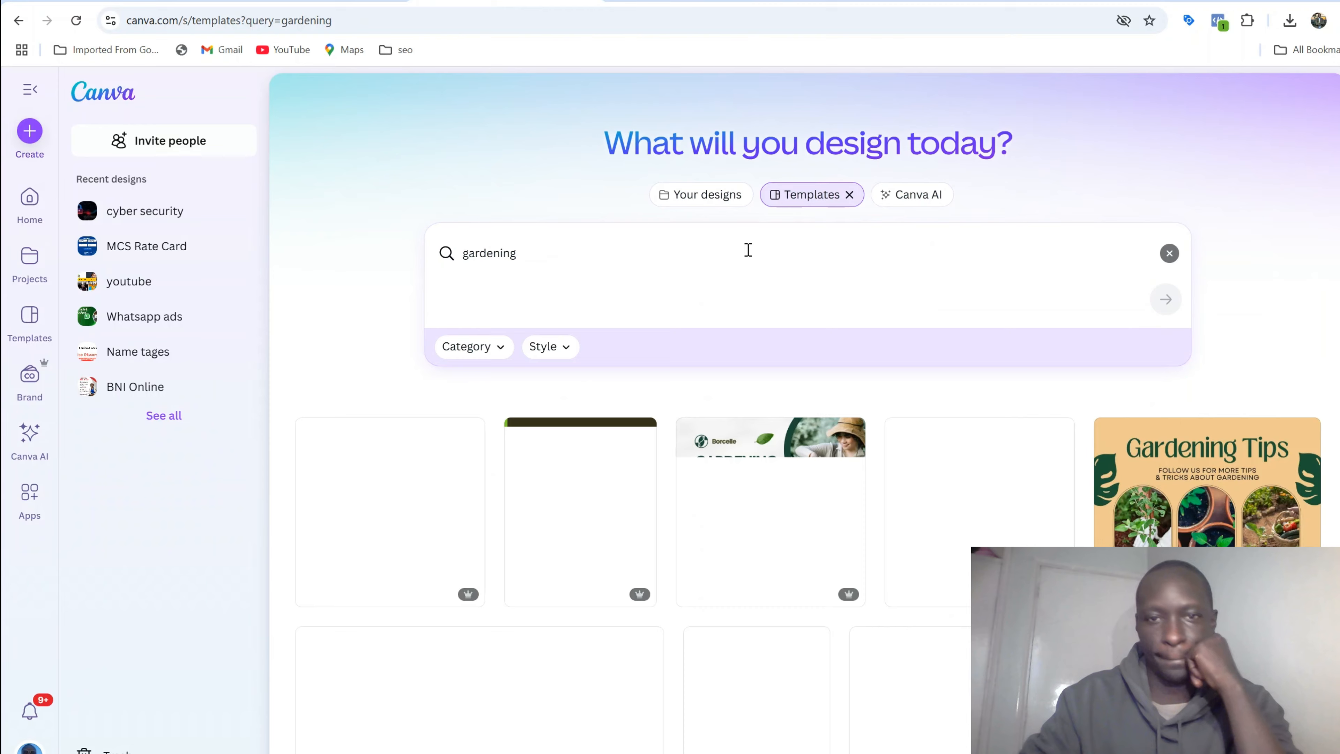
Find the dark green PLANTITA gardening & plants logo template in the results and open it for customizing
scroll(609, 385, down, 10)
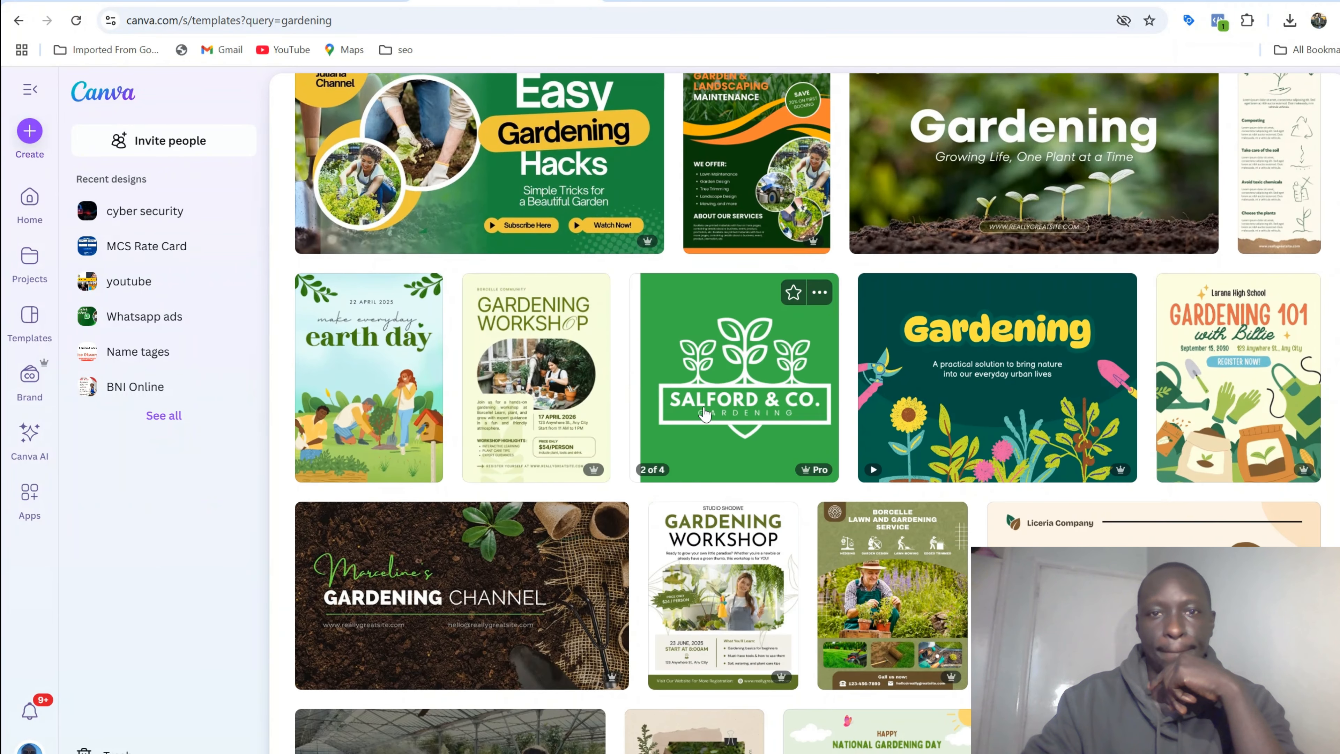
scroll(510, 598, down, 12)
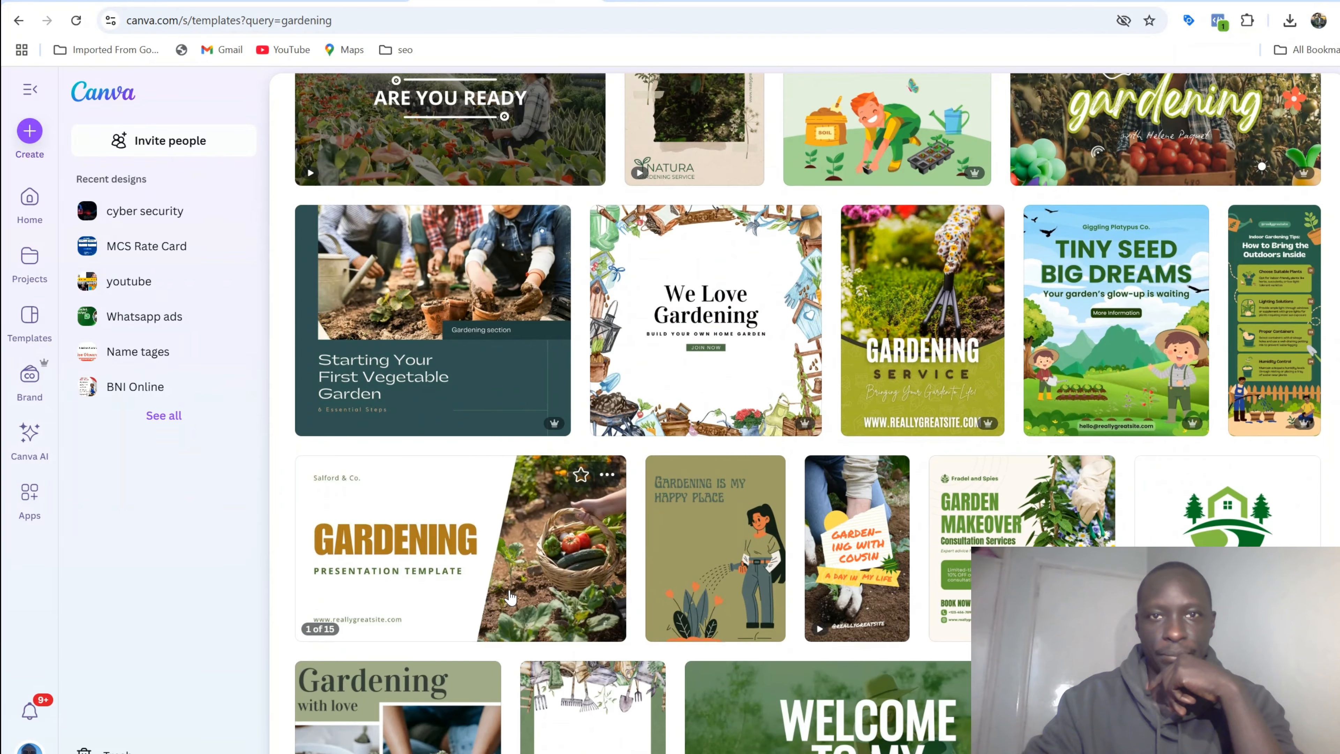
scroll(510, 598, down, 12)
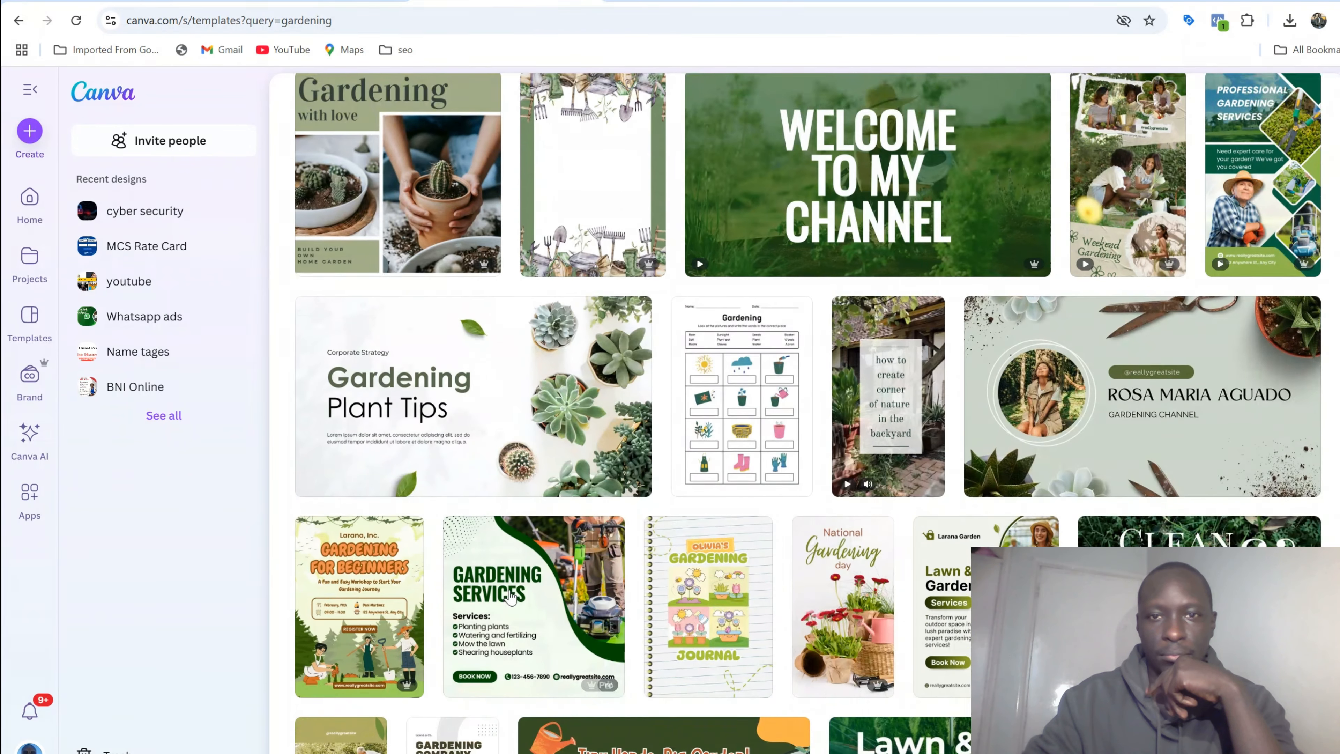
scroll(510, 597, down, 9)
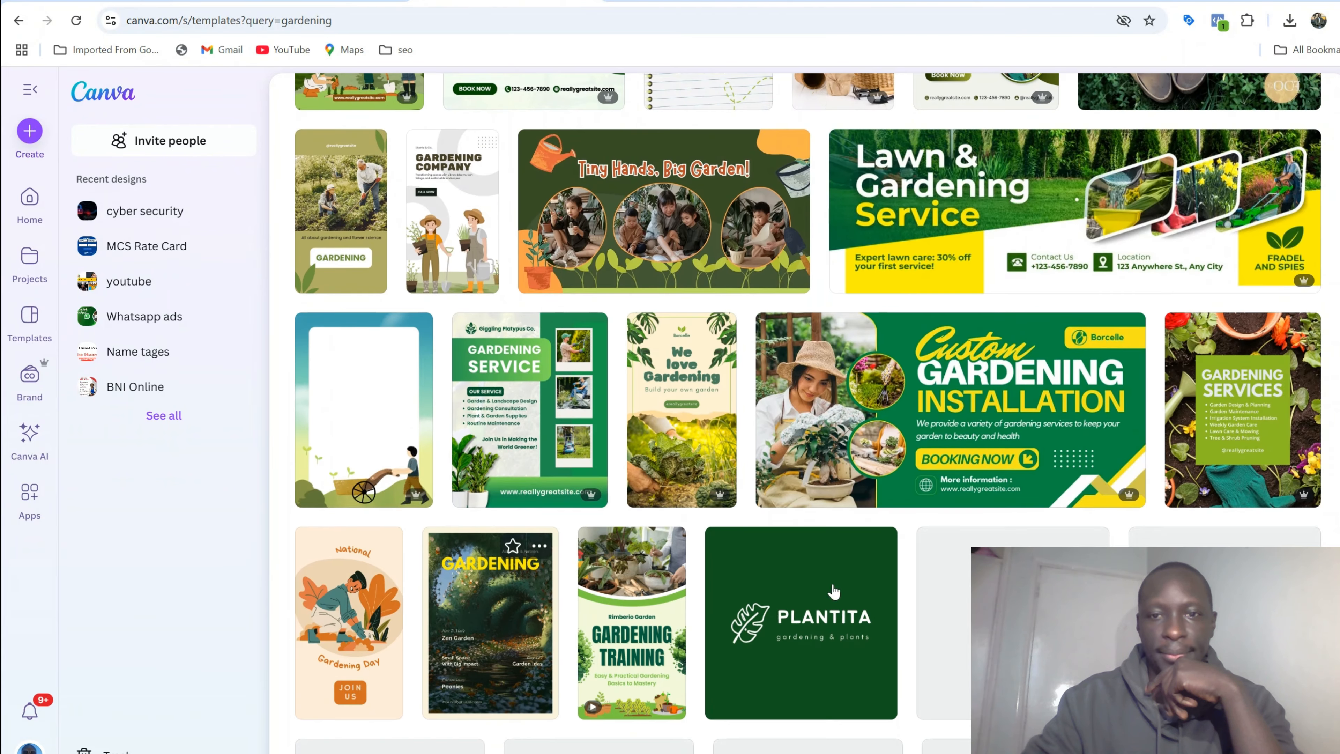
click(781, 616)
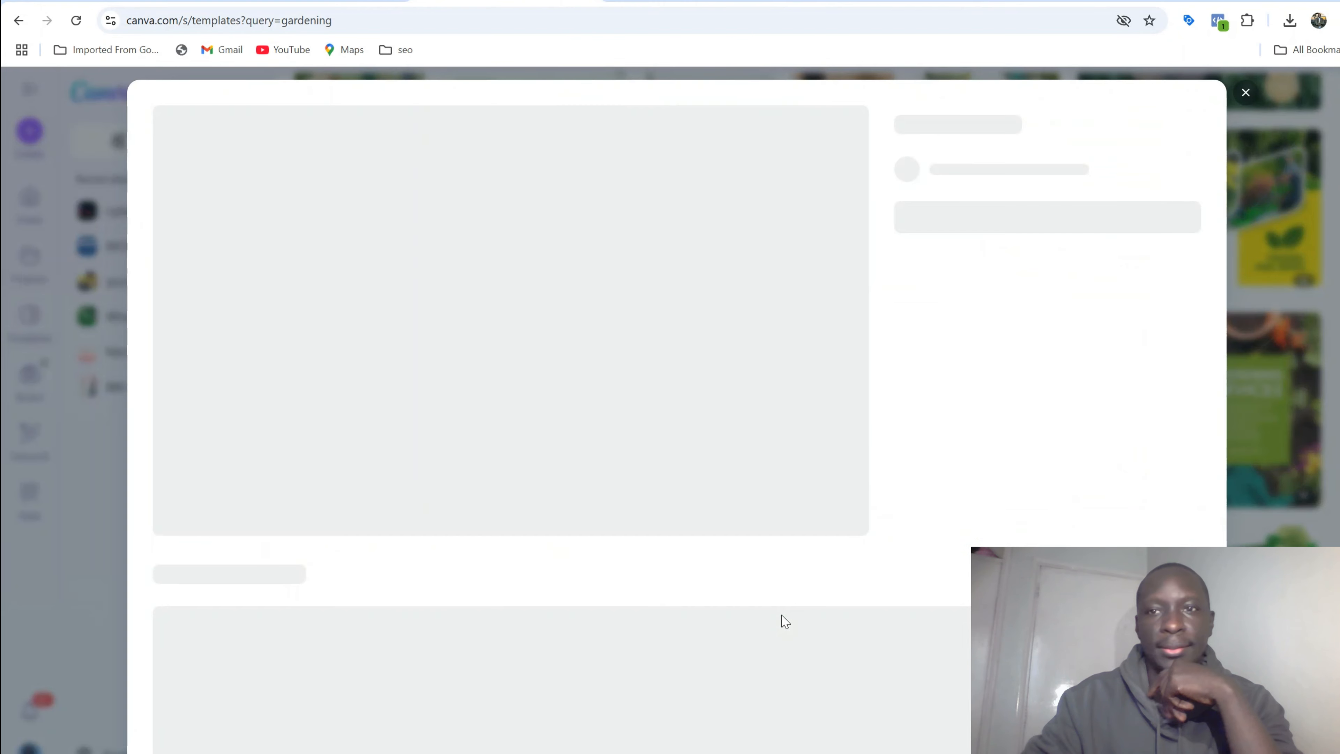
click(984, 269)
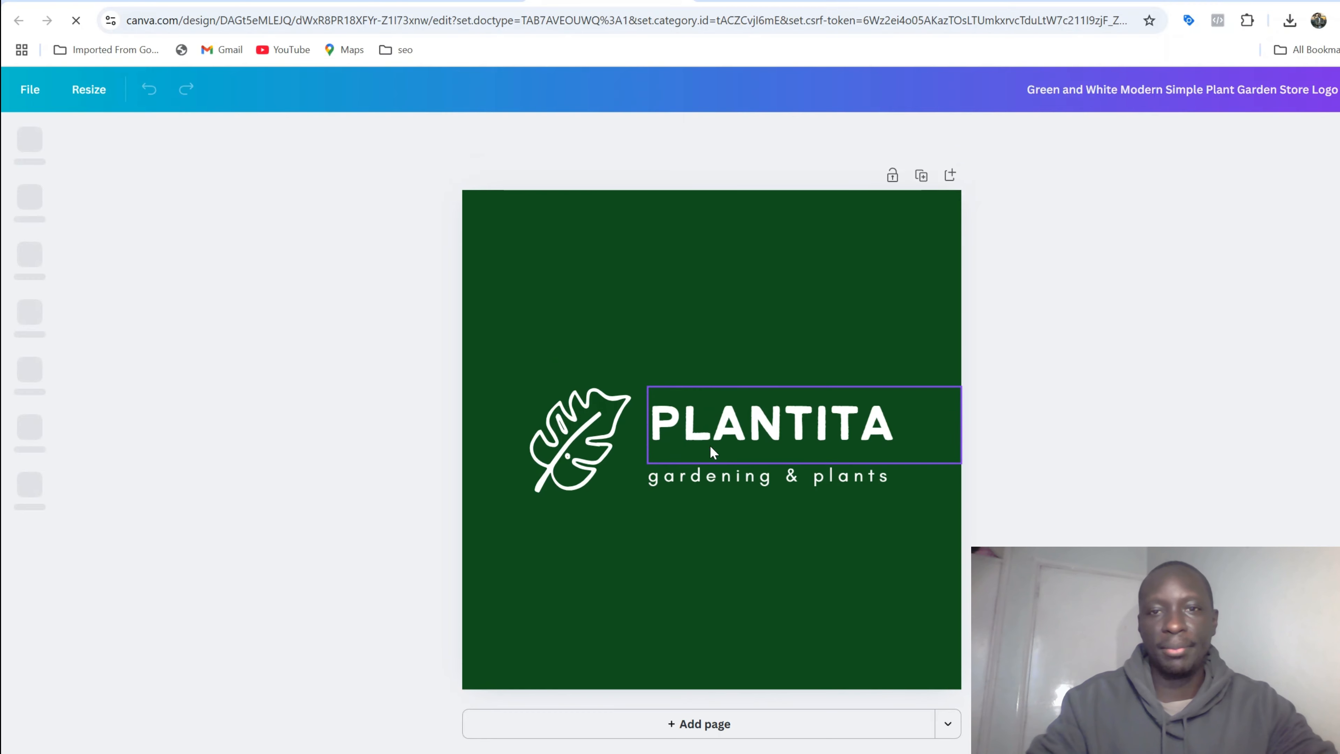
Replace the logo's PLANTITA heading with "PINK FLOWERS" and reduce its font size until it fits on one line
double_click(710, 432)
text(P)
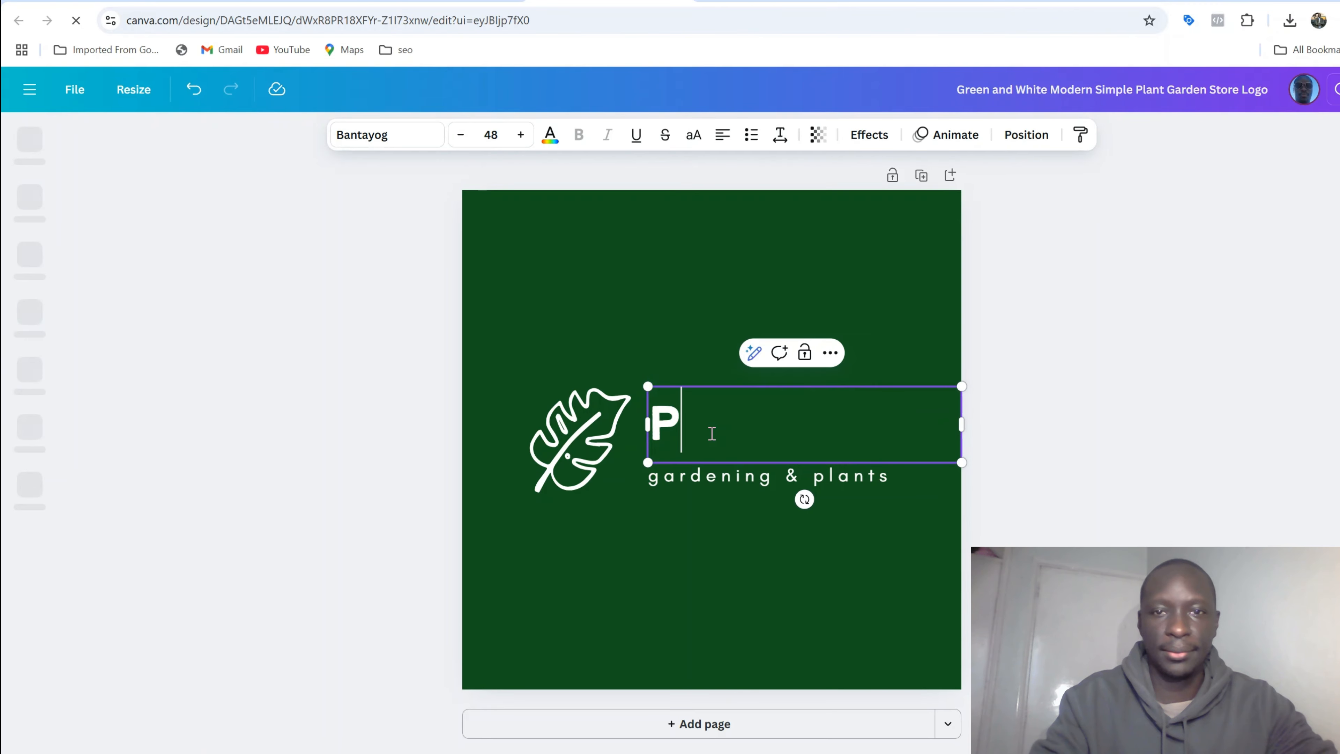
text(INK FLOWERS)
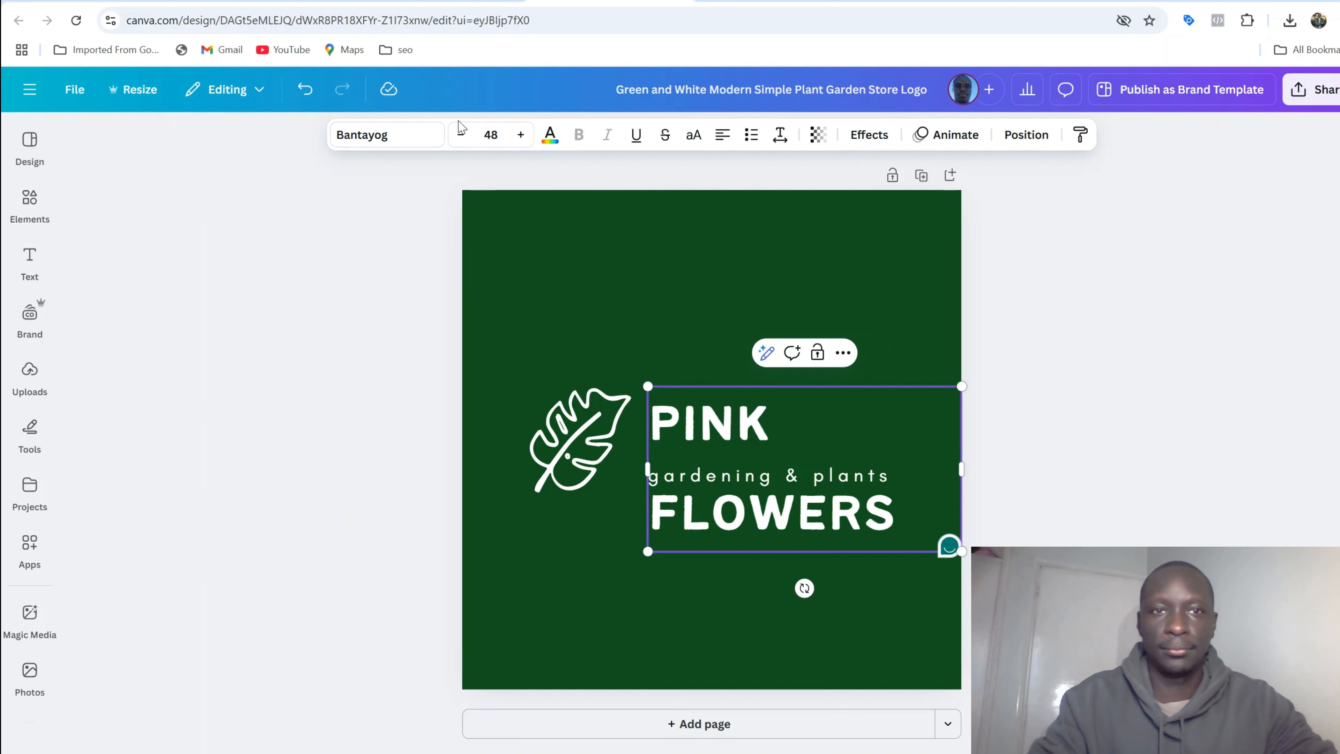
click(459, 135)
click(459, 134)
click(459, 135)
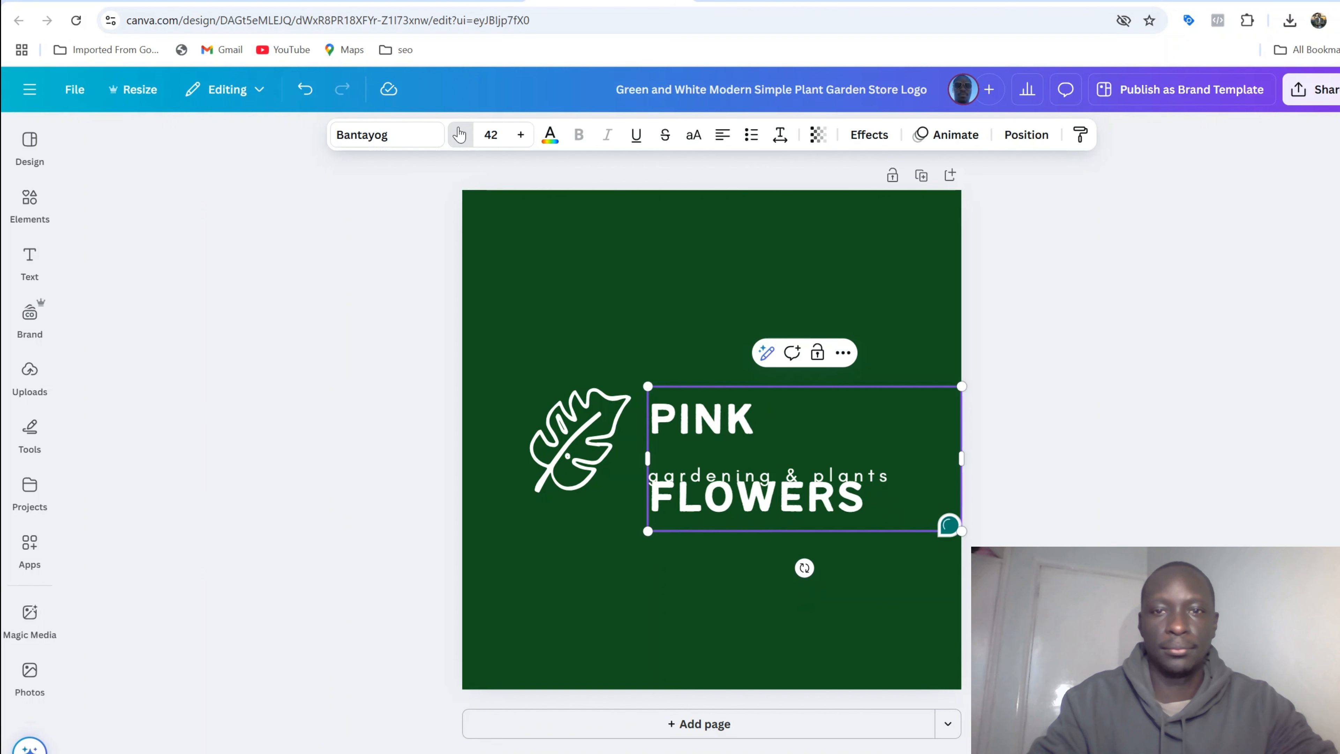
click(459, 135)
click(459, 135)
Change the logo's background color to the default bright pink found by searching the colors for "pink"
click(559, 312)
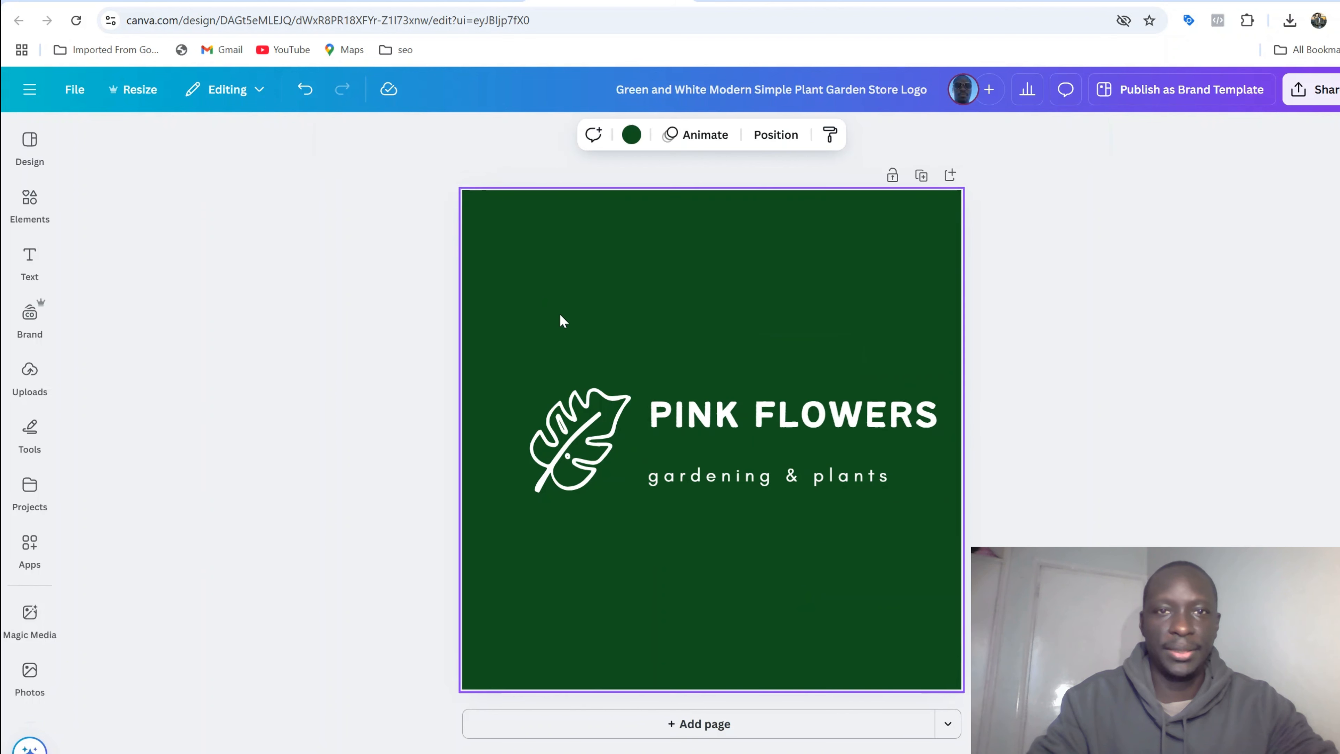
click(631, 135)
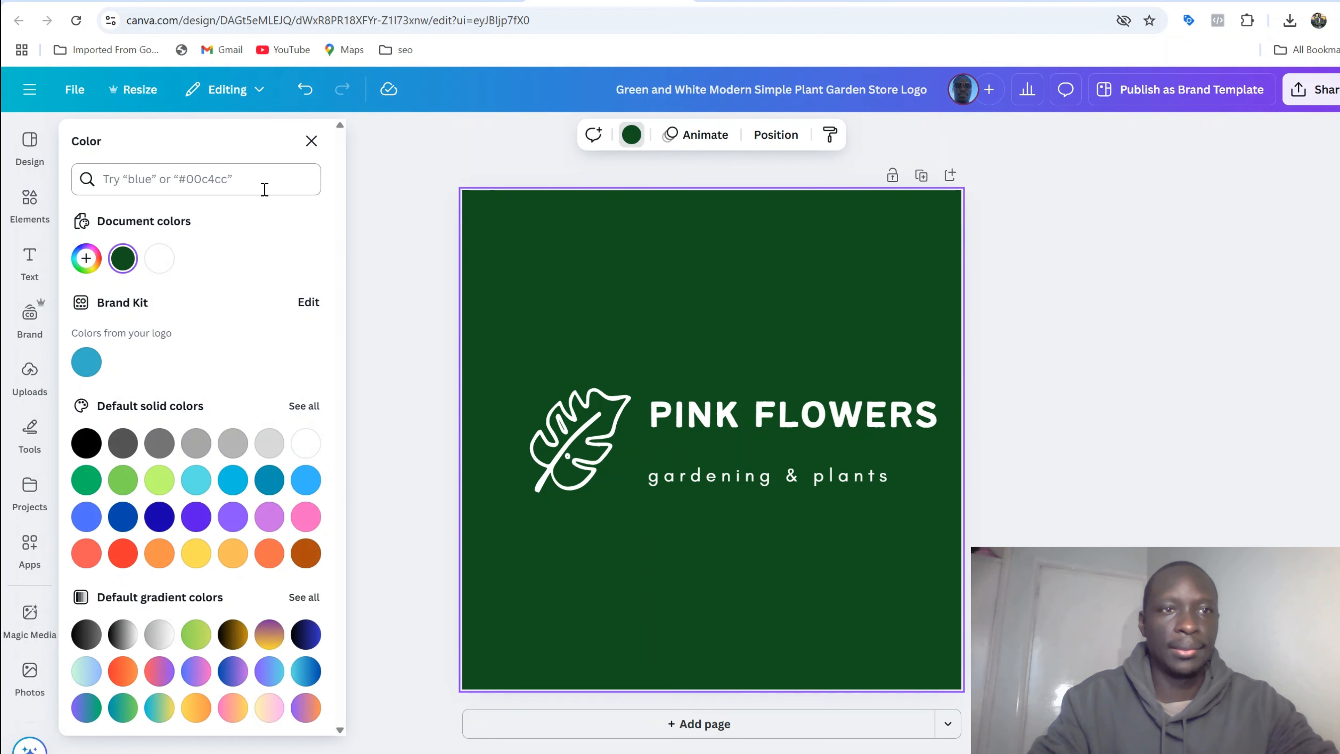
text(pink)
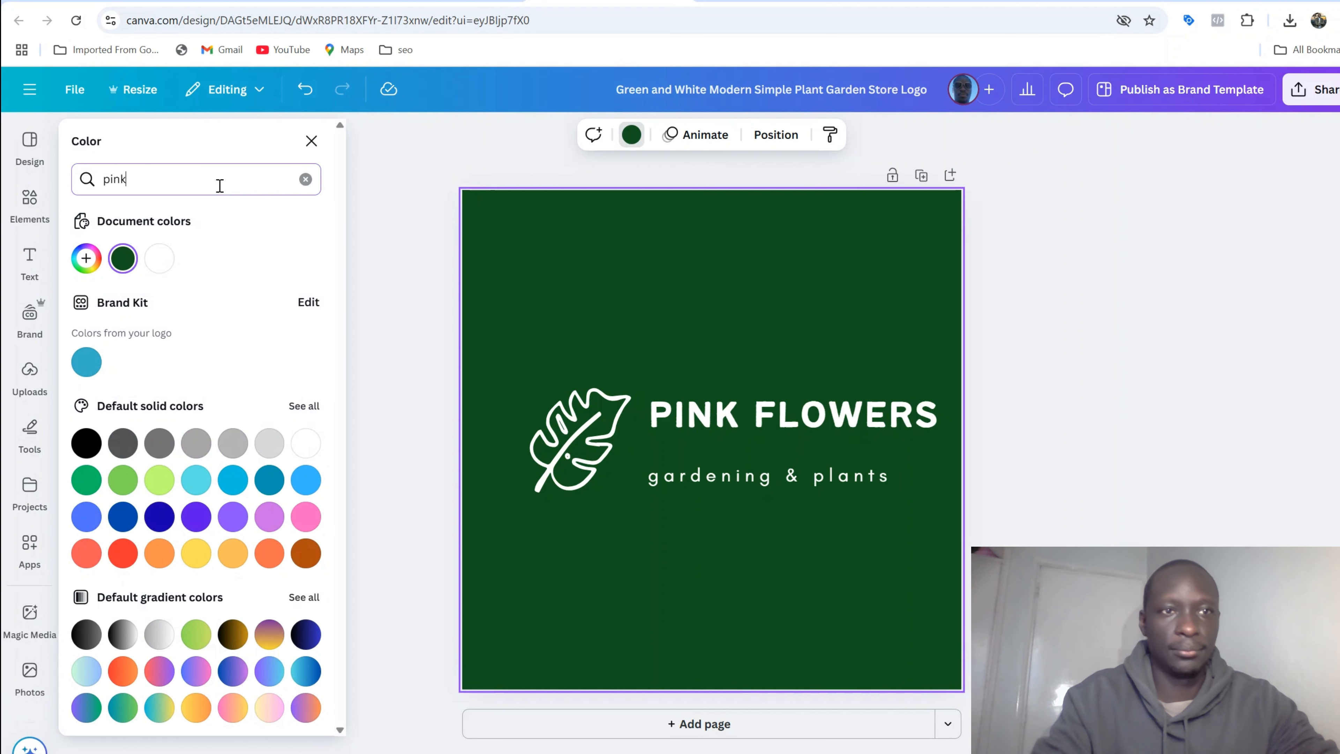
click(195, 248)
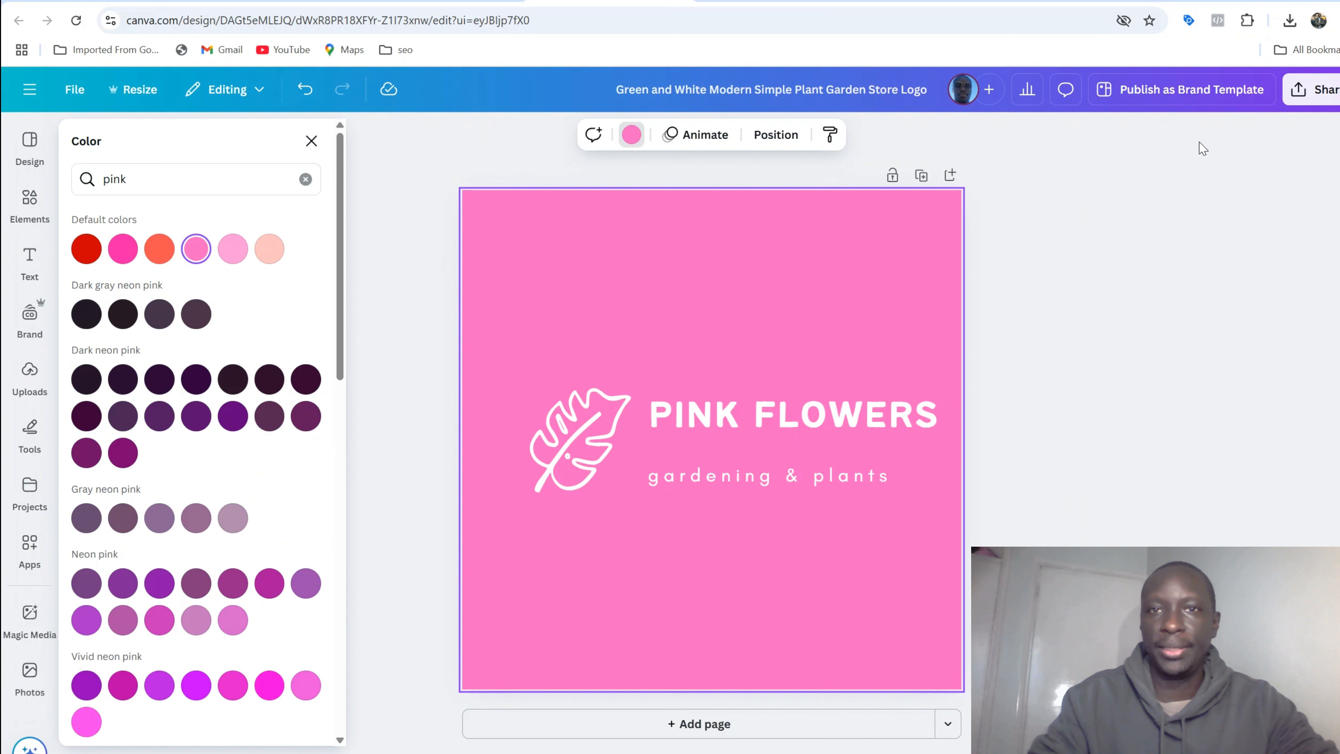
Rename the design "pink flowers" and download it as a 500 × 500 px PNG
click(865, 97)
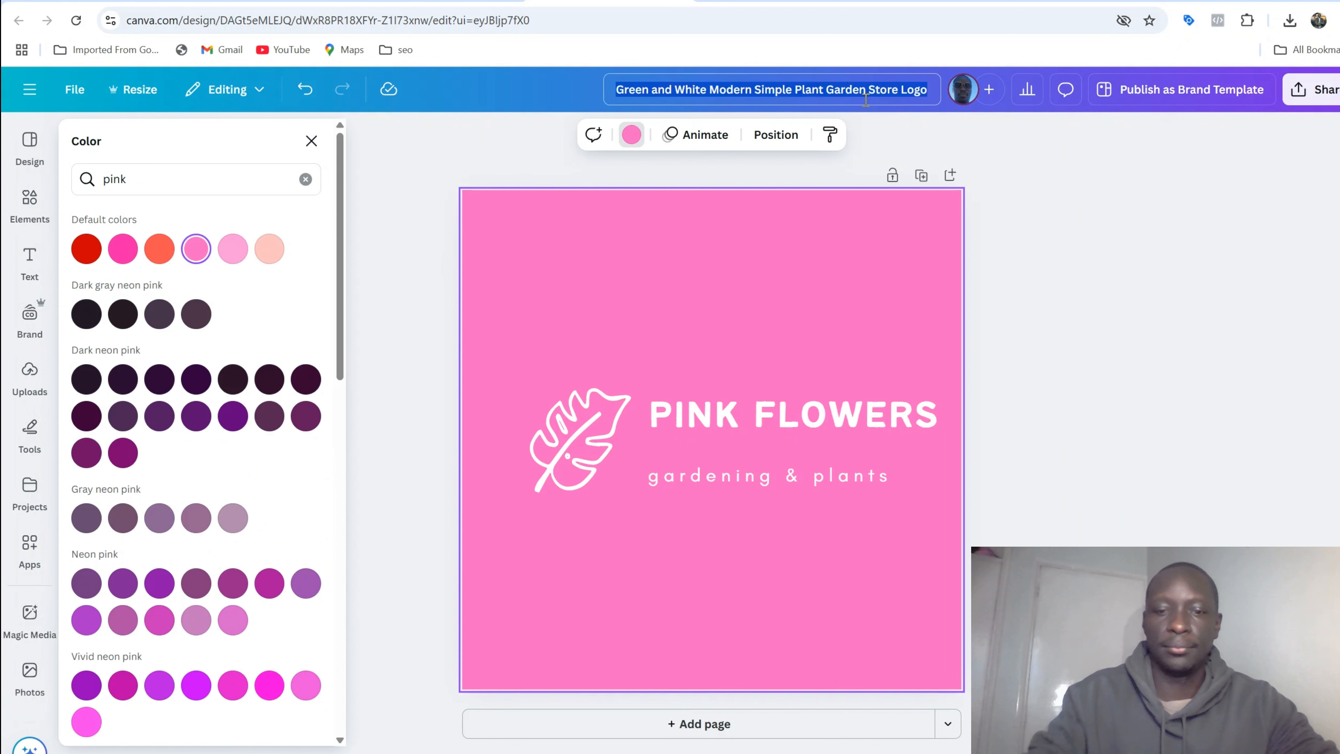
text(pink flowers)
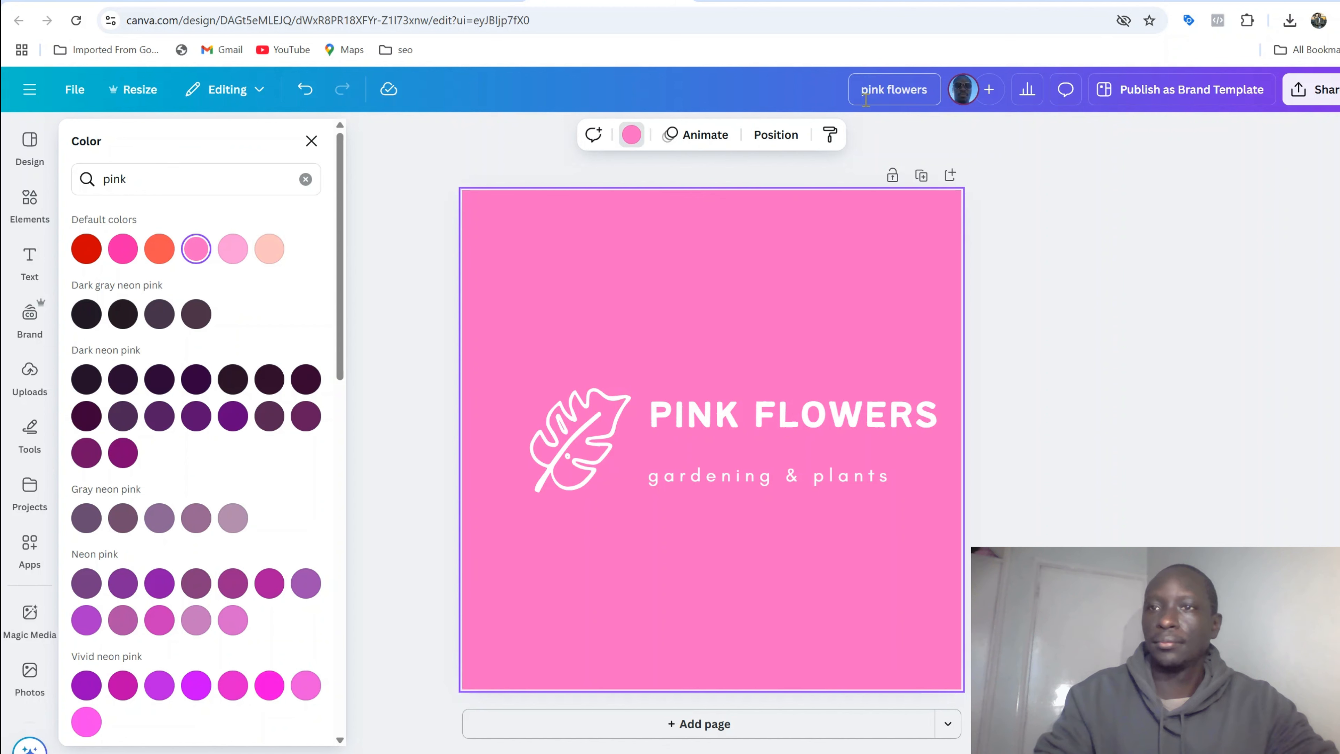
click(1313, 91)
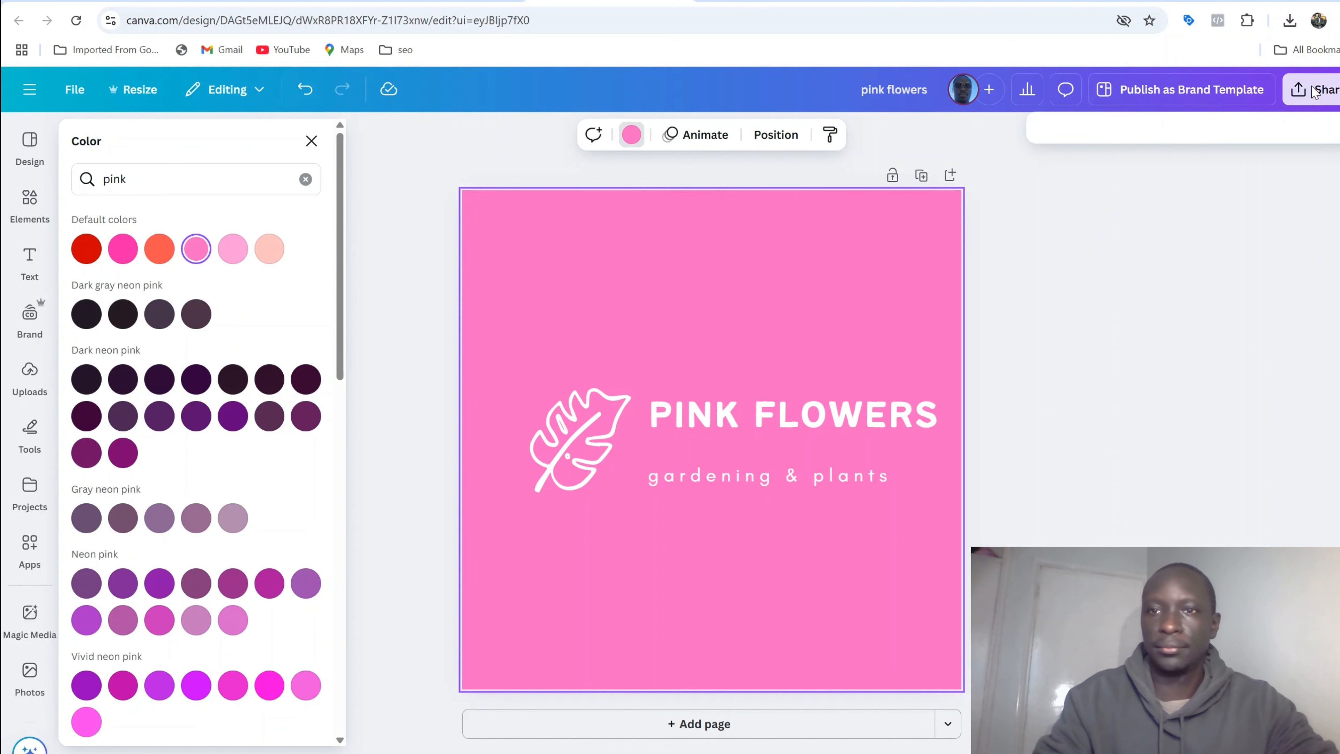
click(1075, 420)
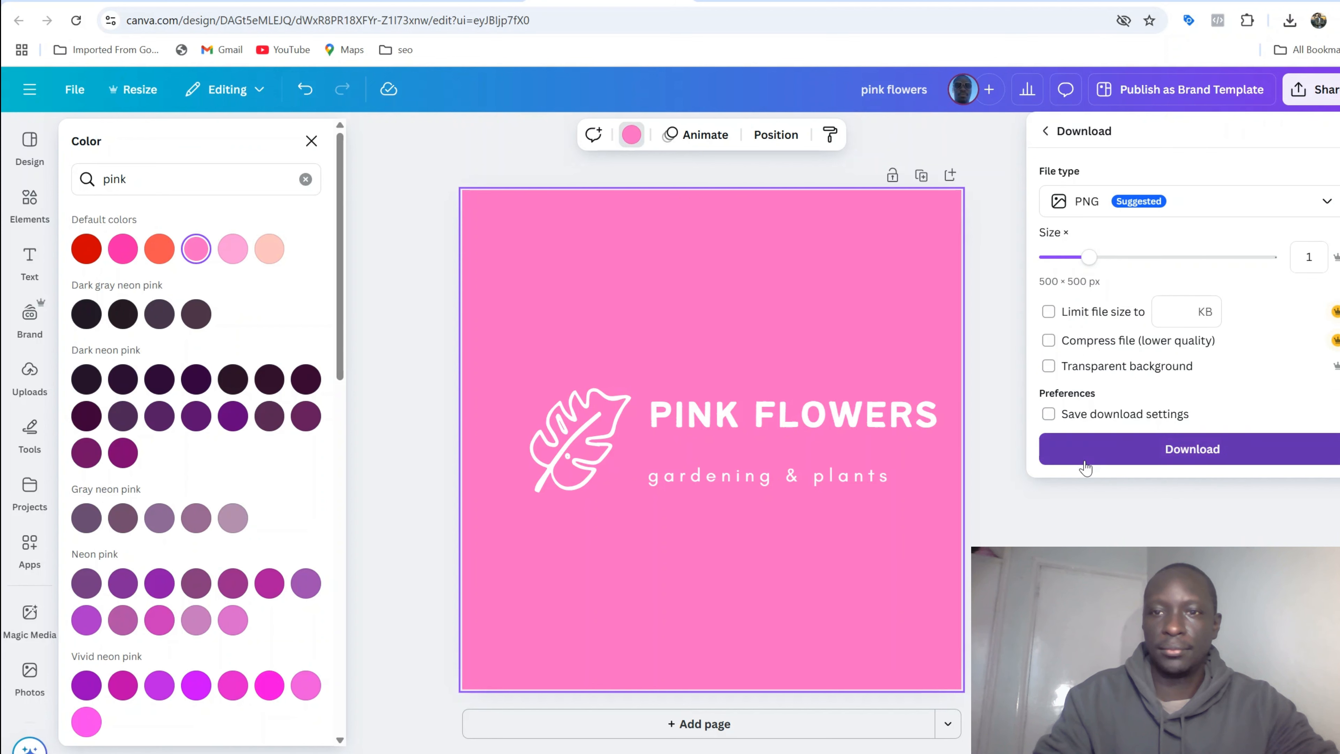
click(1082, 457)
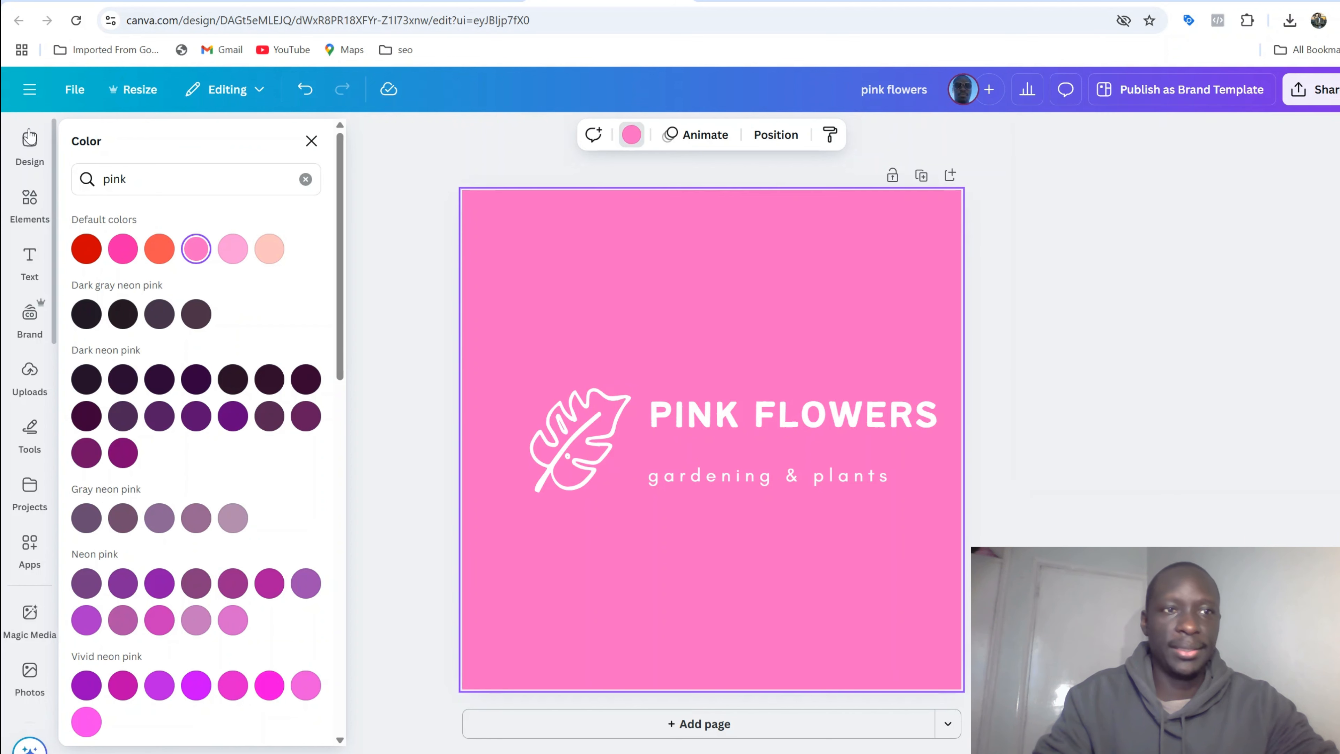
click(30, 141)
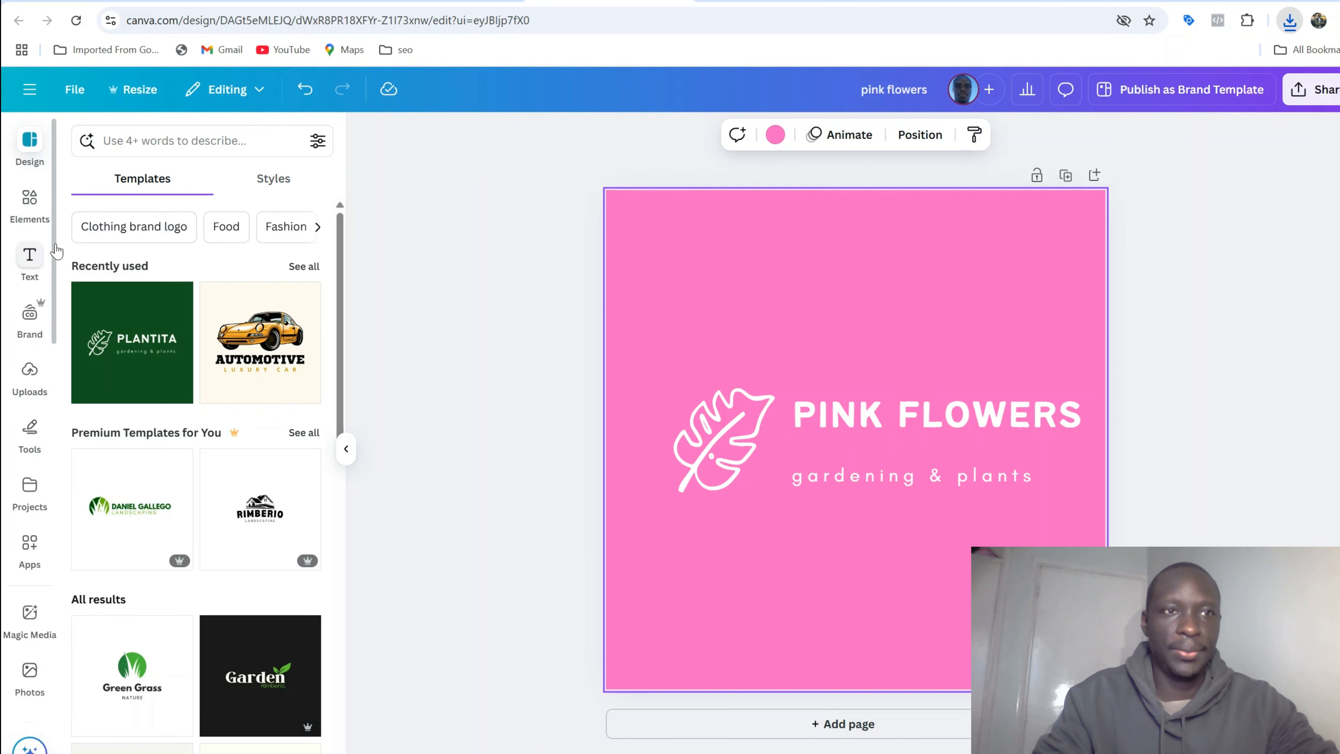
click(76, 90)
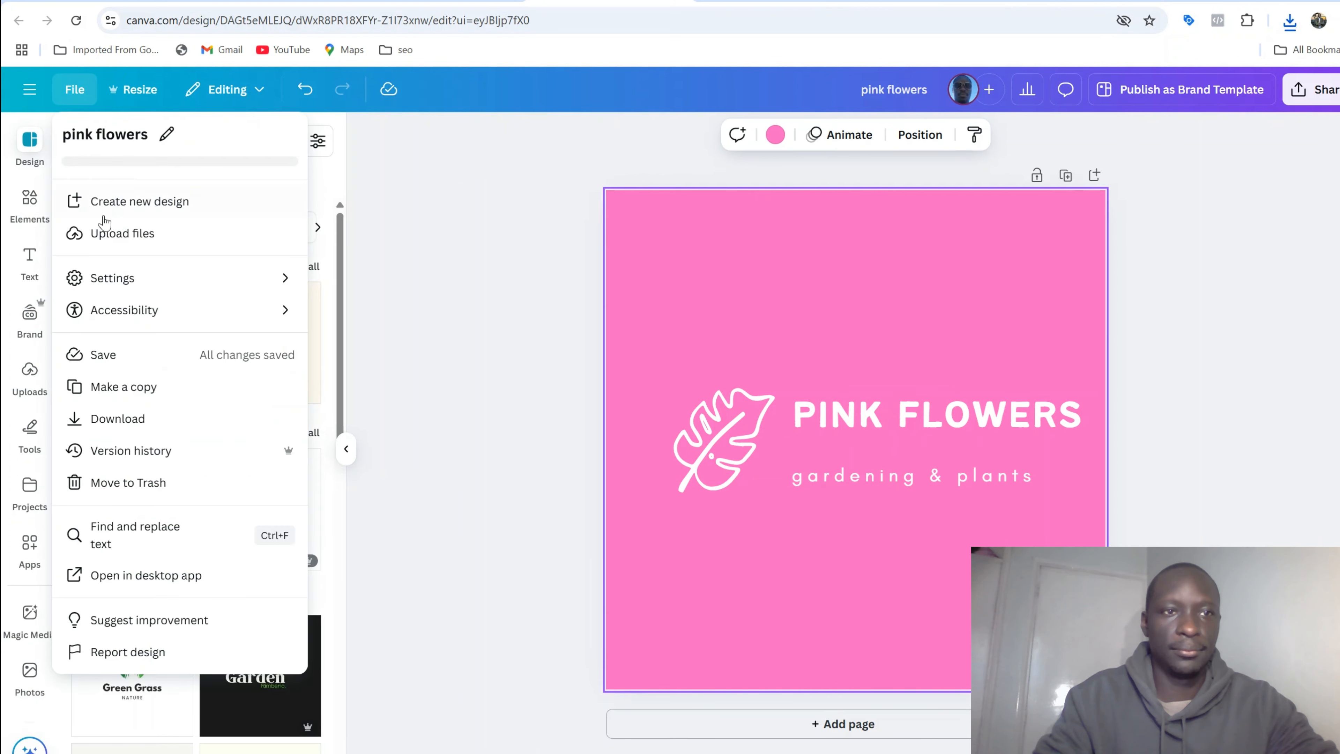
key(Escape)
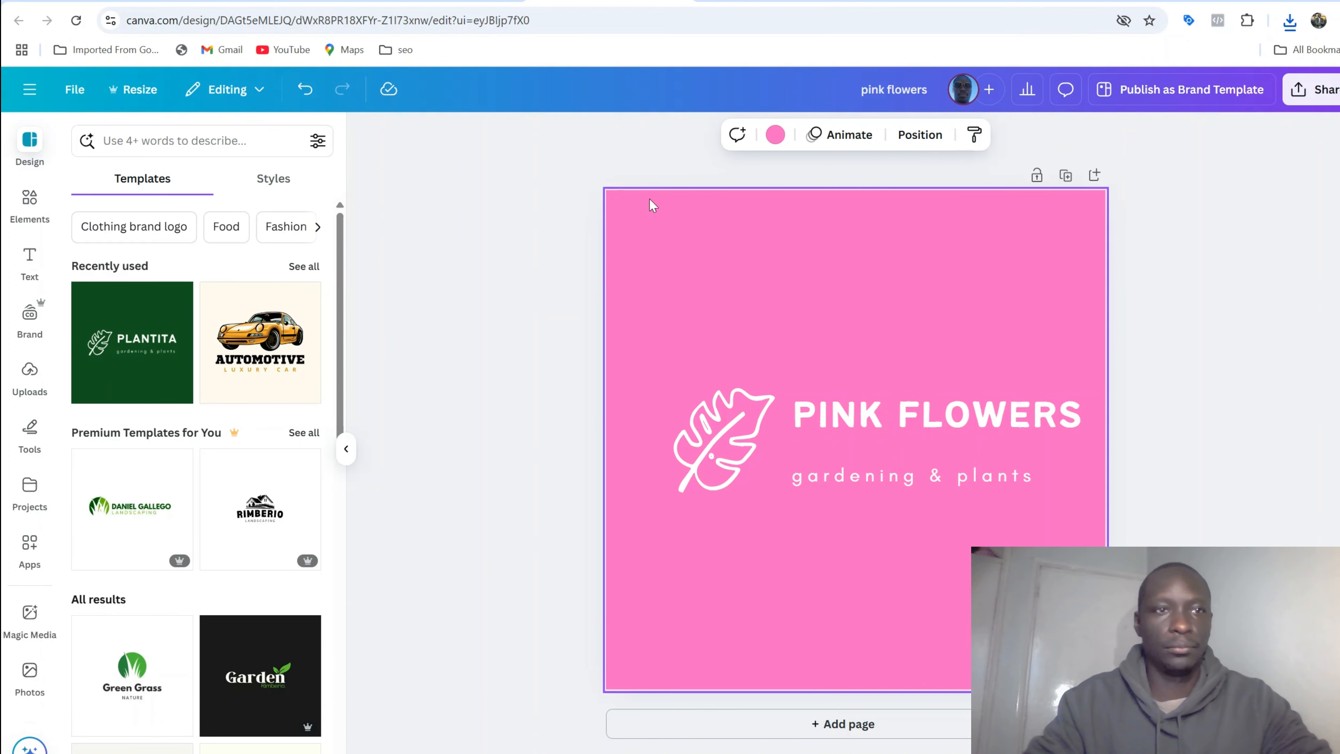
click(76, 90)
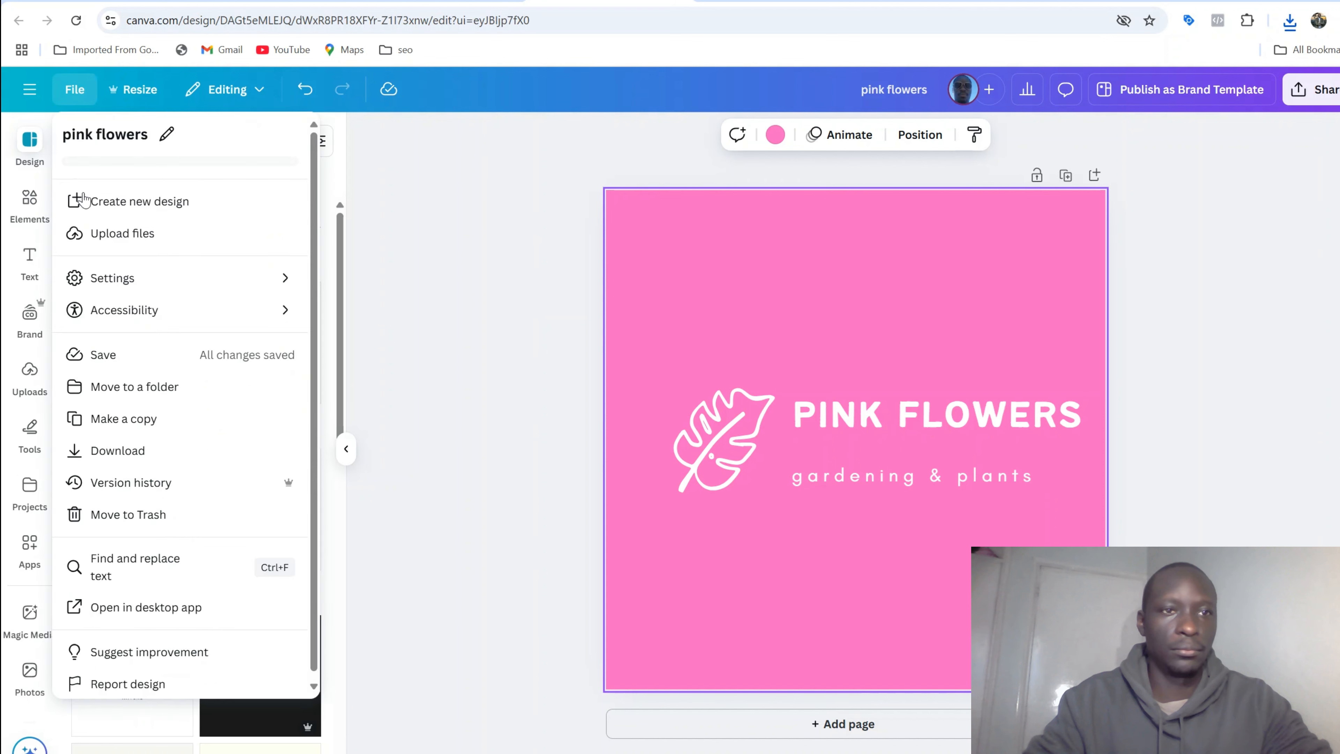
key(Escape)
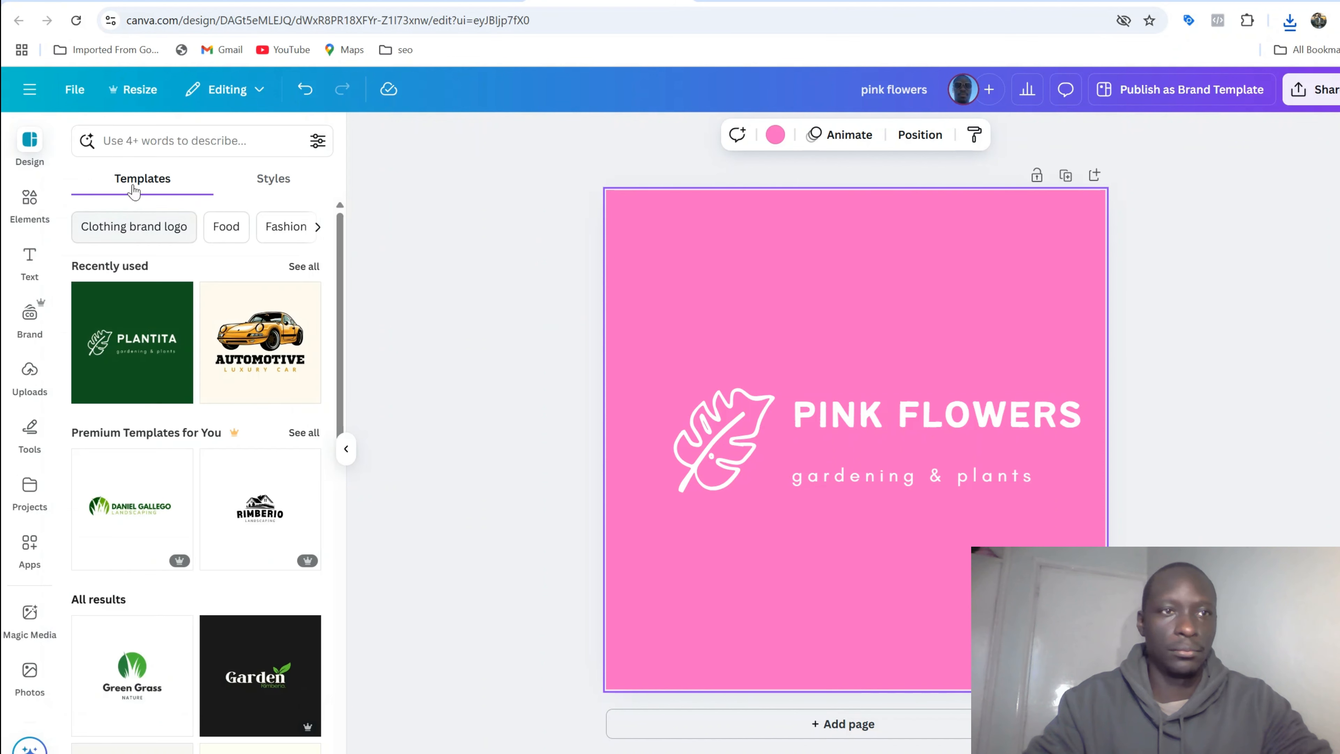
click(75, 89)
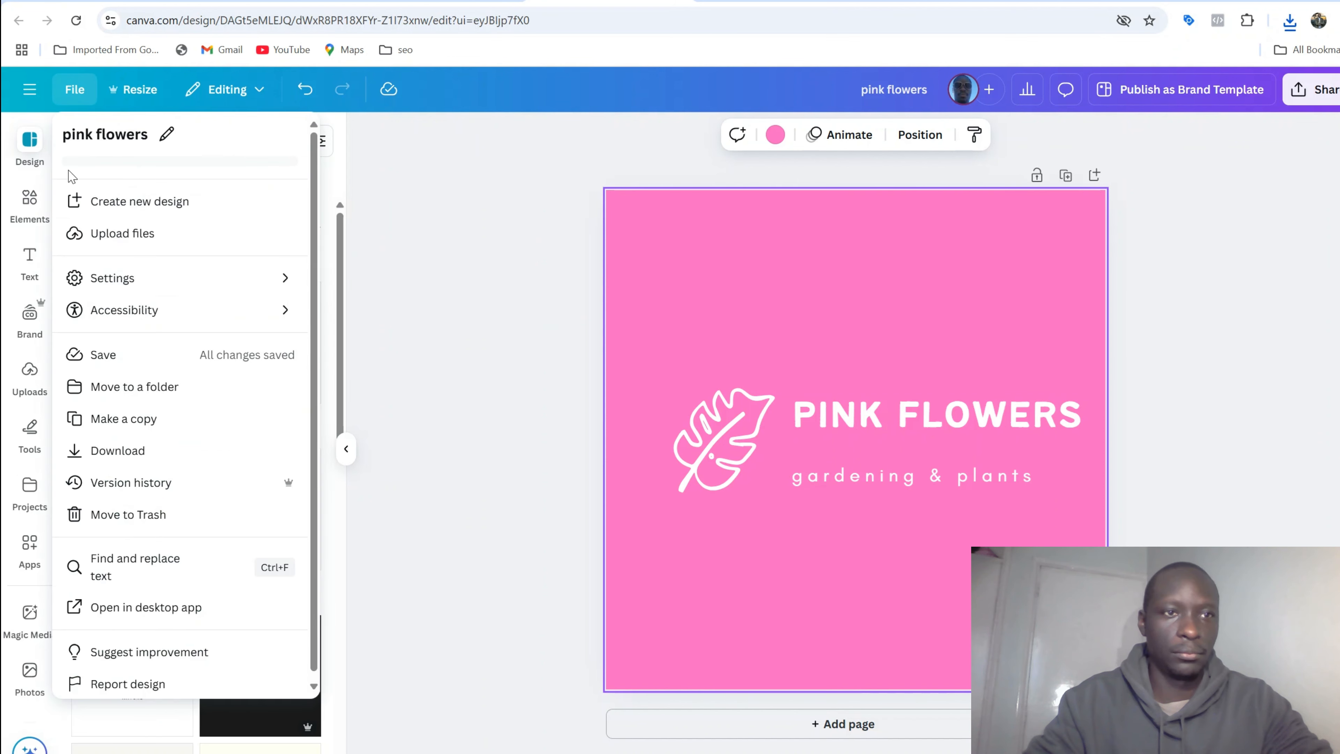
click(94, 213)
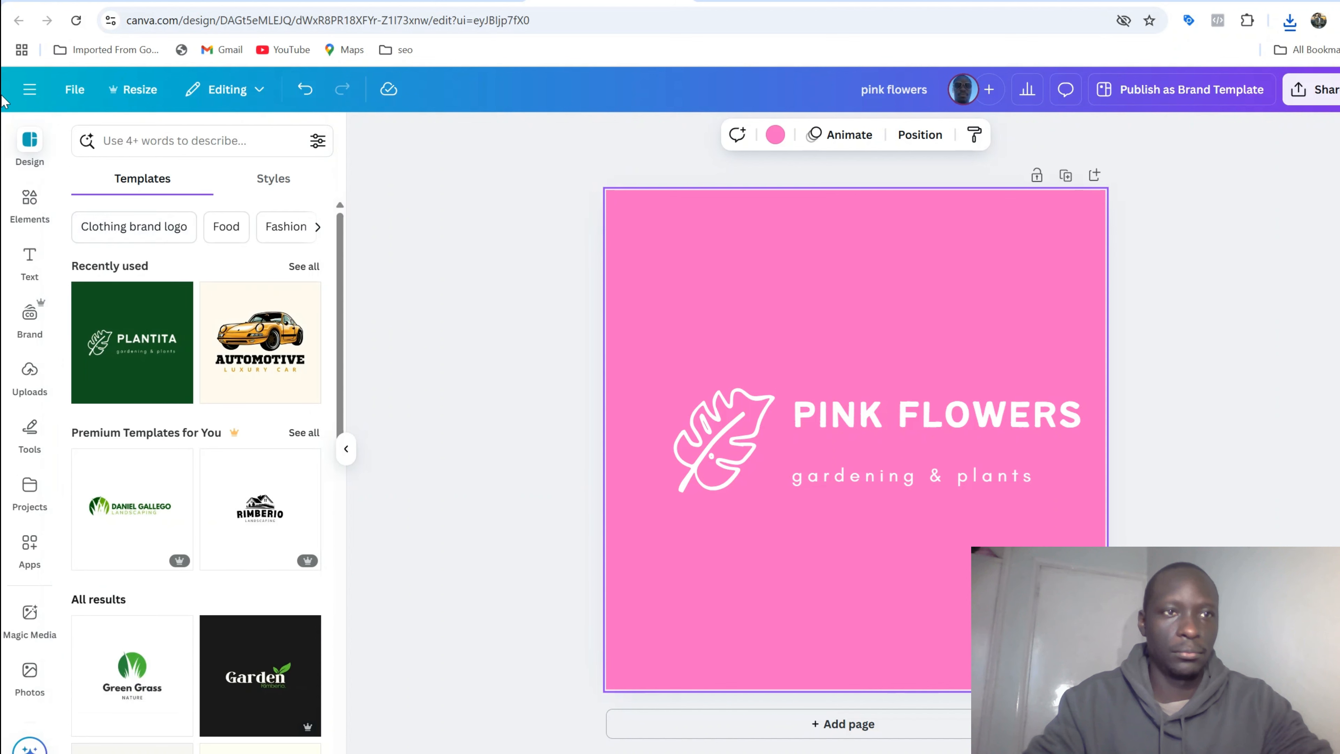
Create a blank Facebook Cover (Landscape) design by searching the design types for "facebook", and name it "pink flowers gardener"
click(22, 93)
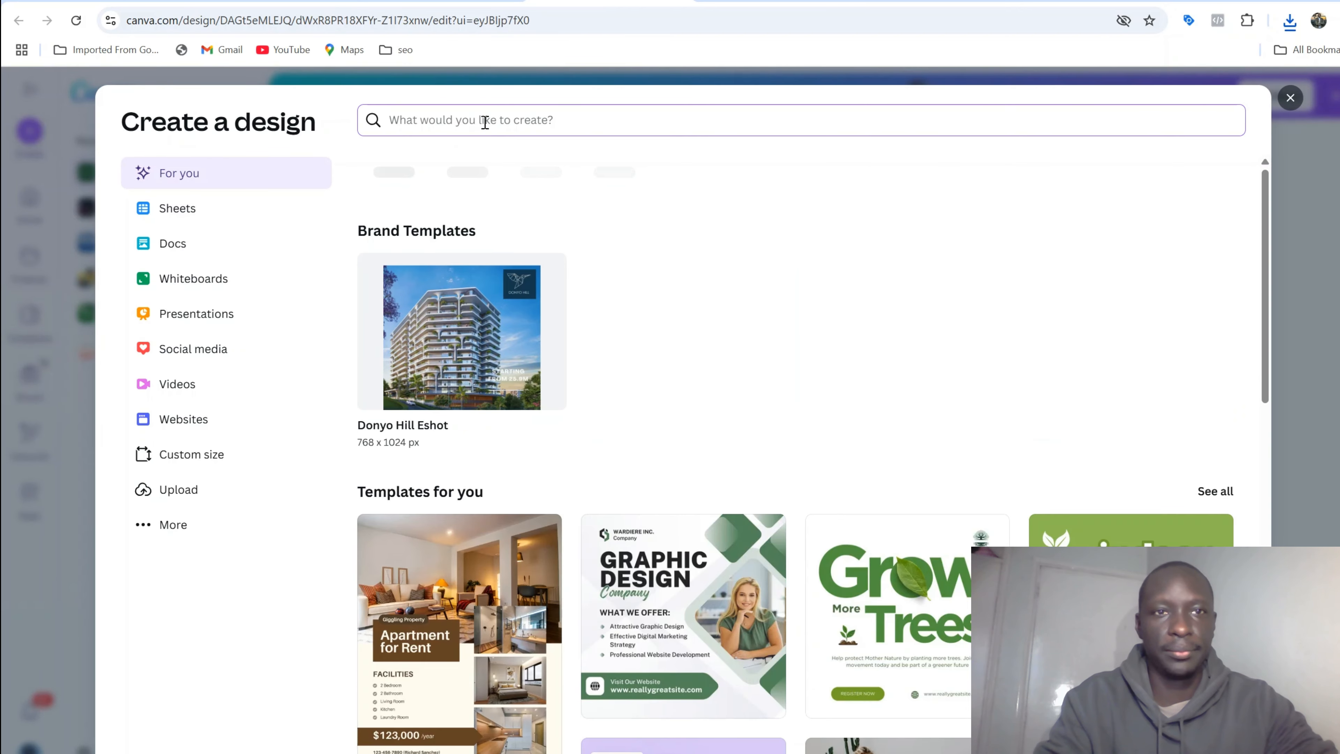
text(faceb)
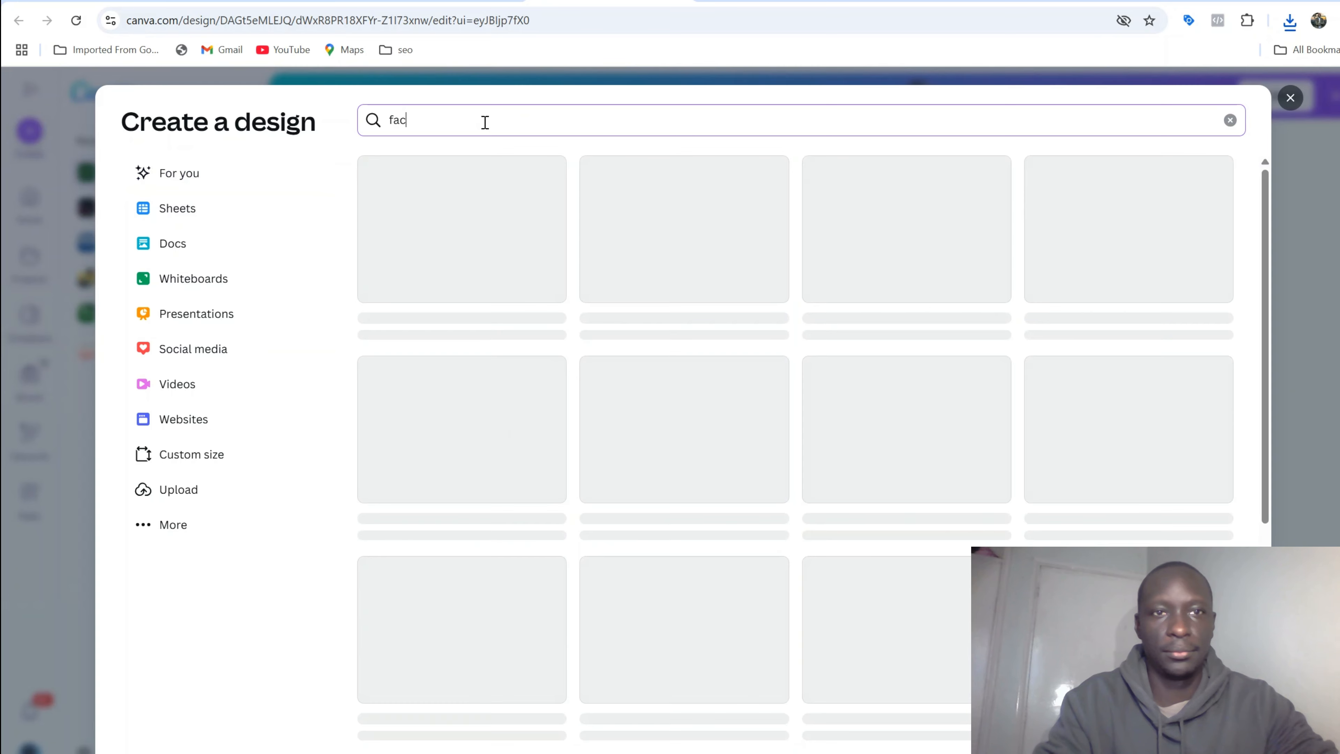
text(ook)
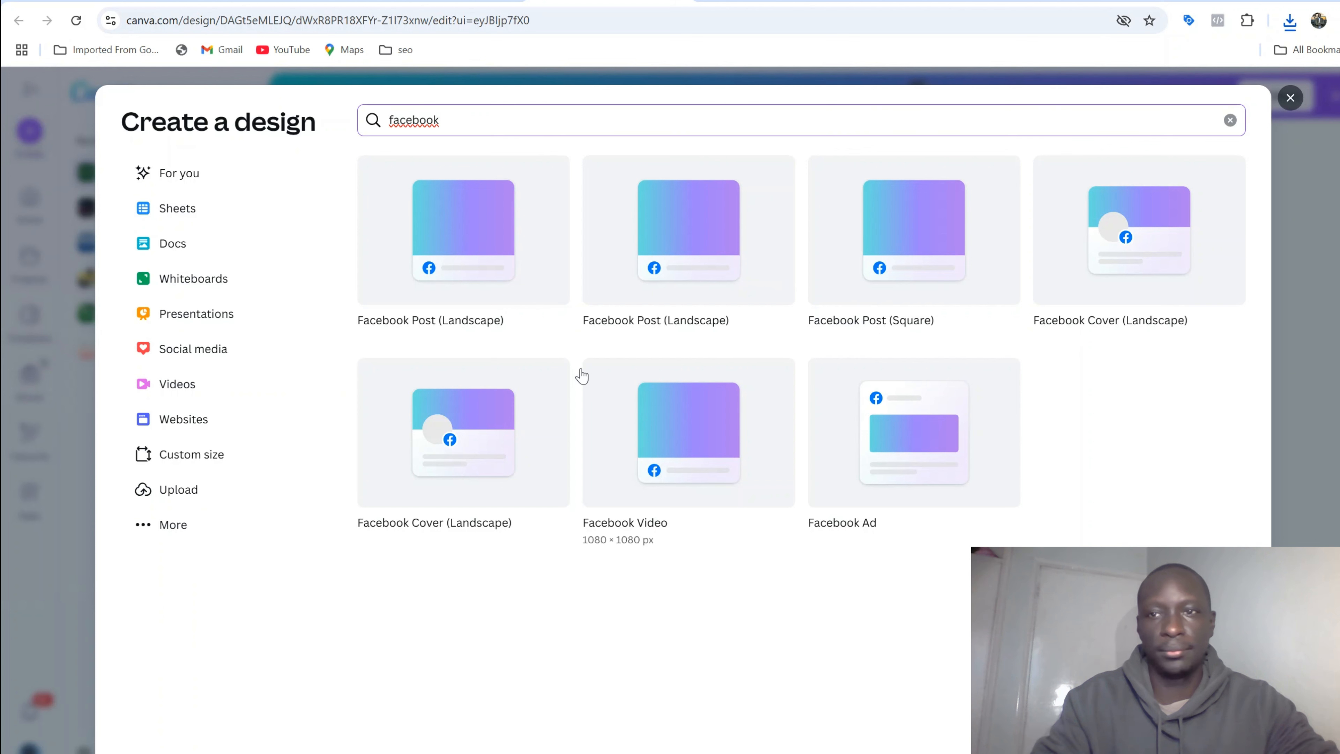
click(528, 414)
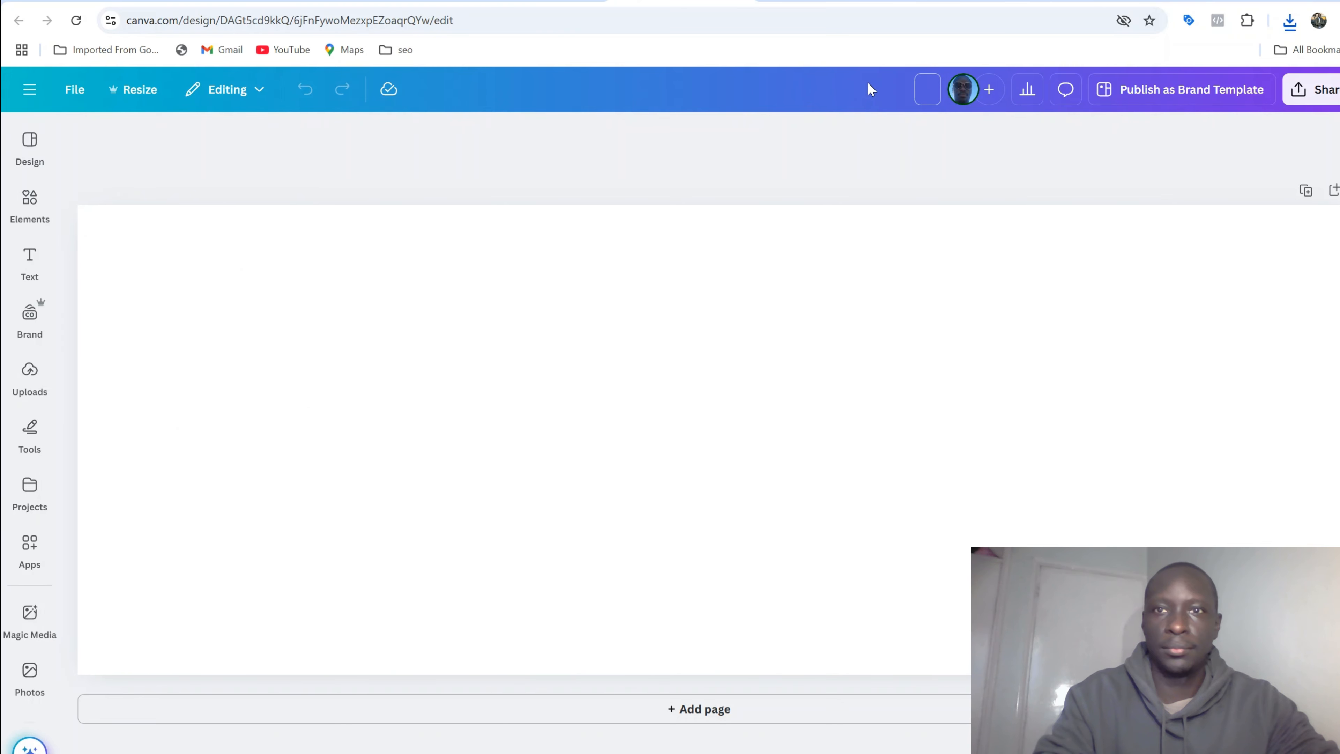
text(pink flowers)
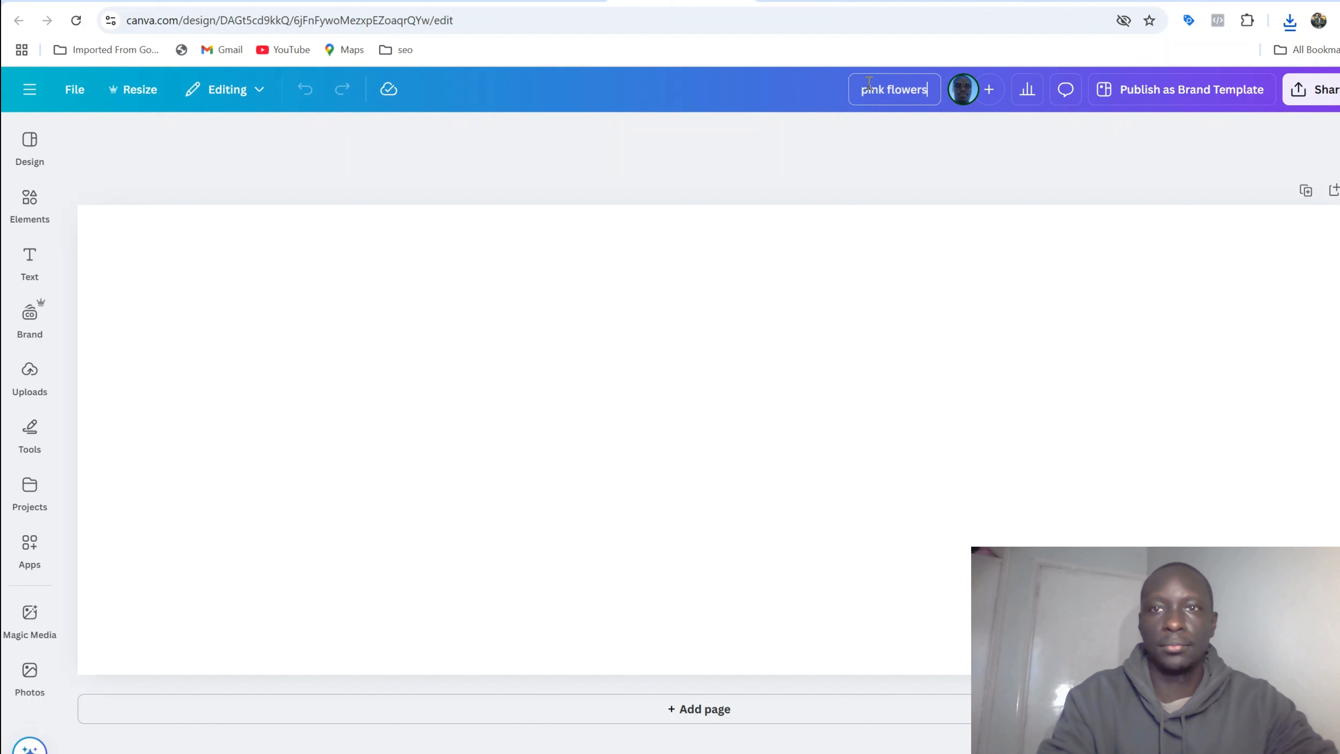
text( aardener)
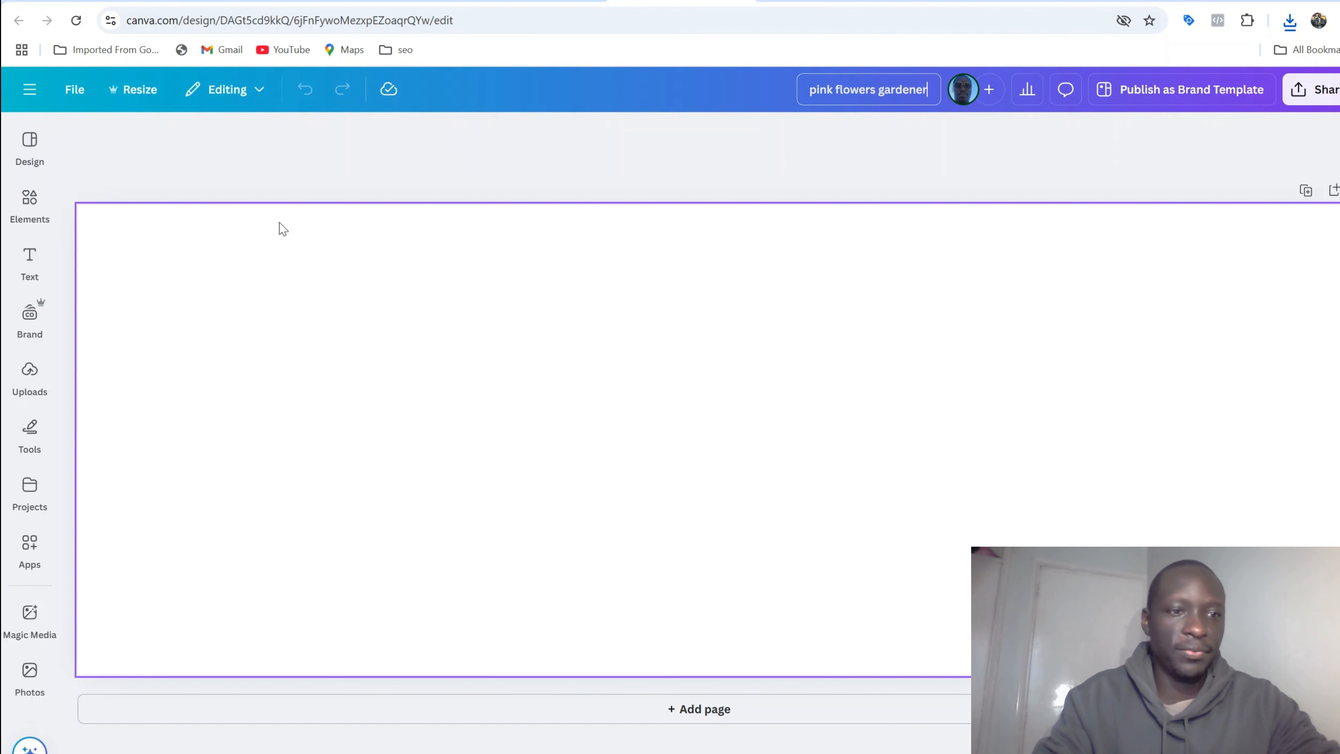
Search the photos for "garden" and fill the blank cover with the close-up of pink-purple flower spikes on a golden background
click(30, 615)
scroll(30, 580, down, 2)
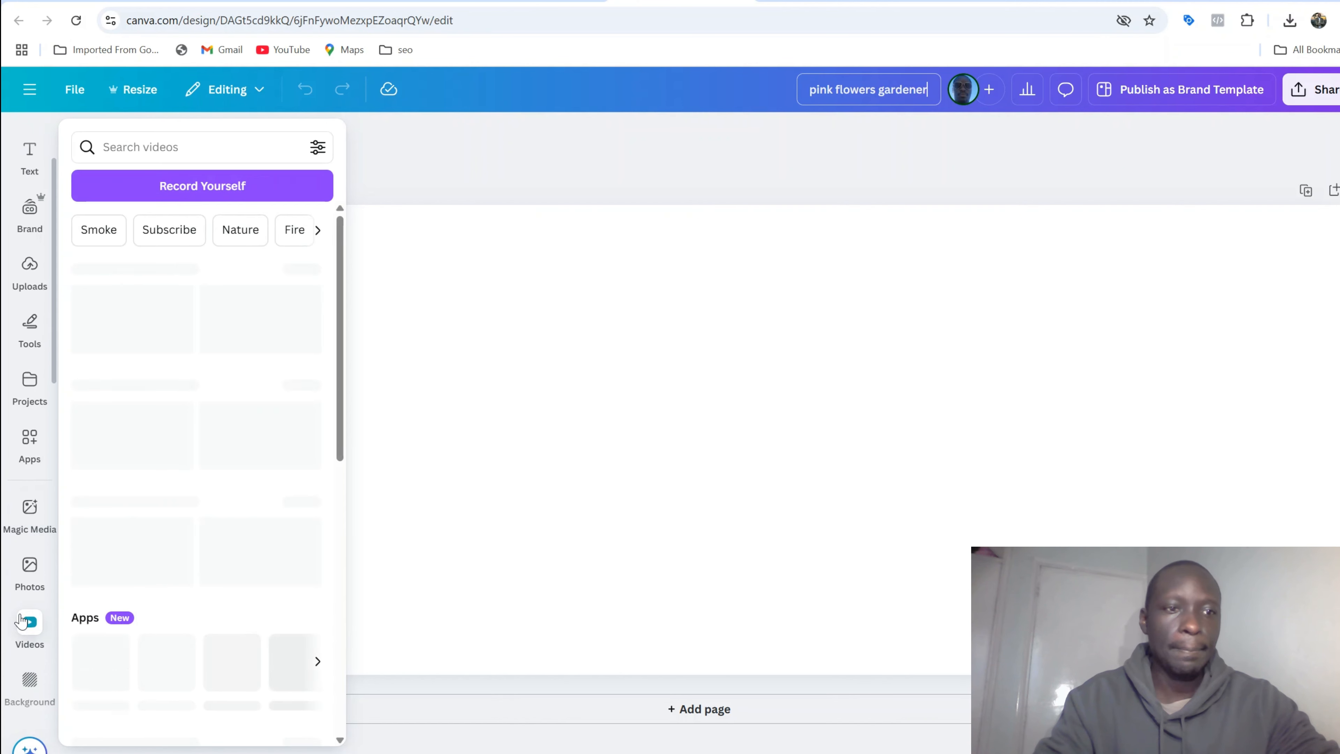
click(33, 561)
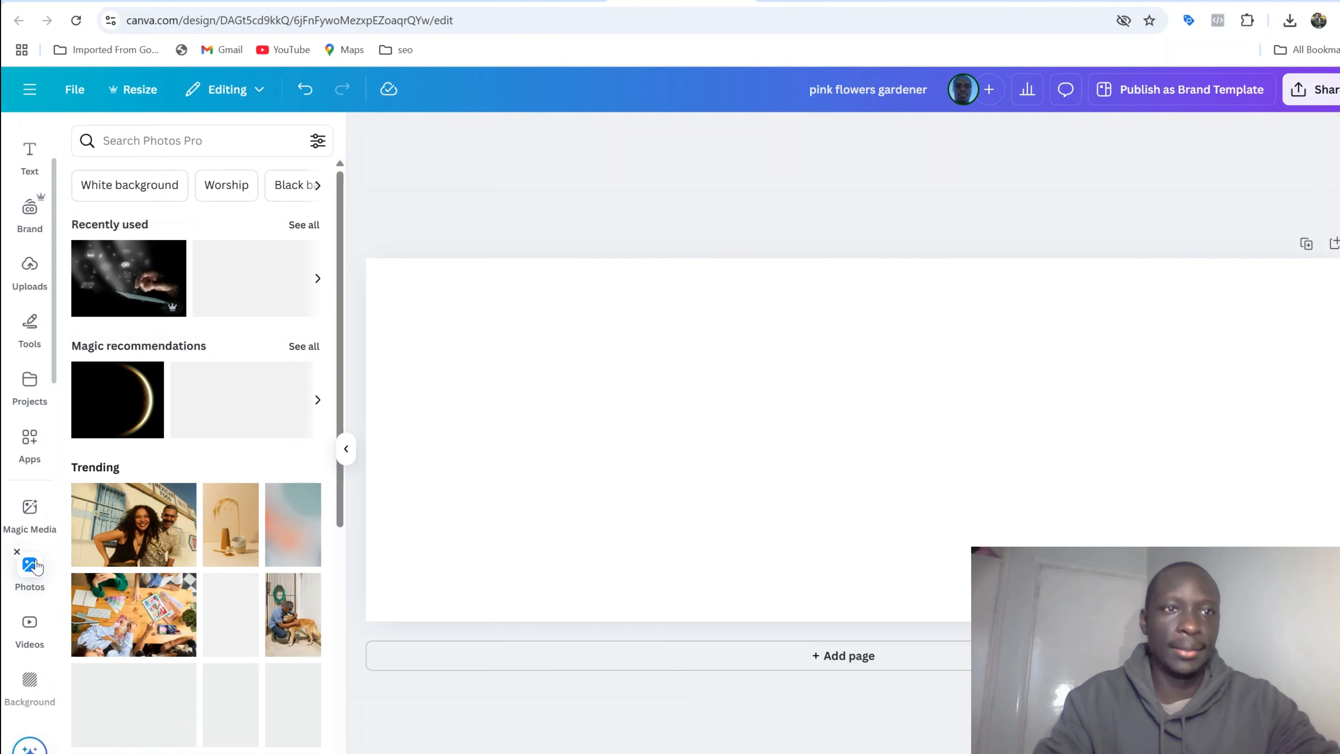
click(154, 147)
text(garden)
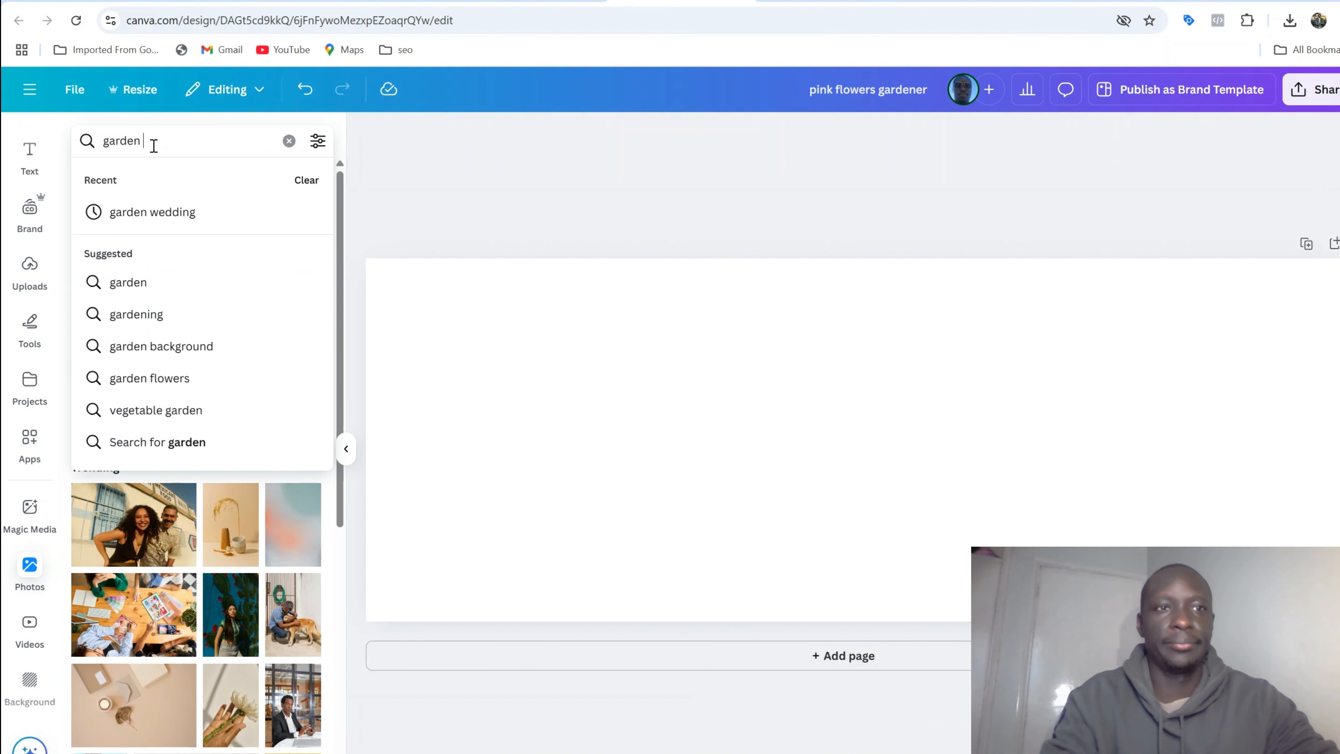
key(Return)
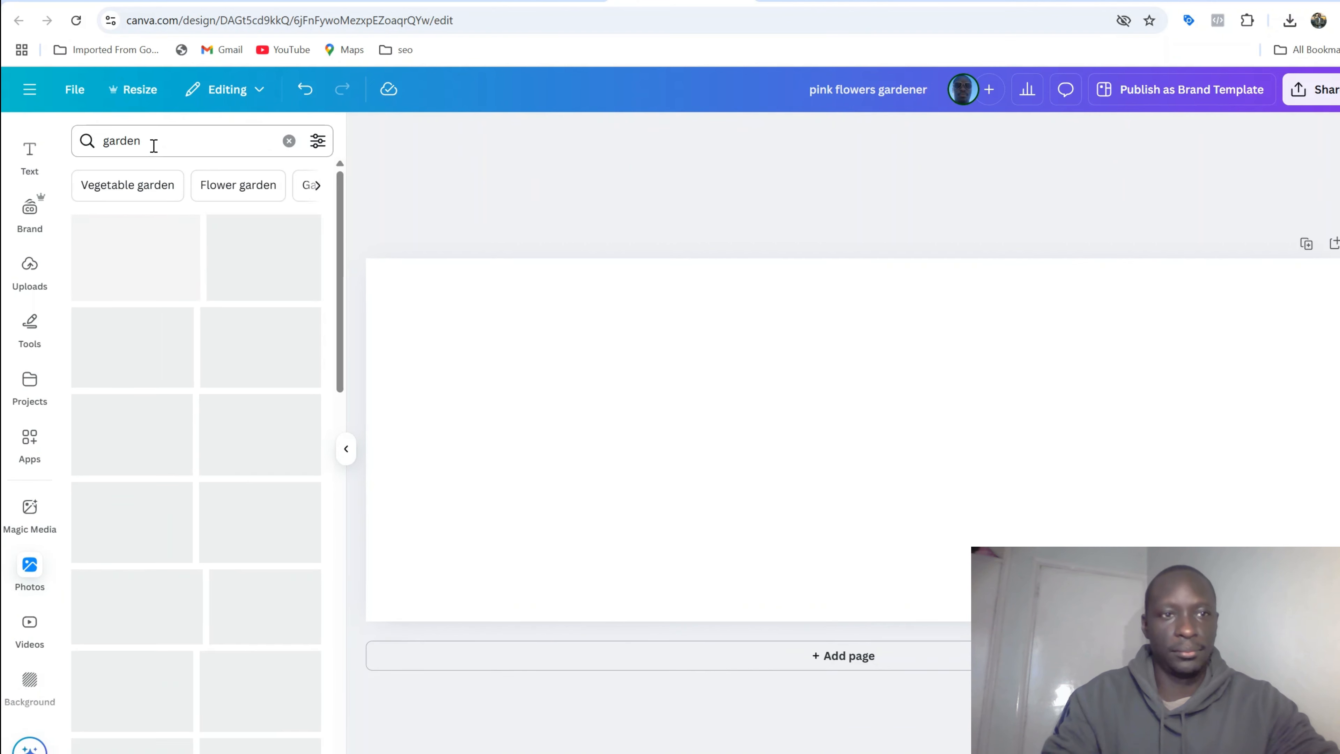
scroll(130, 494, down, 2)
scroll(130, 494, down, 5)
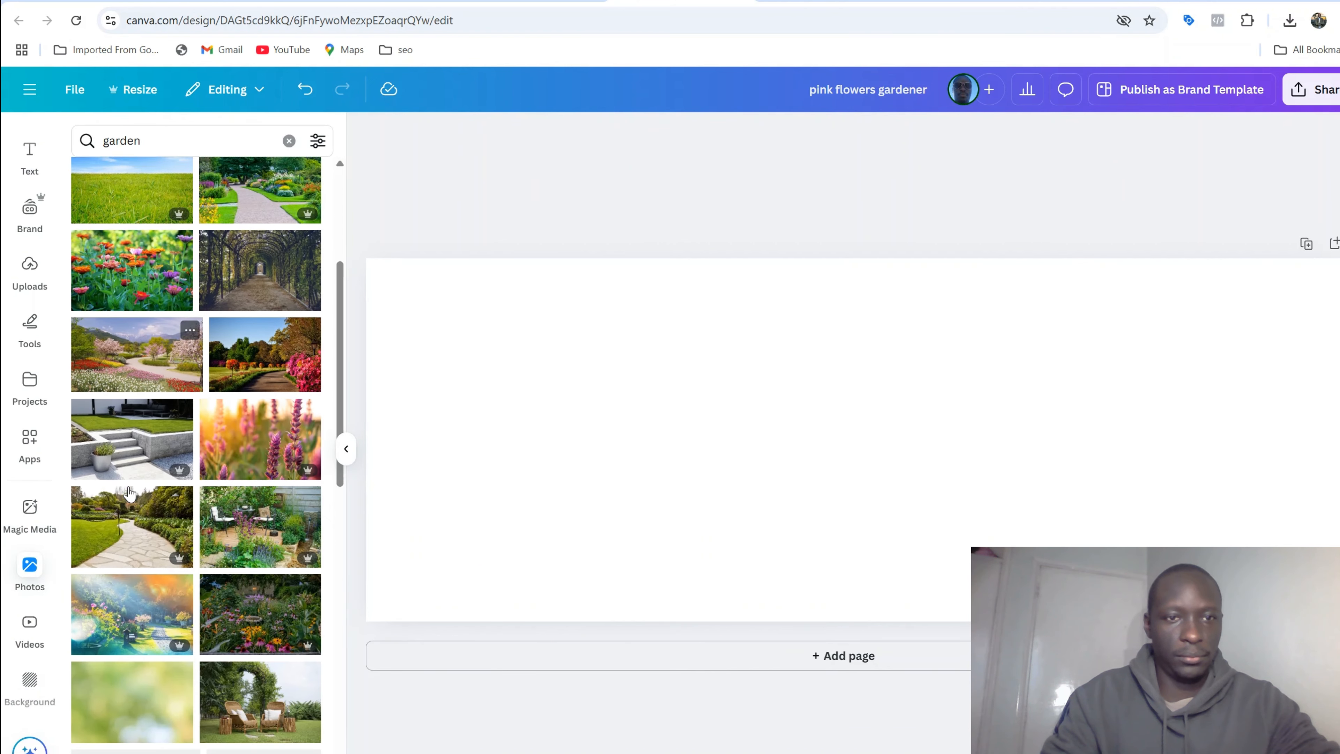
drag(249, 409, 389, 371)
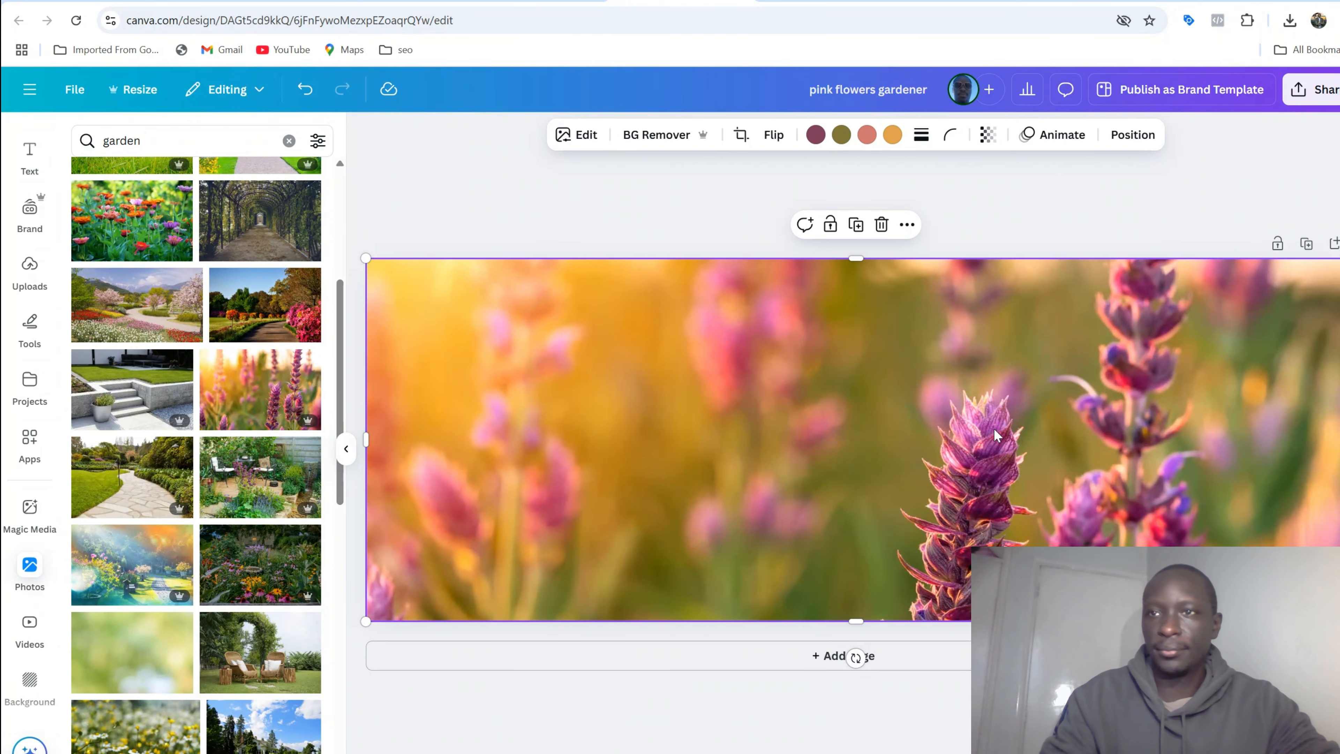
click(1313, 91)
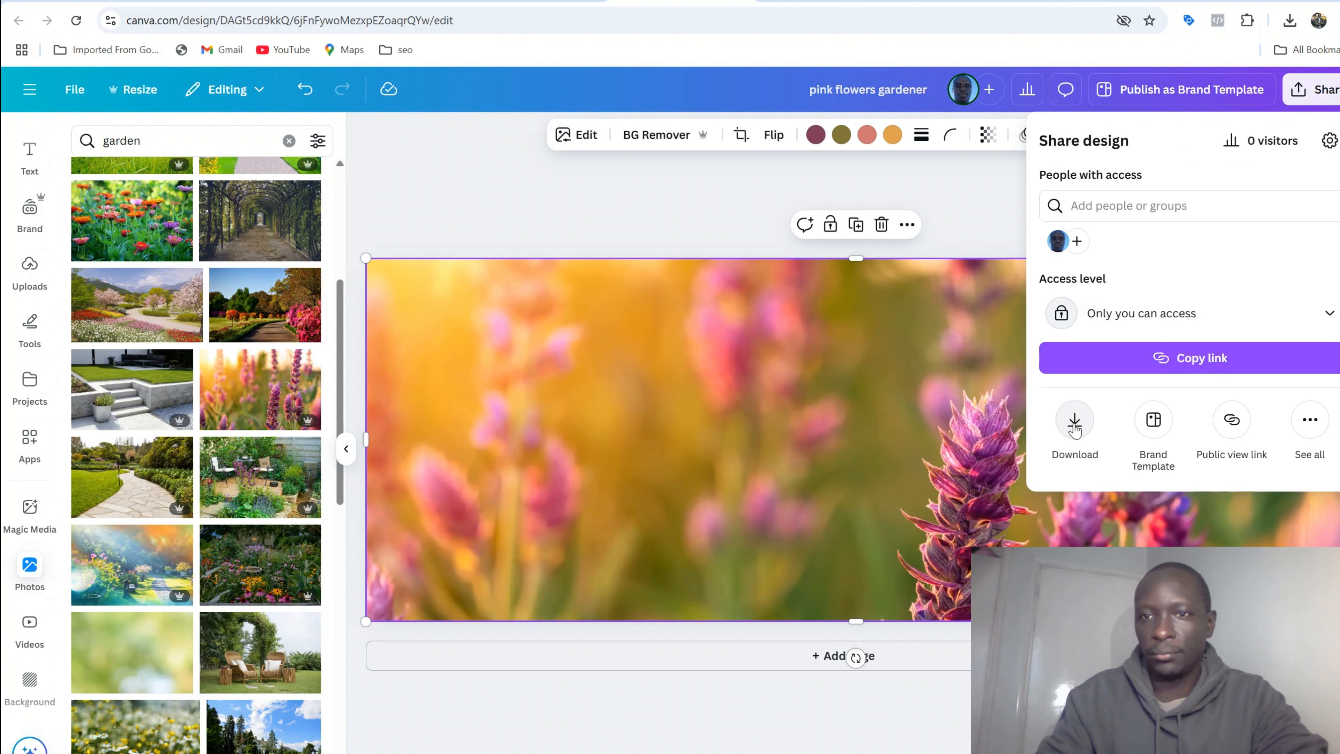
click(1076, 414)
click(1094, 459)
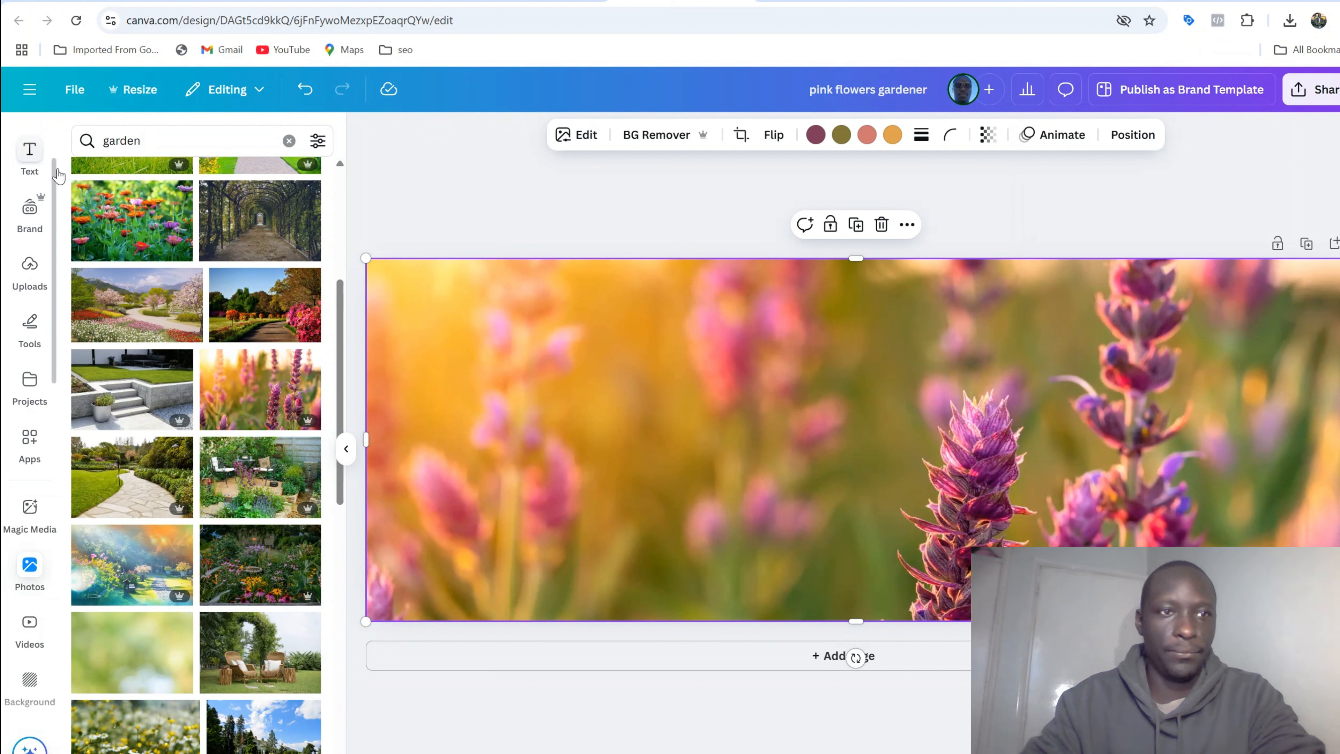
Add a heading reading "pink" to the cover and move it to the lower-right corner of the photo
click(32, 165)
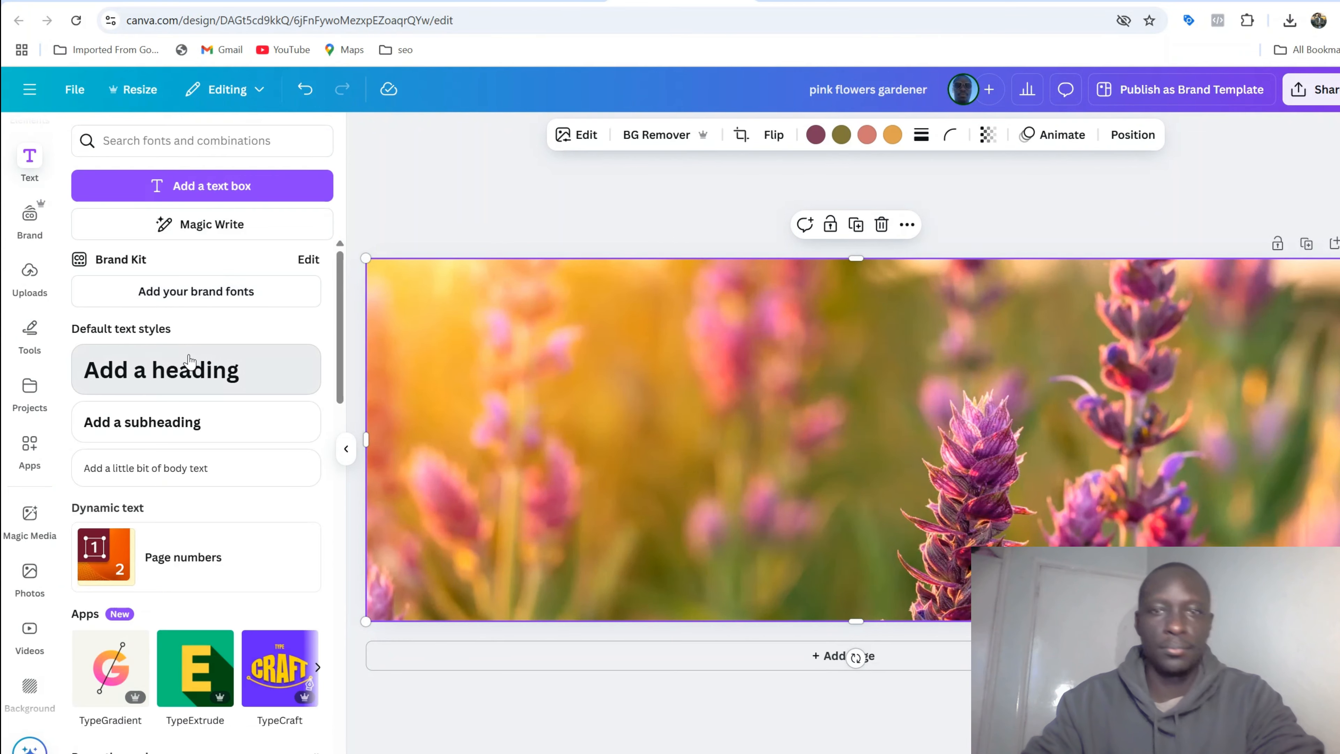
click(185, 368)
text(pin)
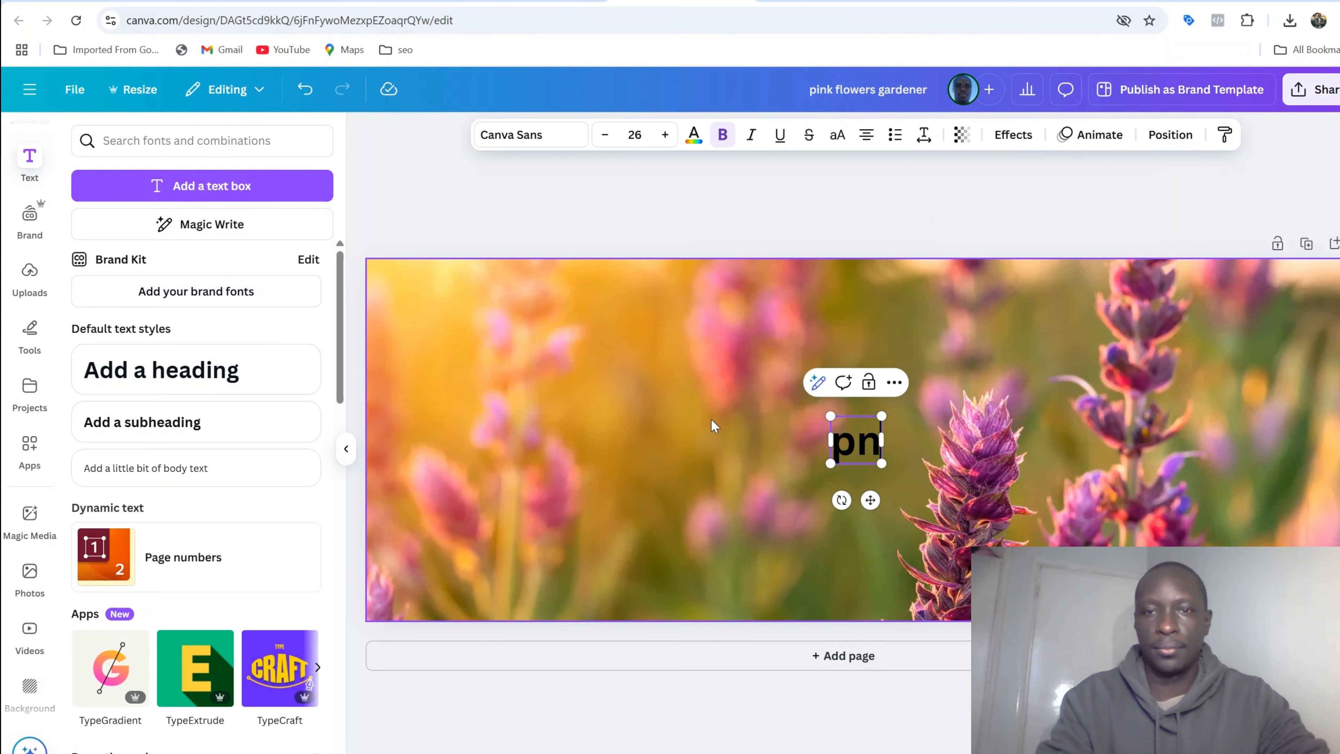
key(BackSpace)
text(ink)
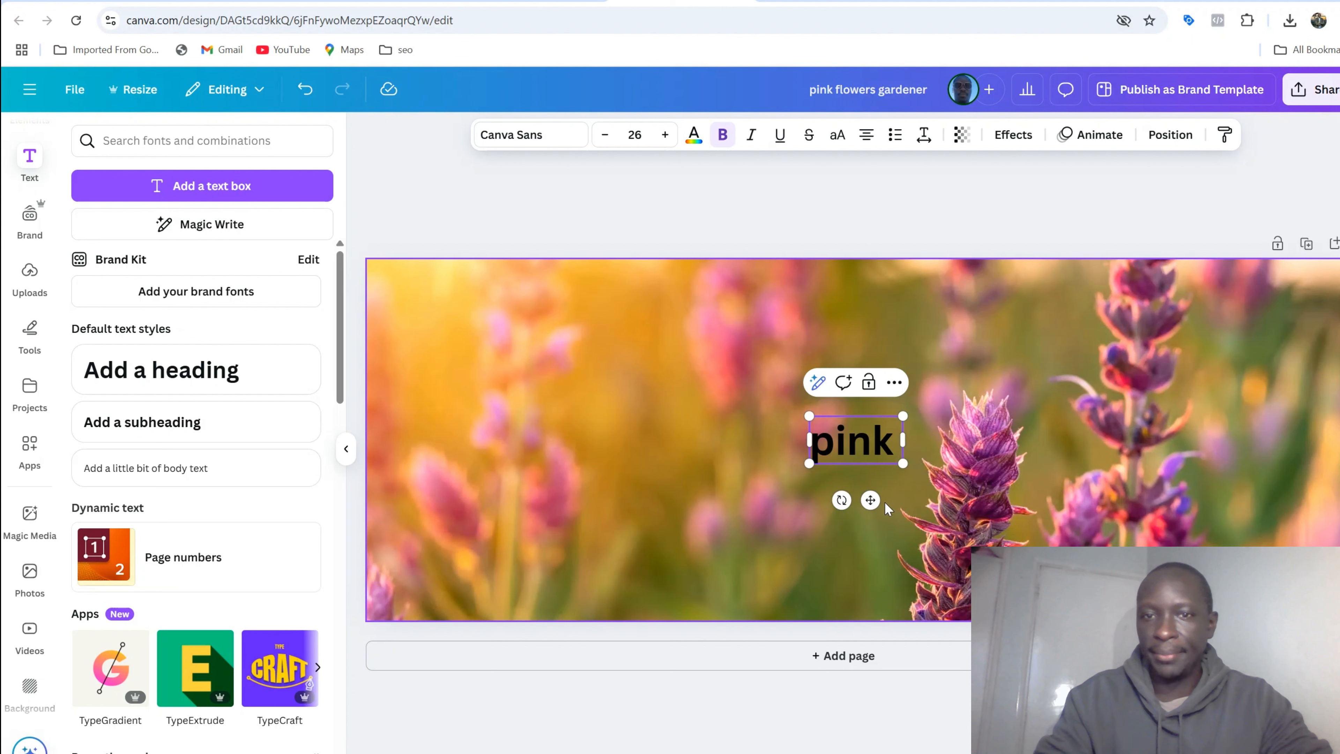
drag(870, 499, 1313, 632)
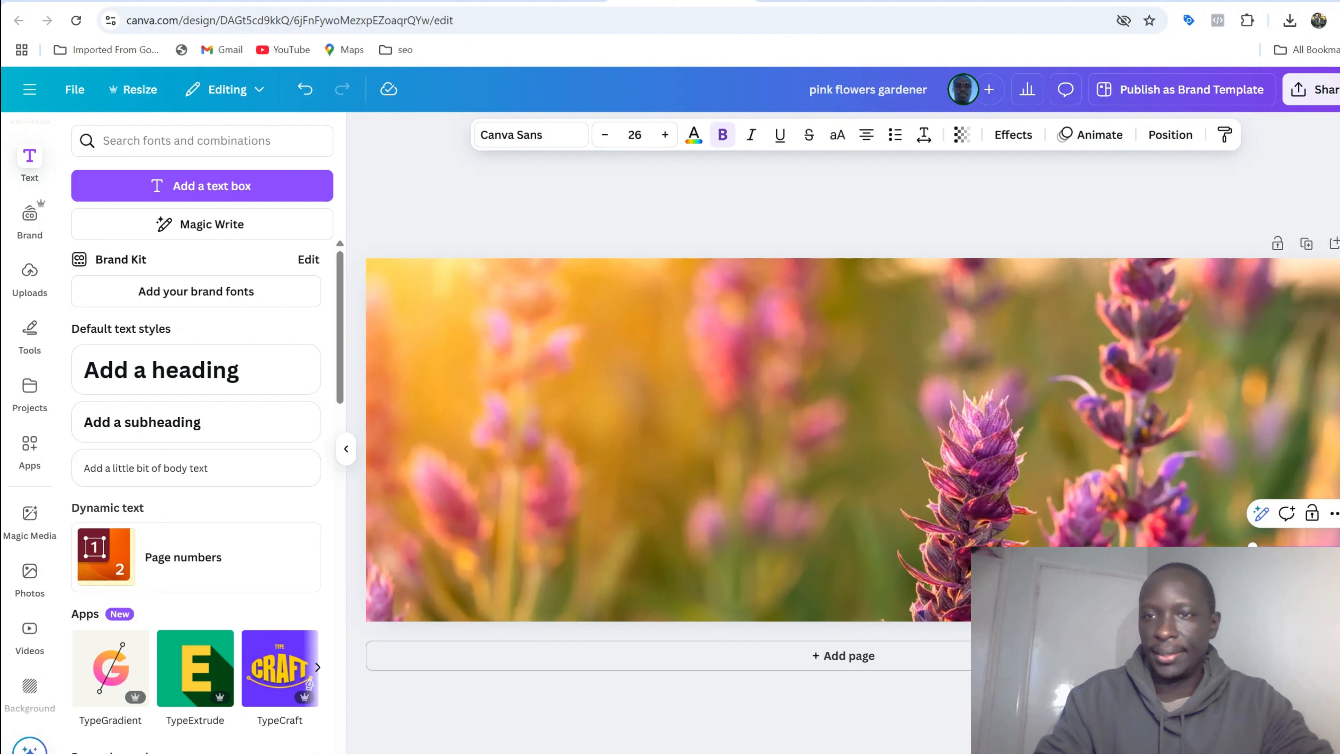
click(1221, 477)
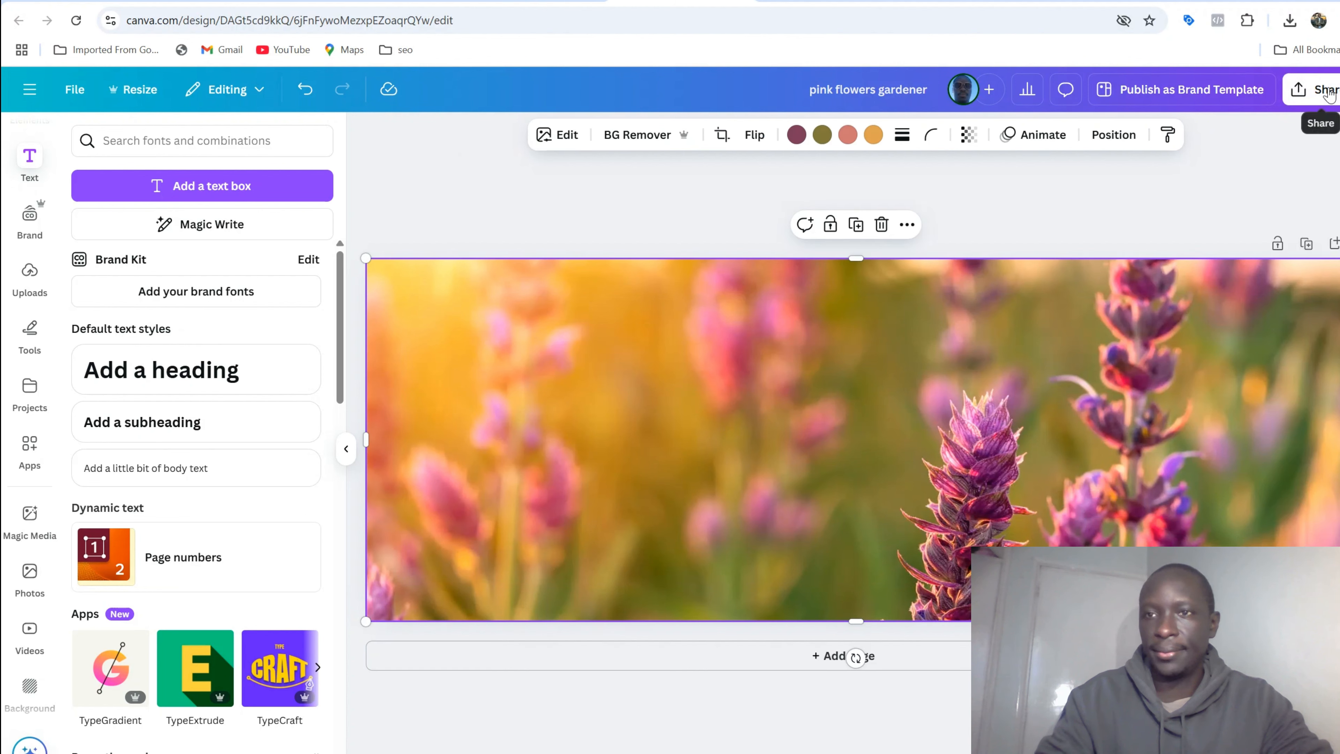
Download the finished cover design as an 851 × 315 px PNG
click(1316, 89)
click(1072, 423)
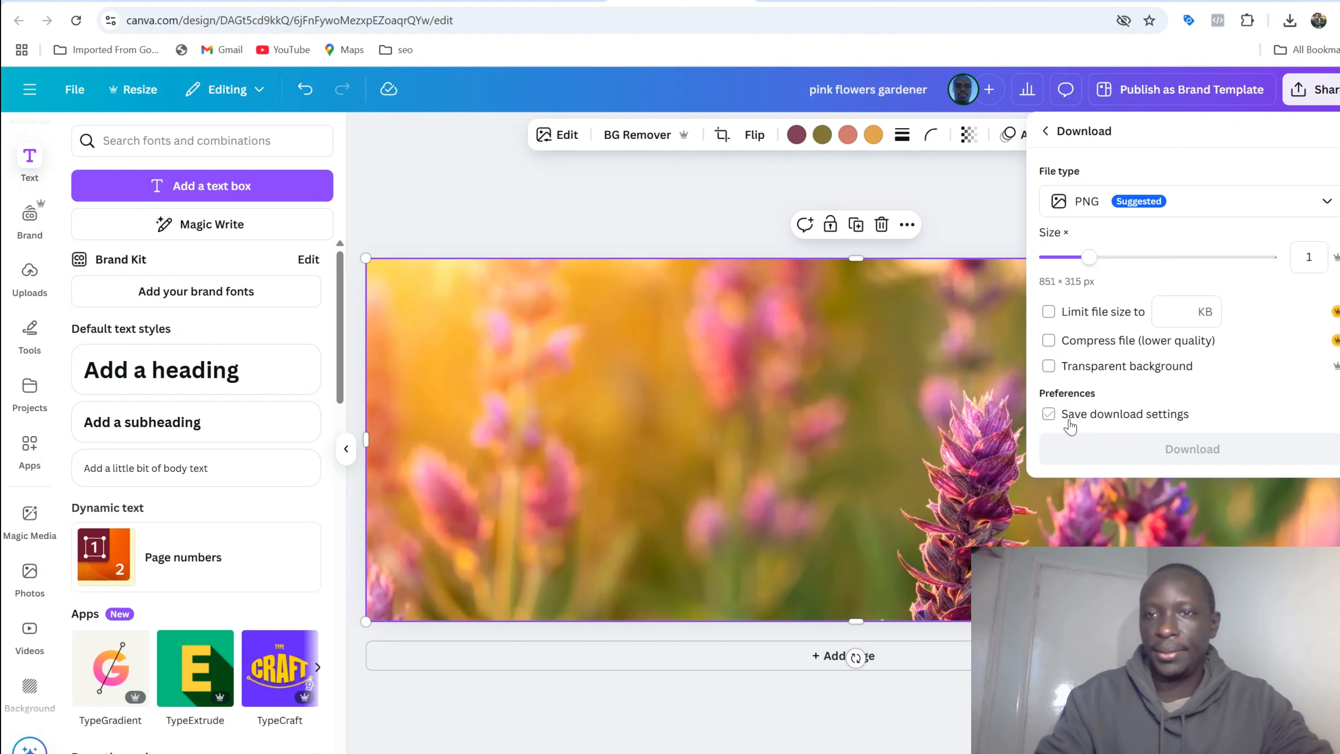
click(1132, 449)
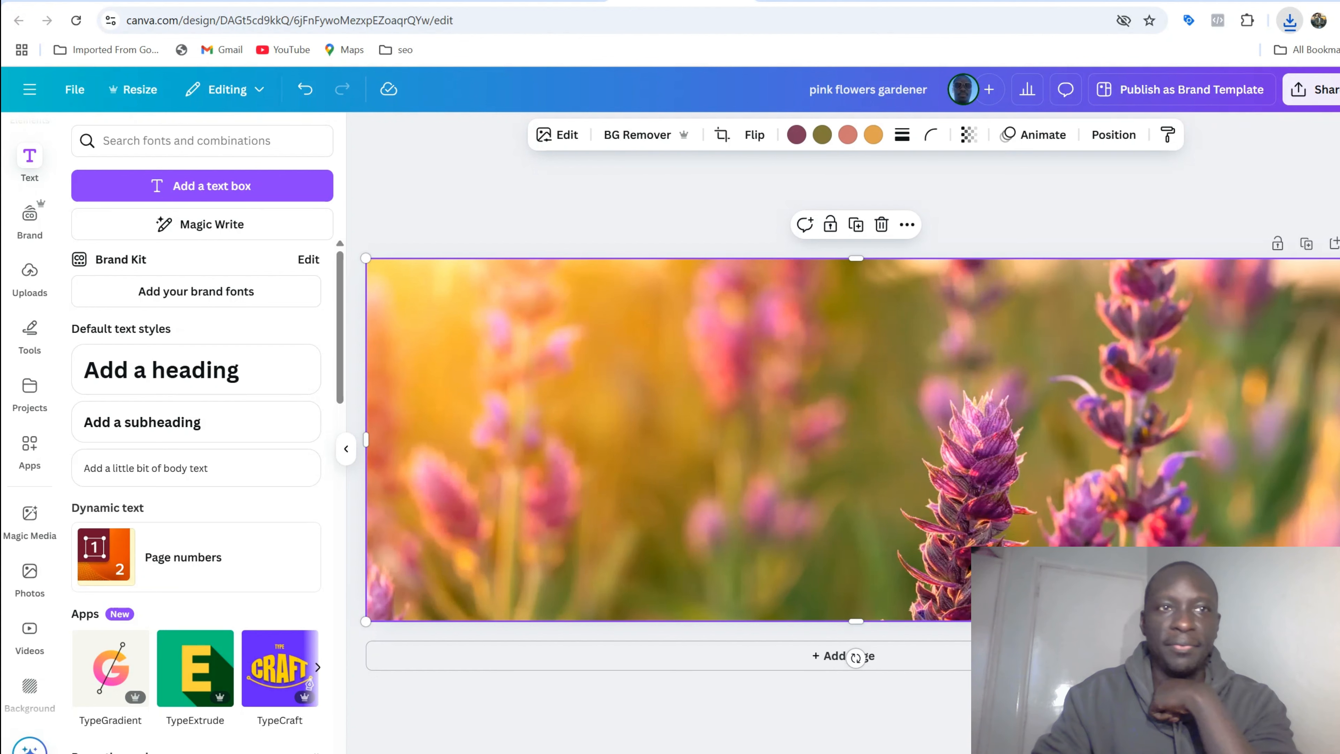
Switch back to the Facebook Page setup and add a Send message action button linked to the Page's Messenger
click(248, 1)
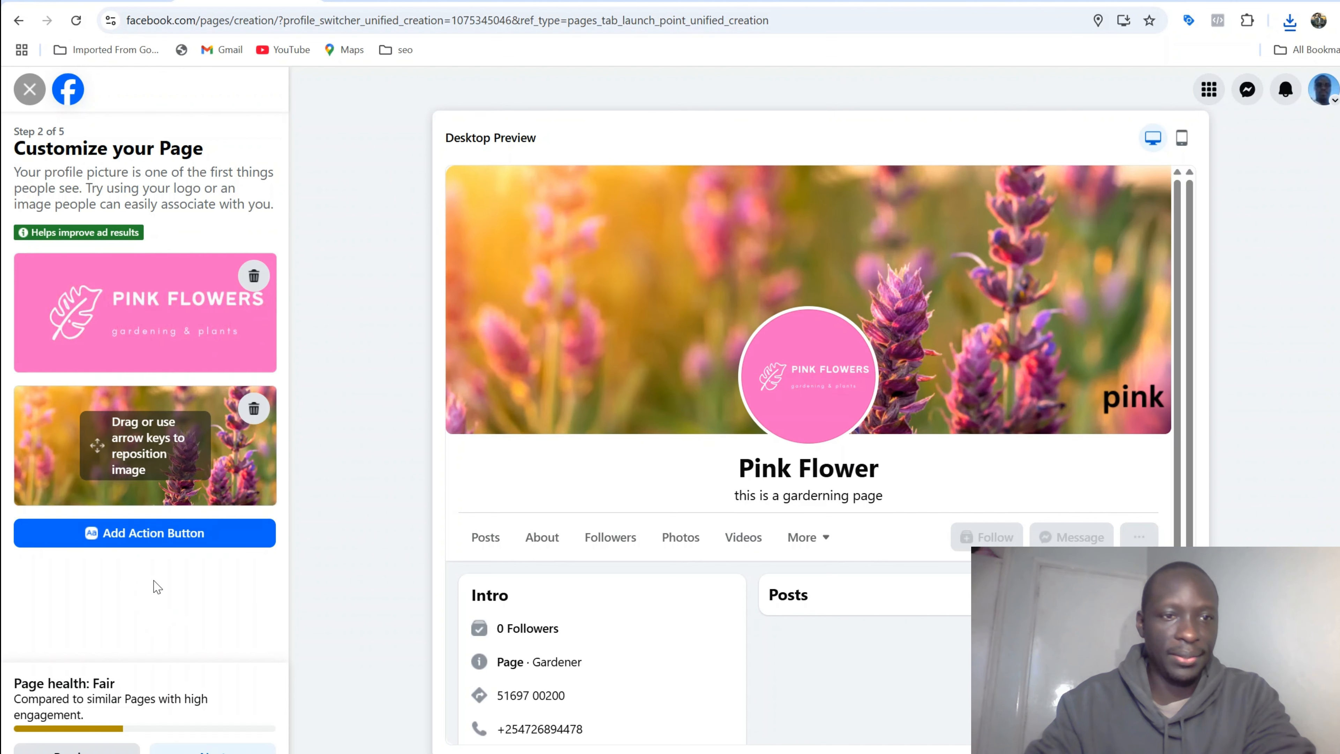
click(153, 533)
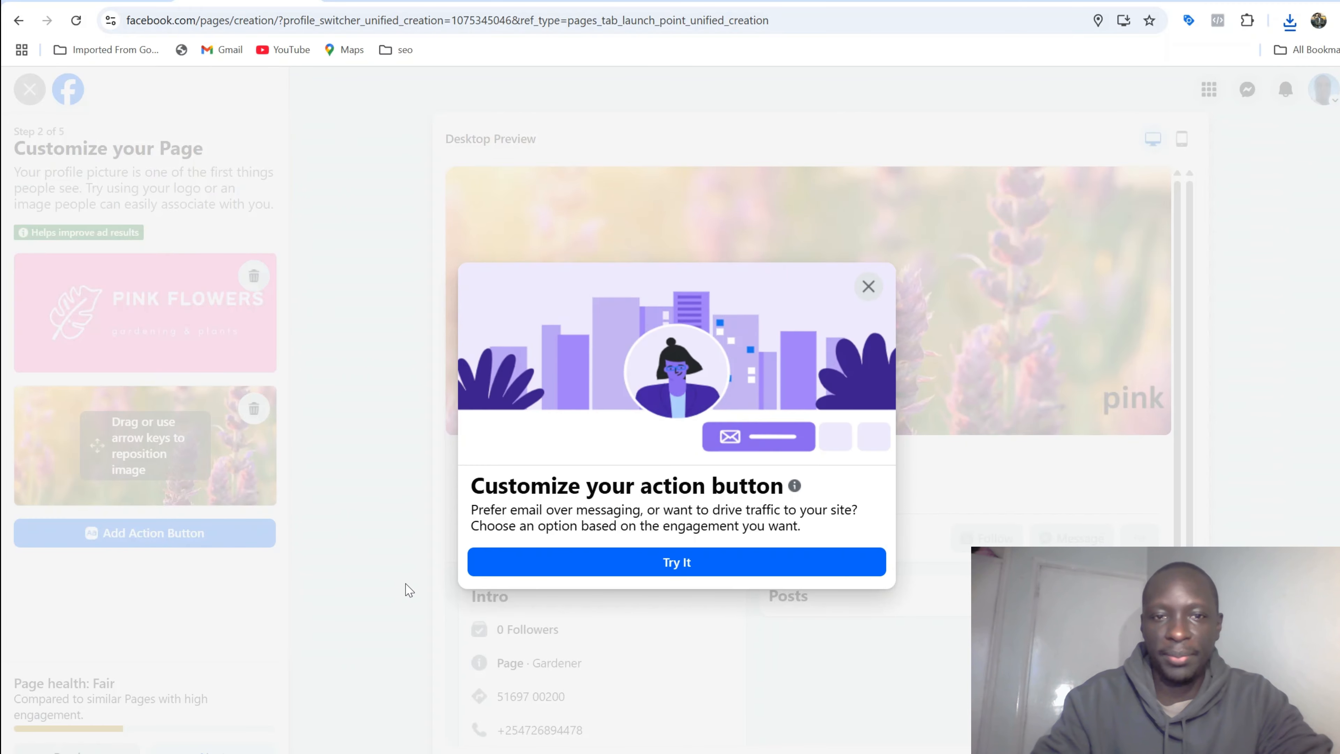
click(582, 563)
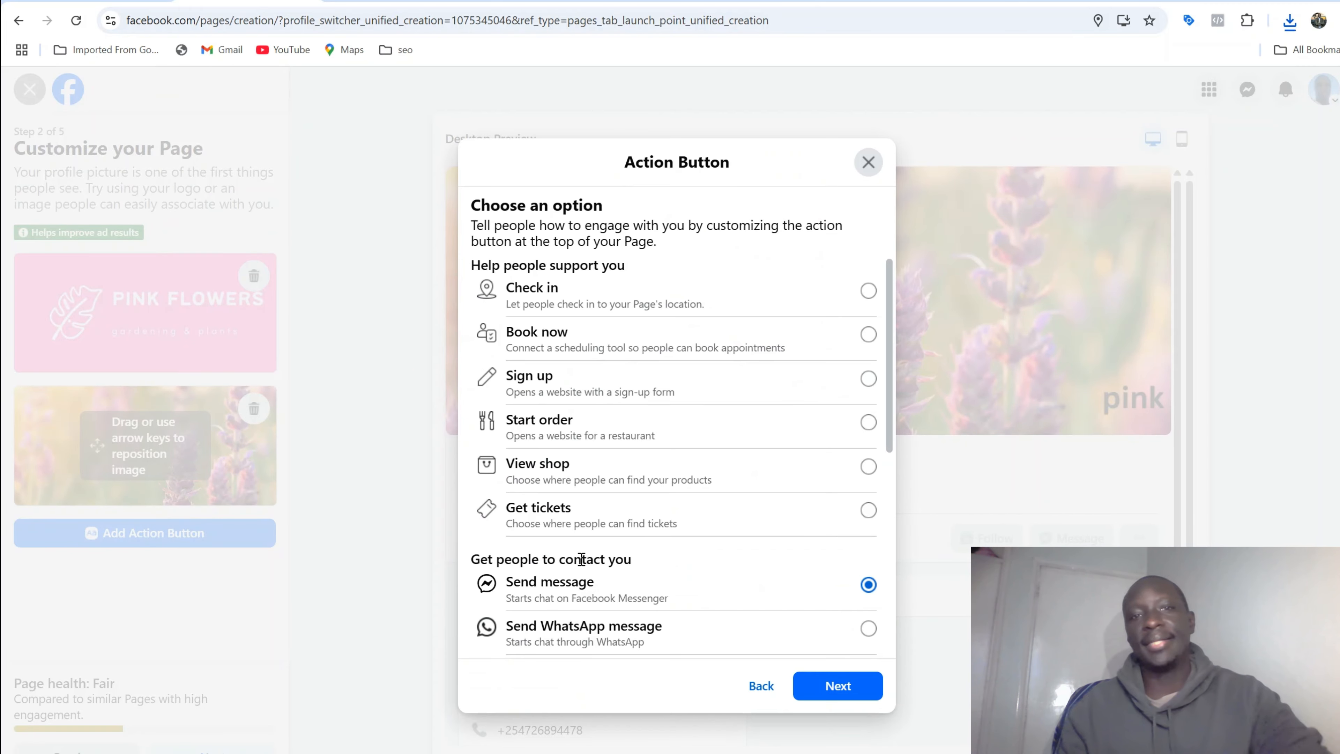
click(779, 337)
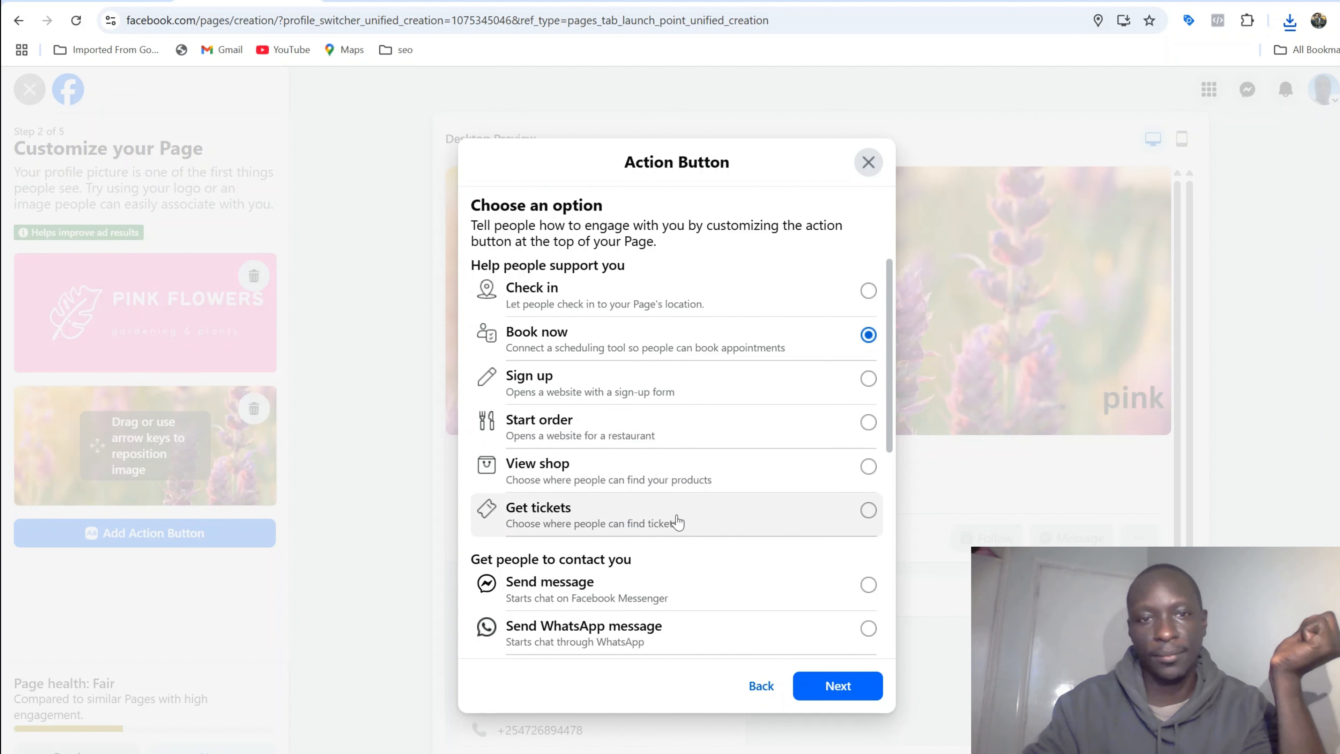
scroll(675, 517, down, 4)
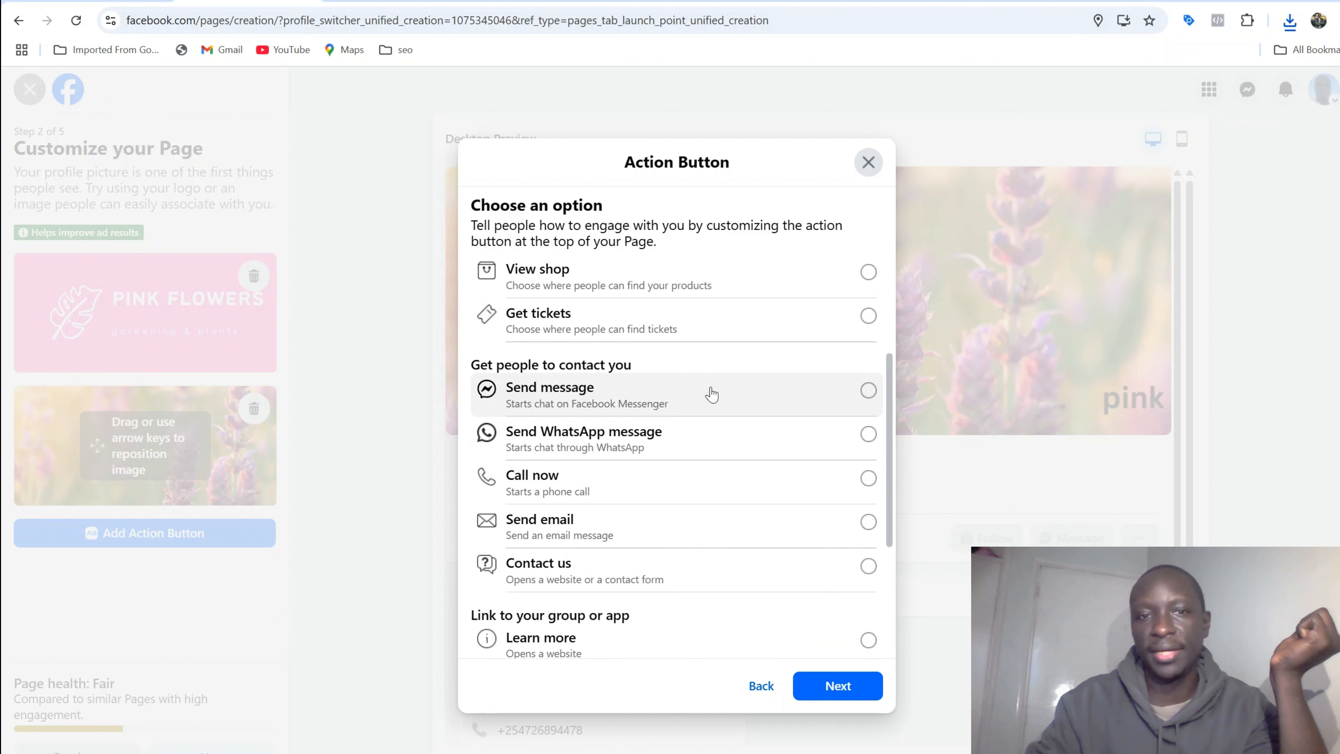
click(867, 390)
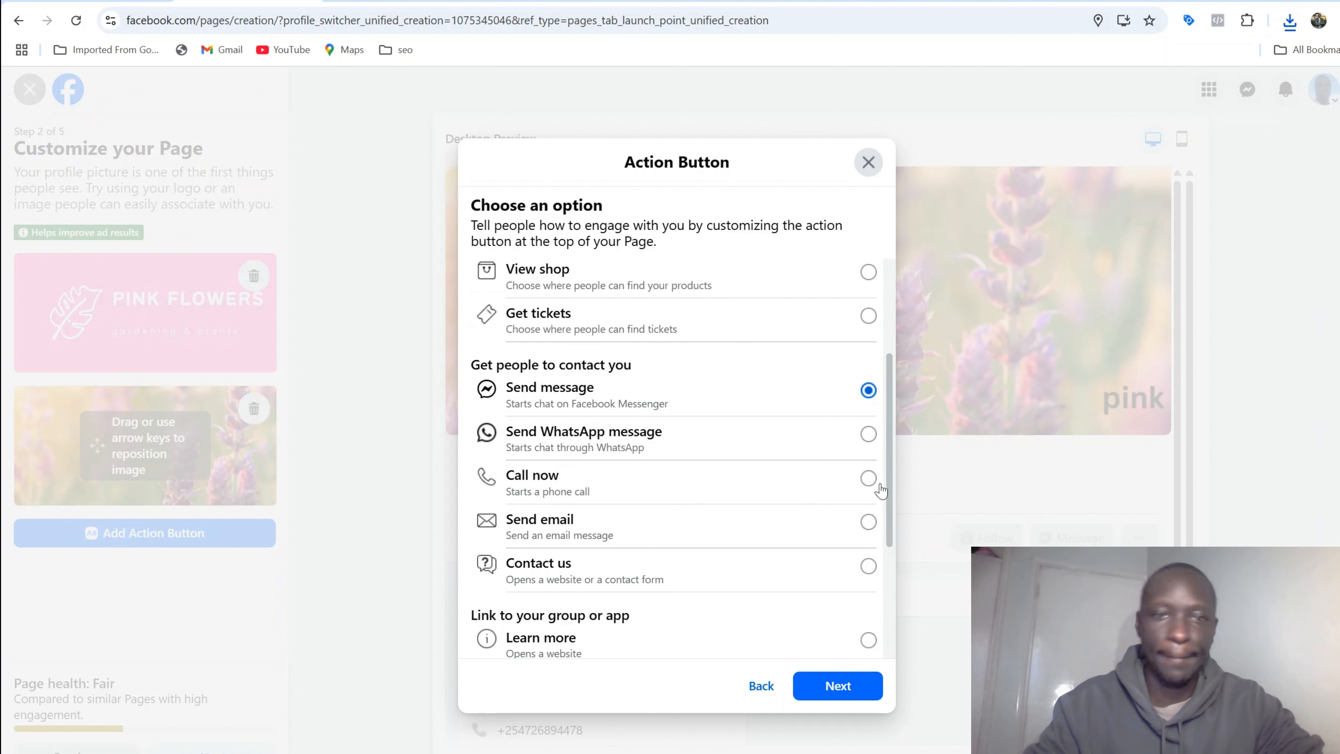
scroll(707, 522, down, 2)
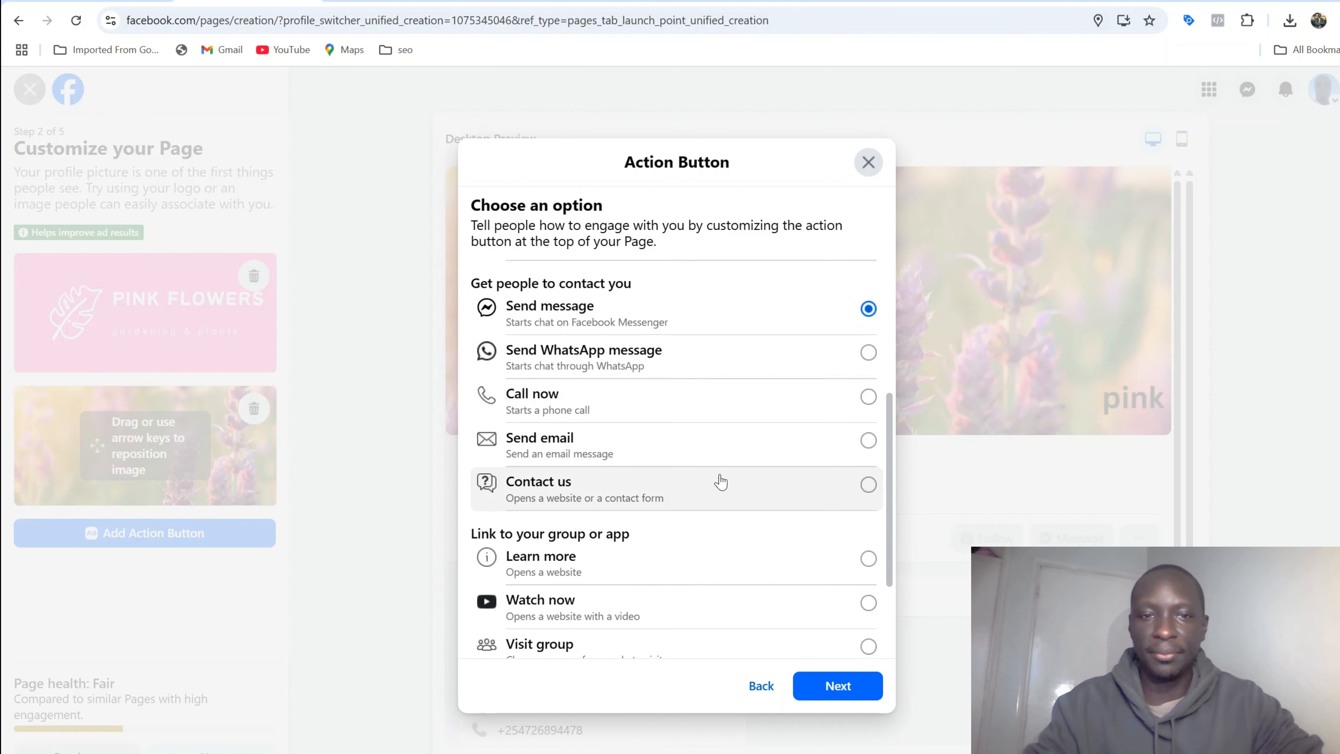
scroll(720, 481, down, 3)
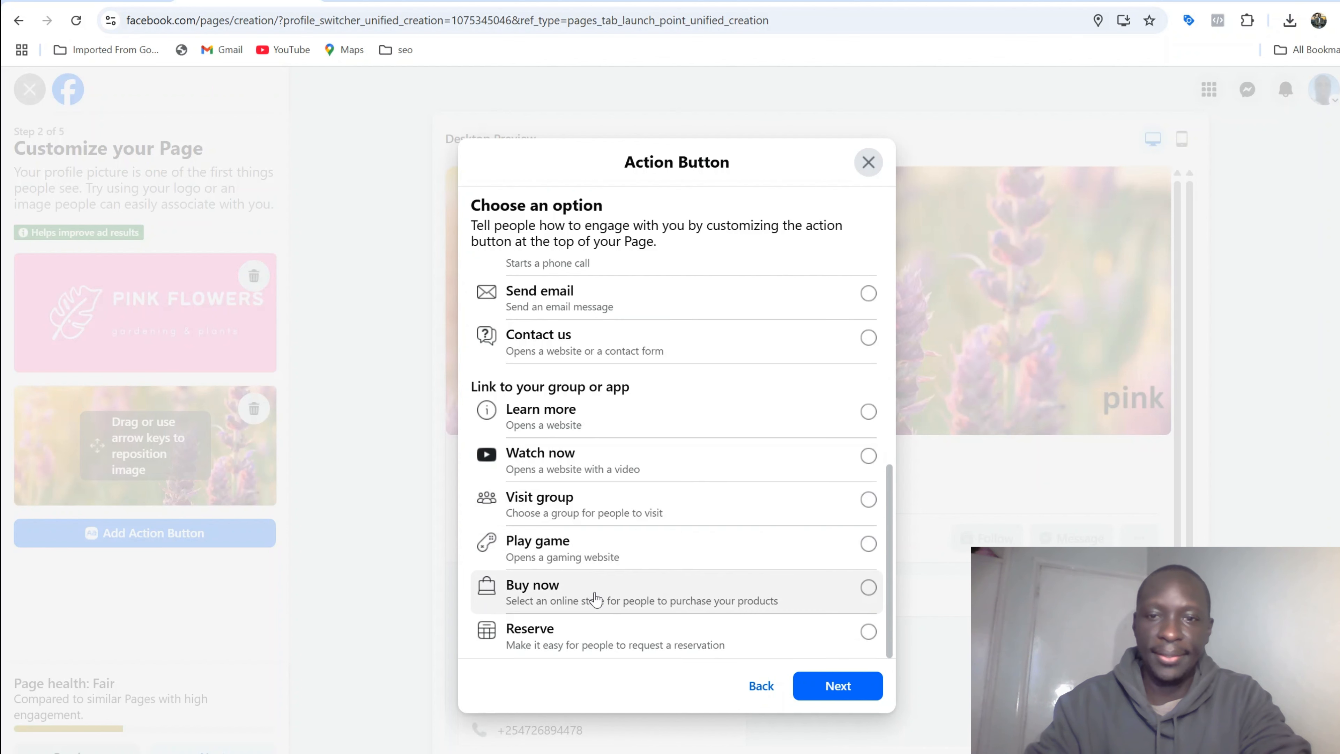
click(869, 696)
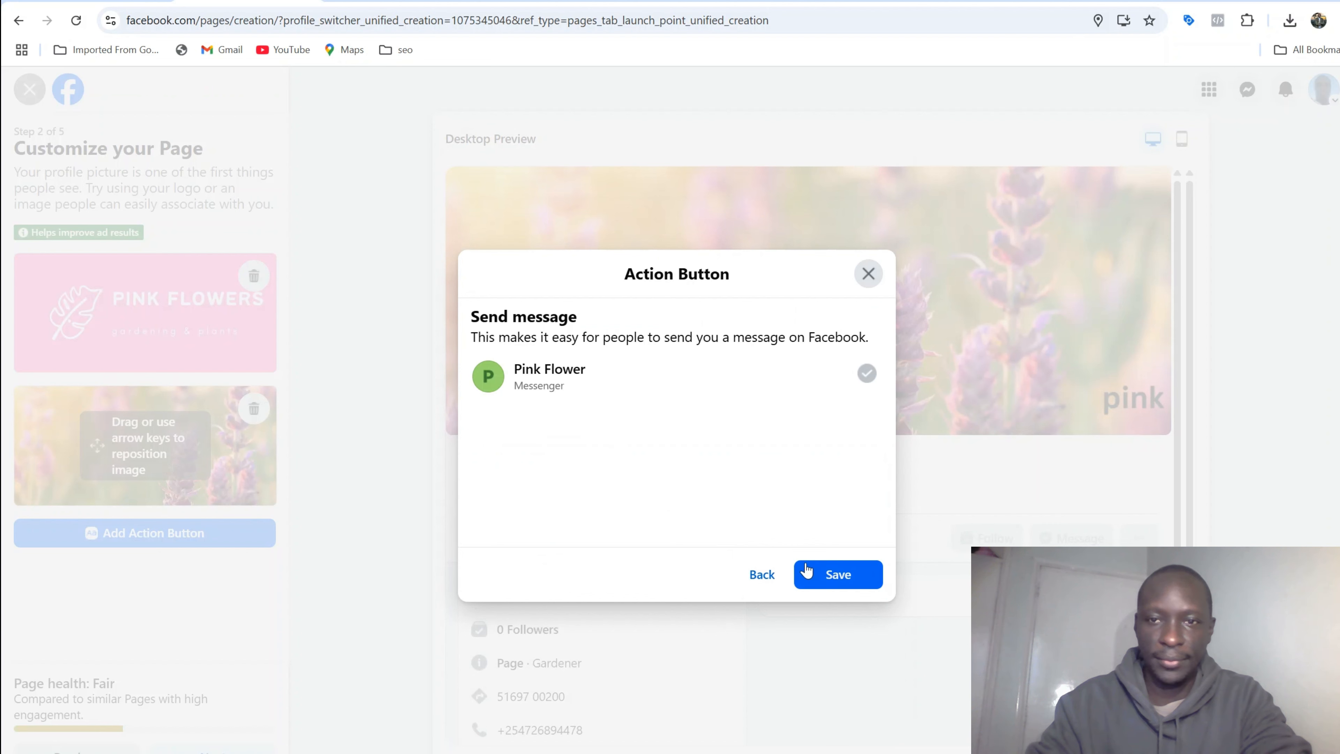
click(828, 582)
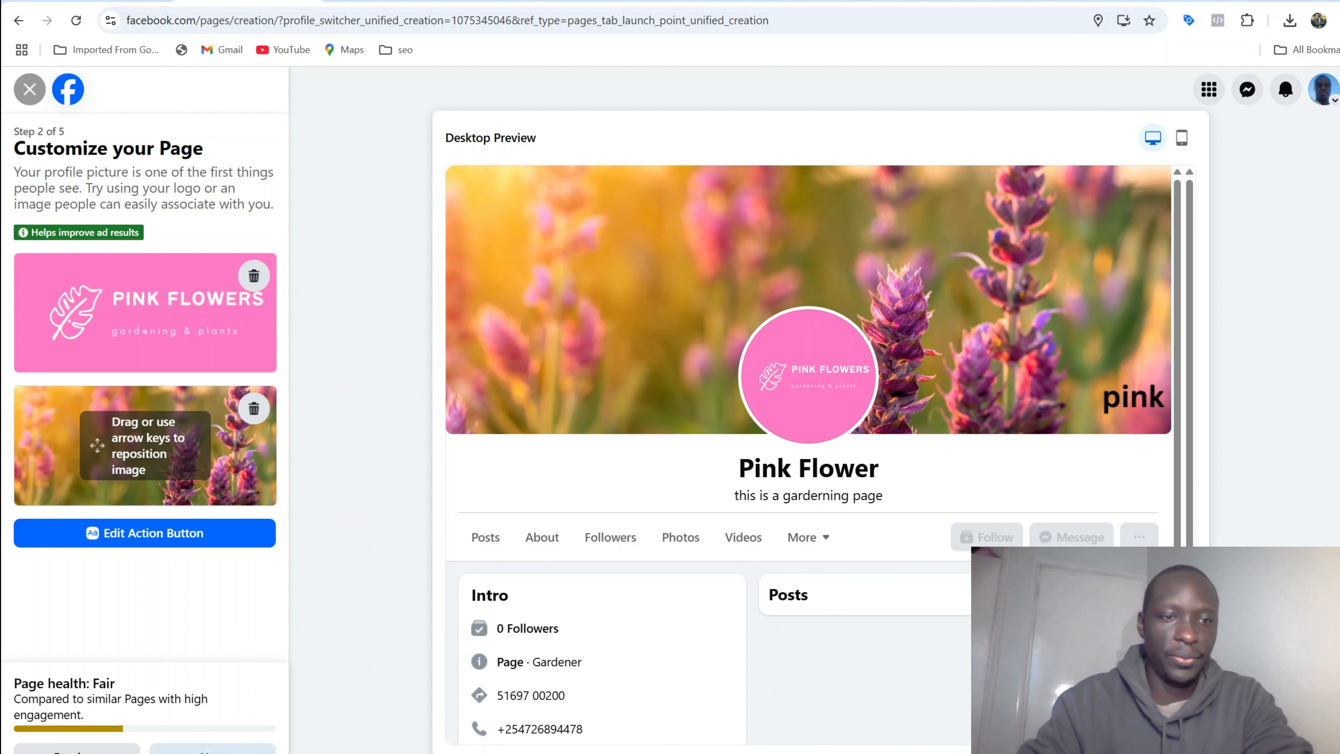
Skip connecting WhatsApp and inviting friends, keep the default notification options, and finish creating the Page
click(246, 746)
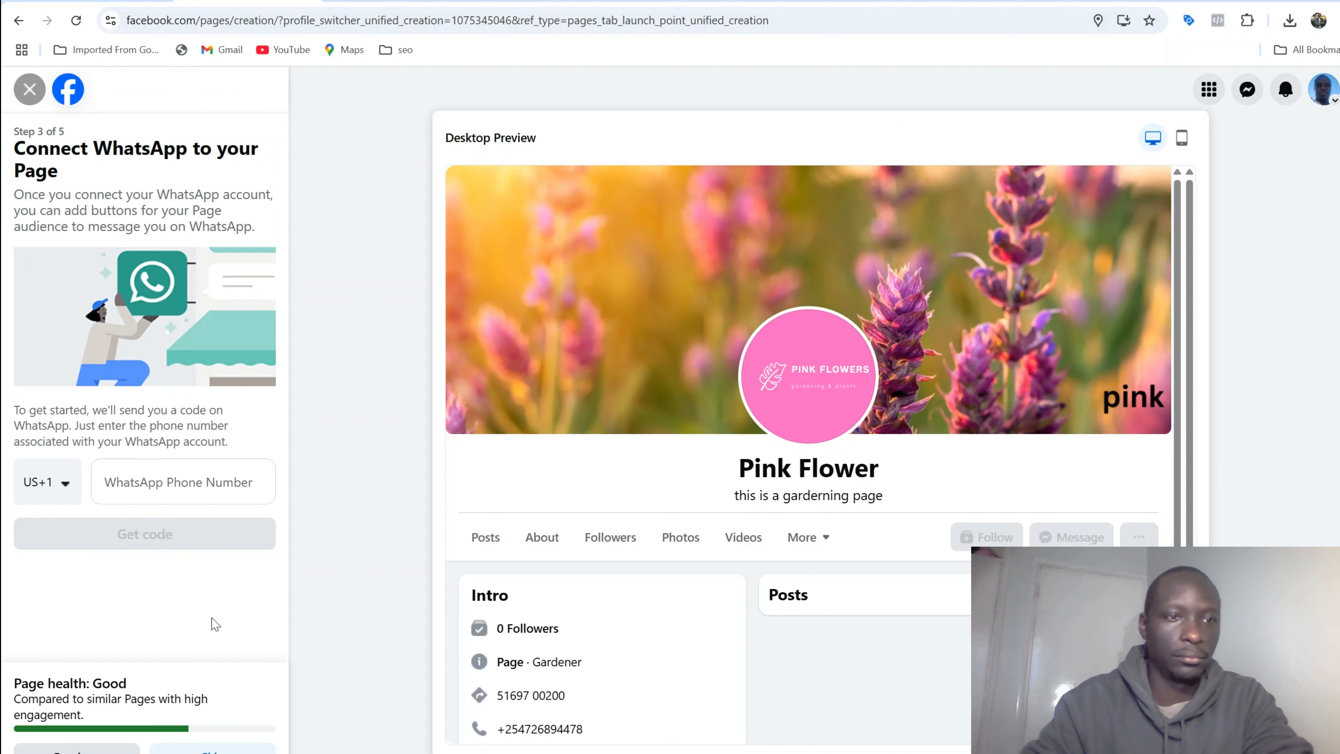
click(125, 499)
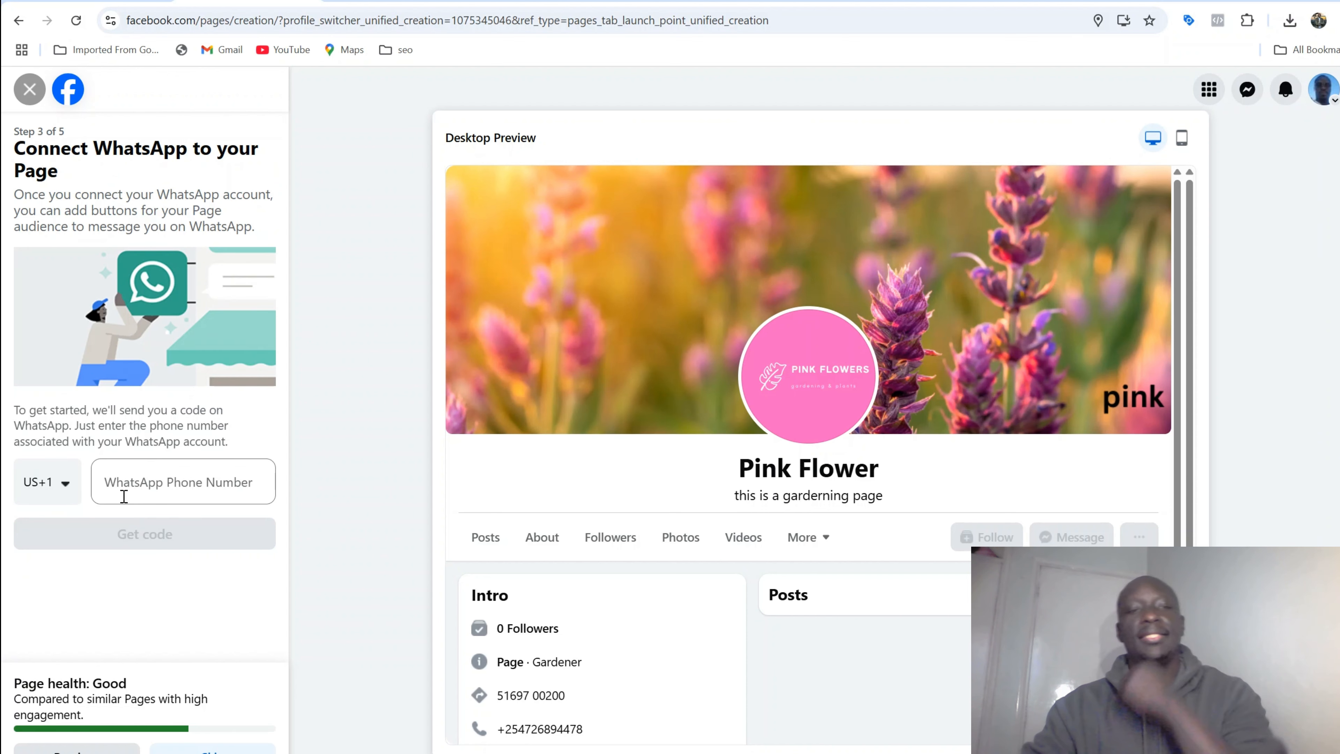
click(134, 479)
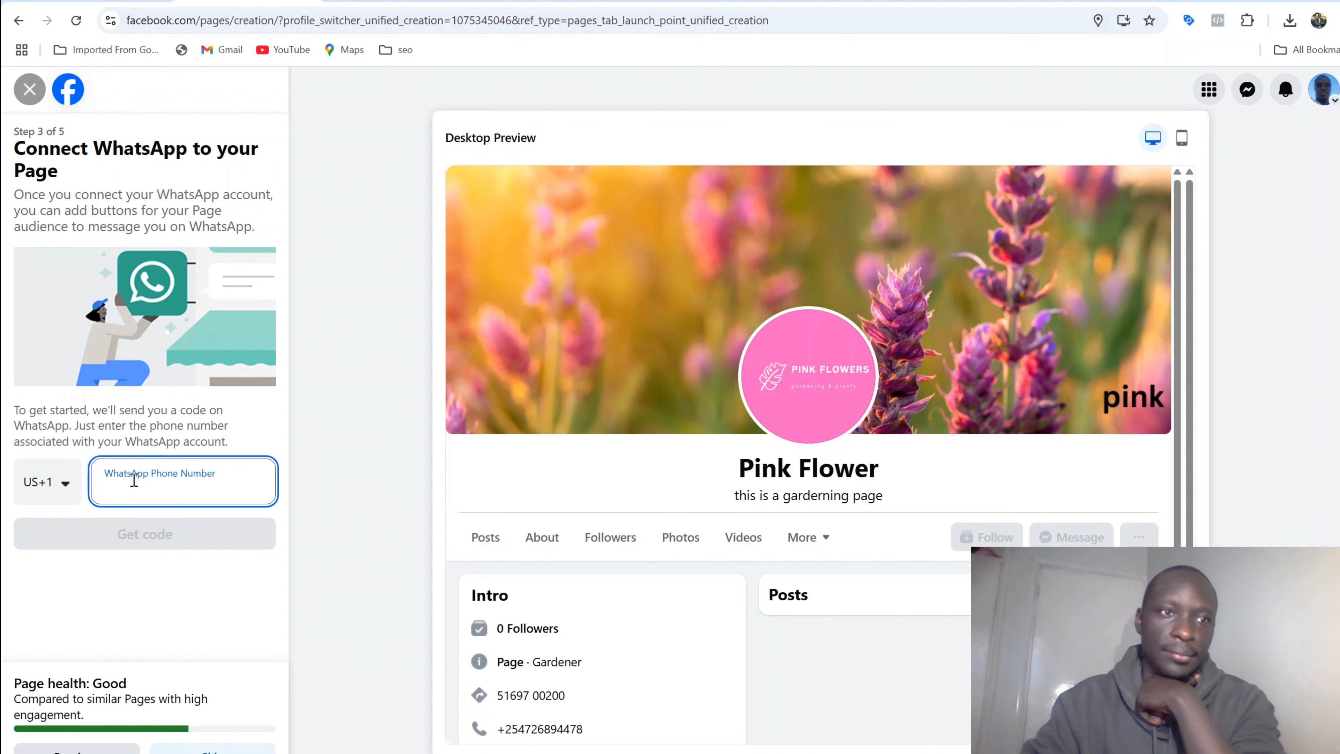
click(126, 603)
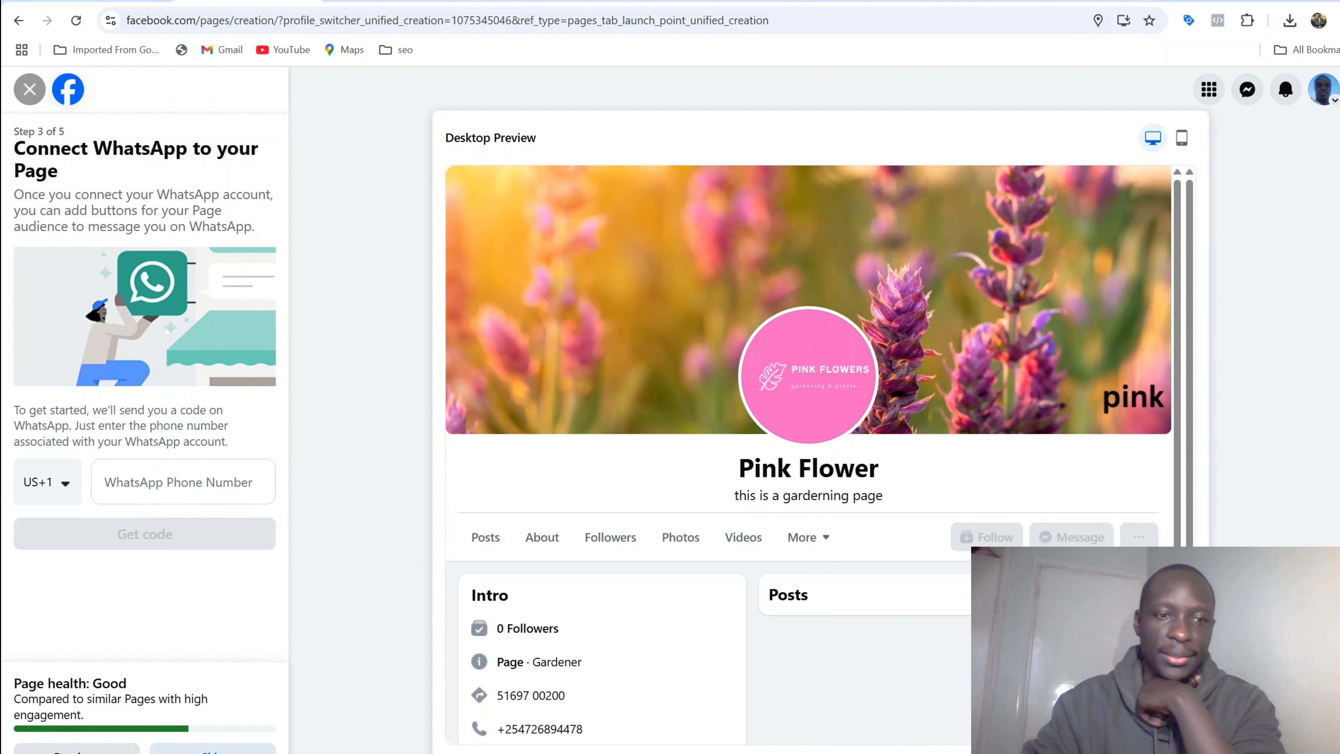
click(211, 748)
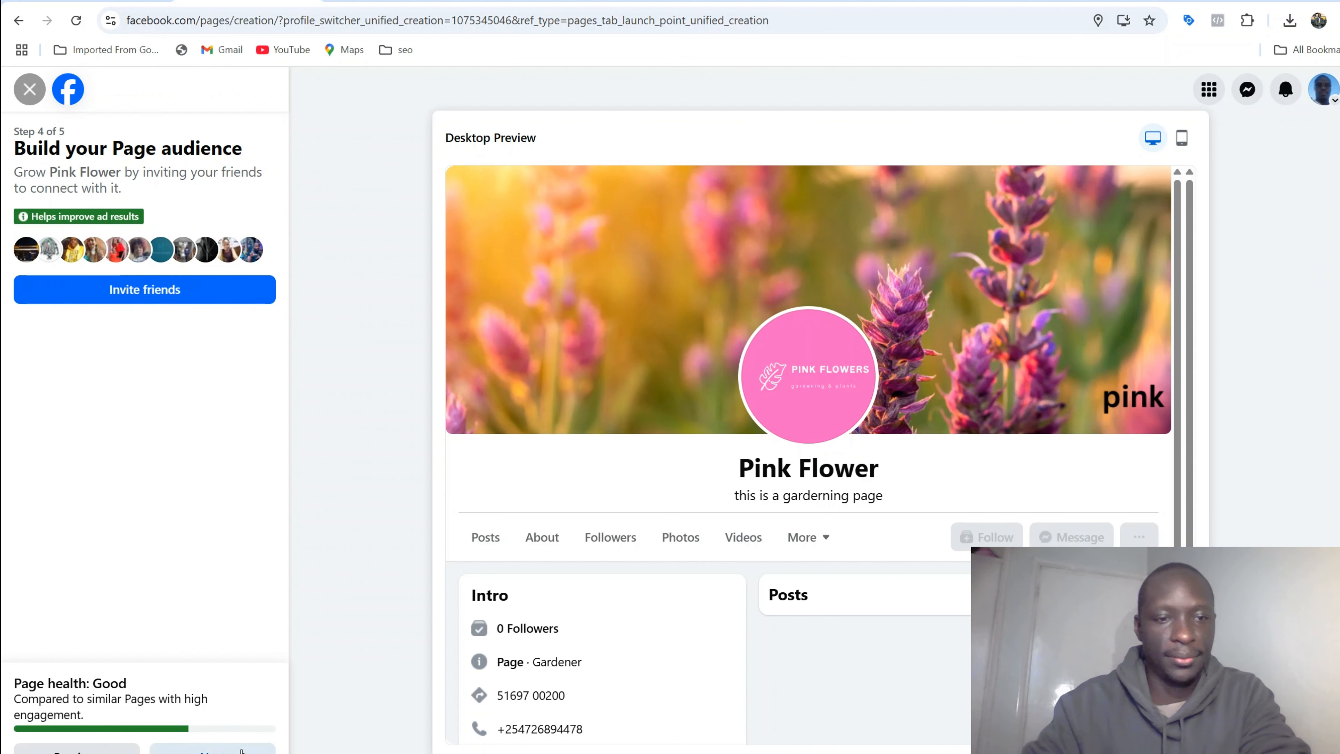
click(213, 748)
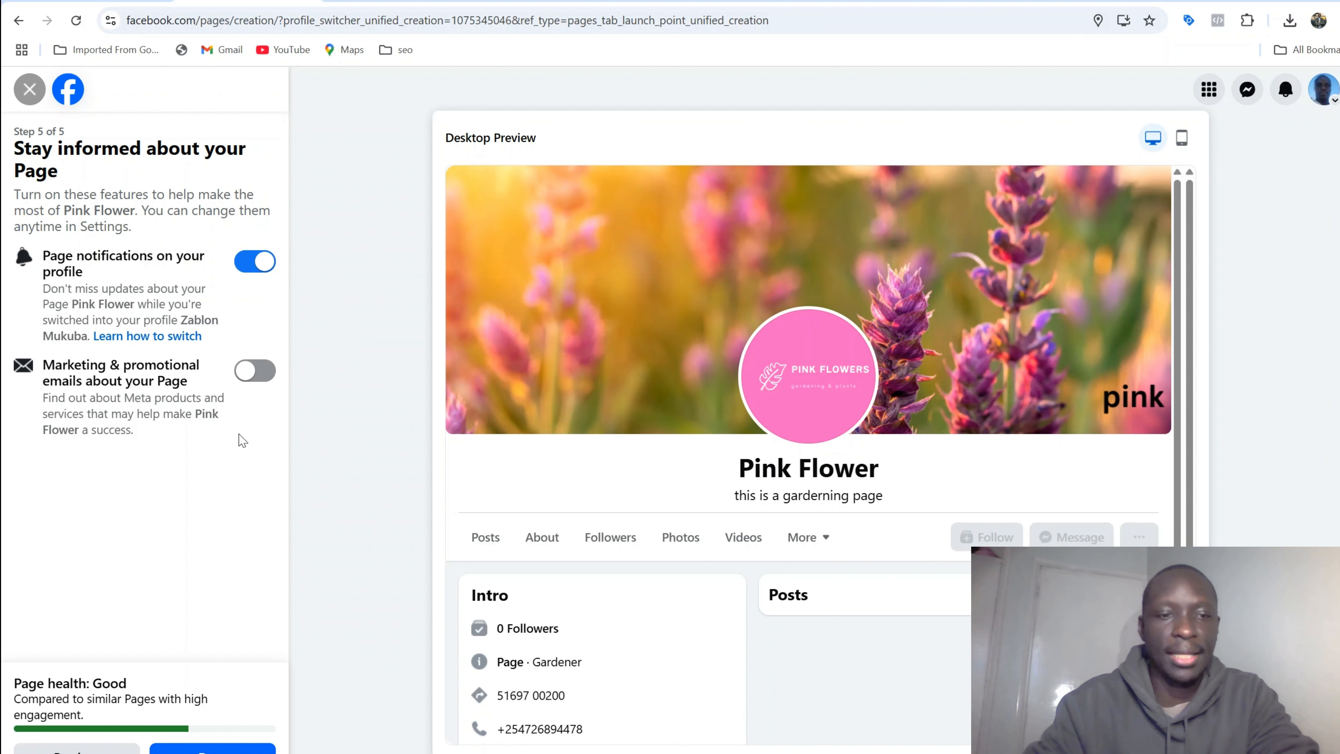
click(244, 749)
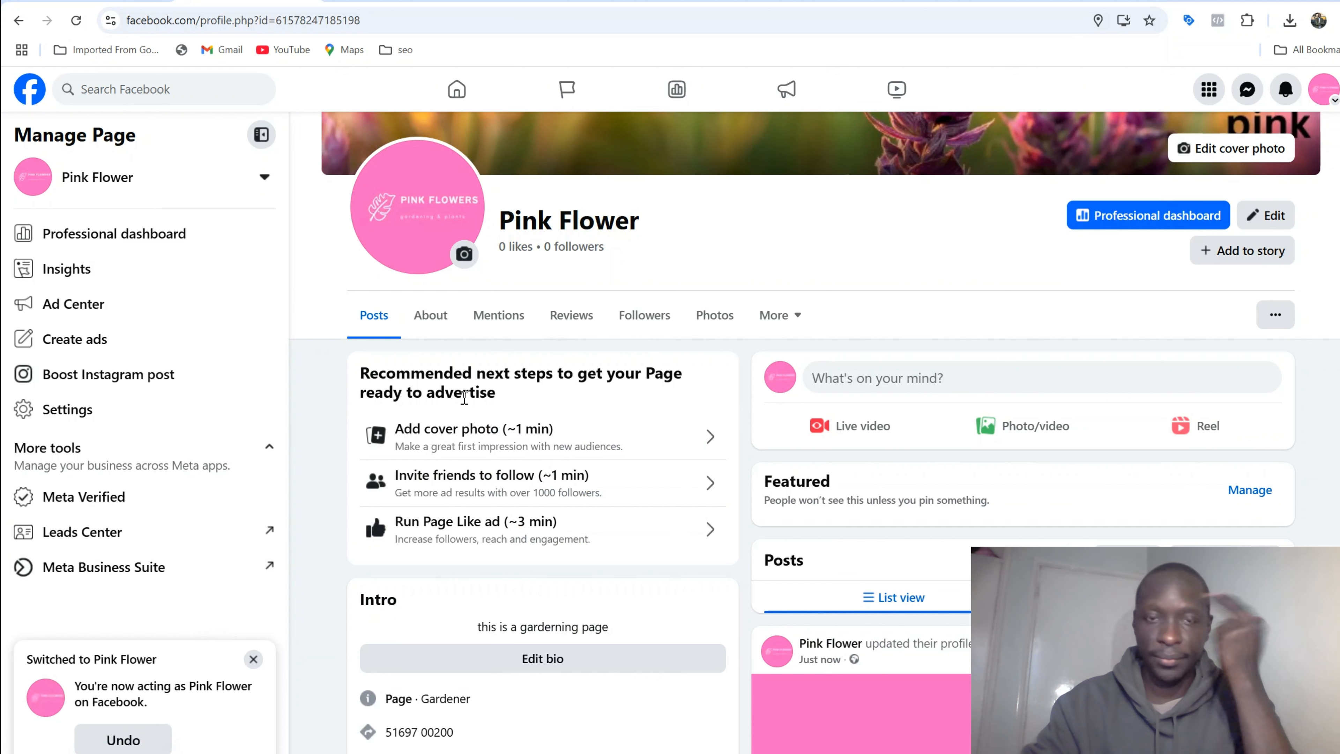
Look over the new Page's intro details, photos and posts
scroll(464, 396, down, 5)
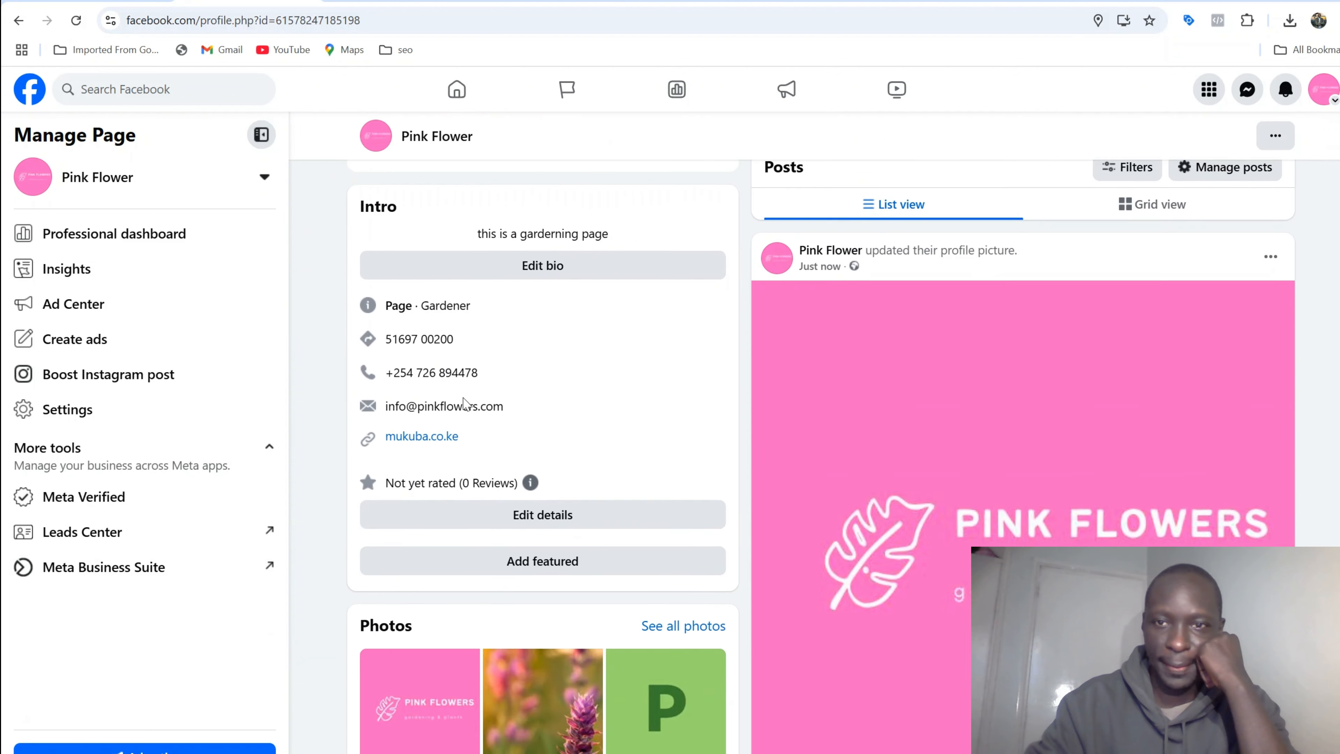
scroll(466, 404, up, 3)
scroll(465, 404, down, 6)
scroll(465, 404, up, 5)
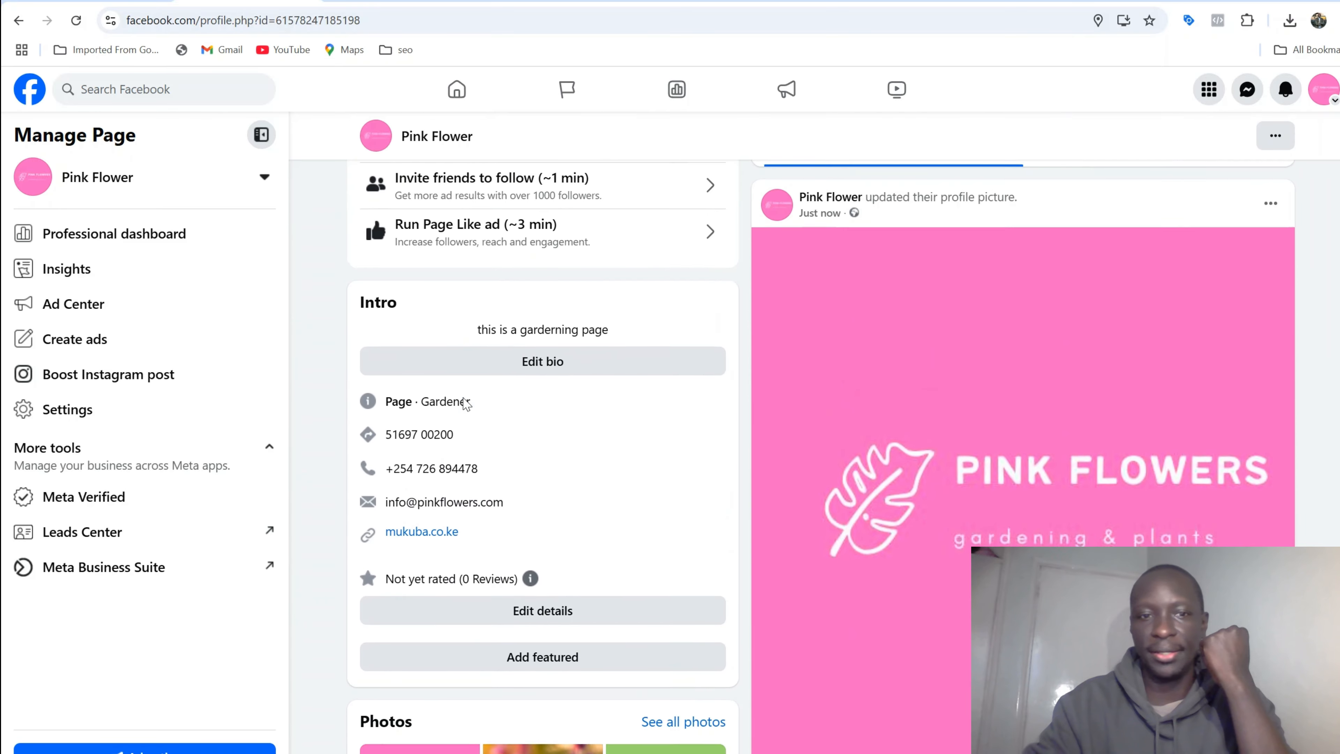
scroll(465, 404, down, 5)
scroll(465, 404, up, 5)
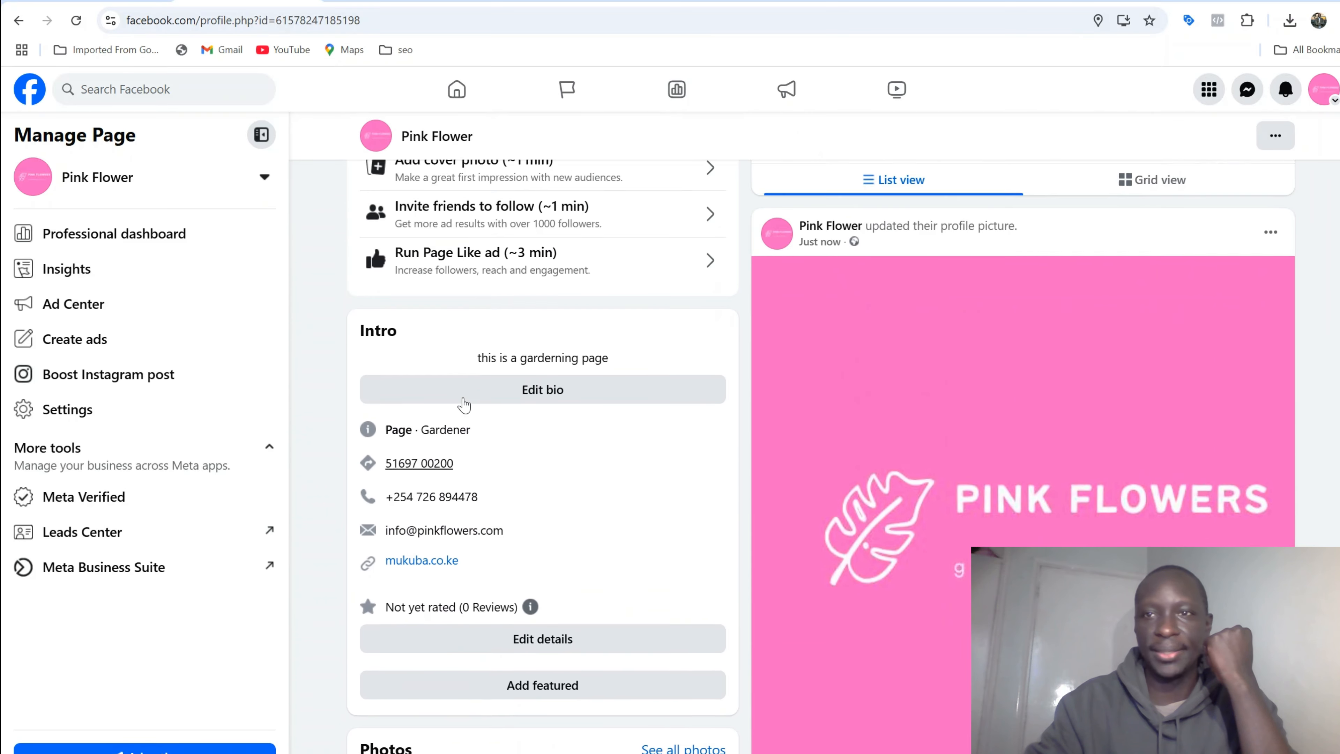
scroll(465, 403, up, 5)
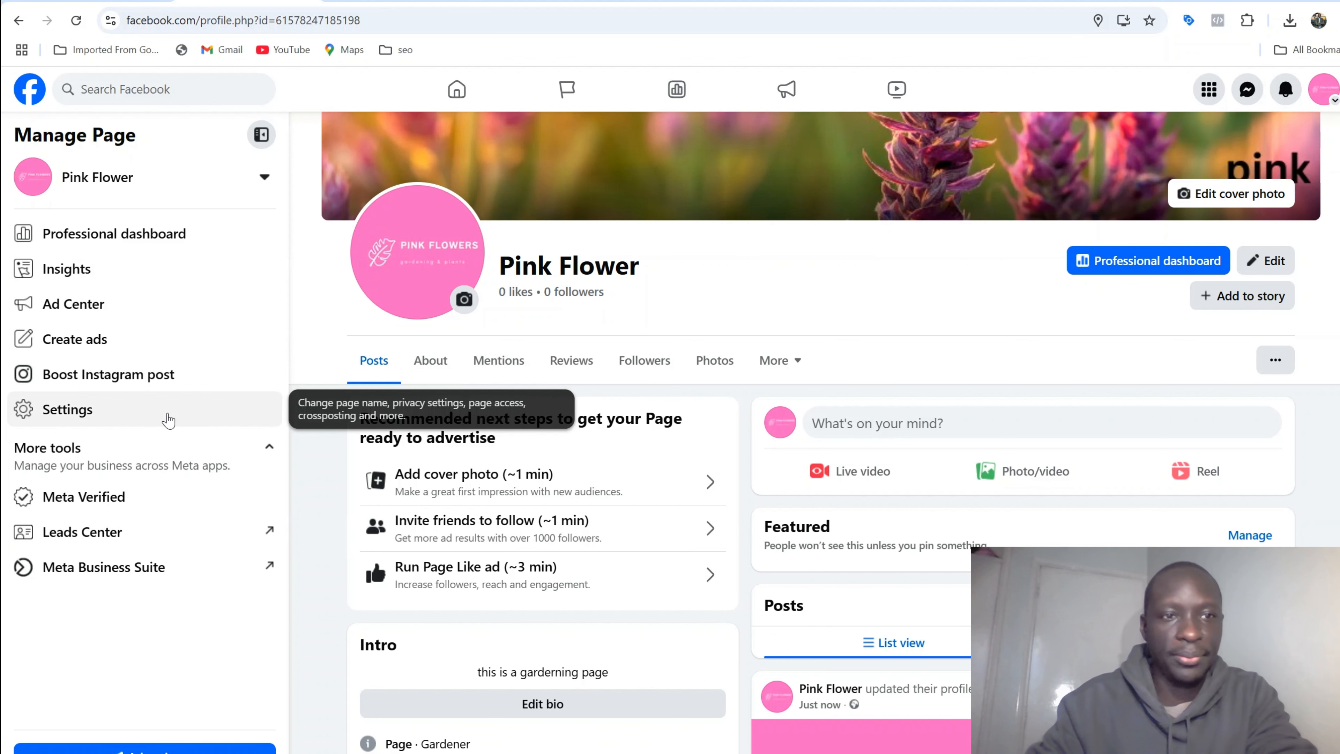
Open the Page details from the Page's settings to reach its contact and basic info
click(168, 421)
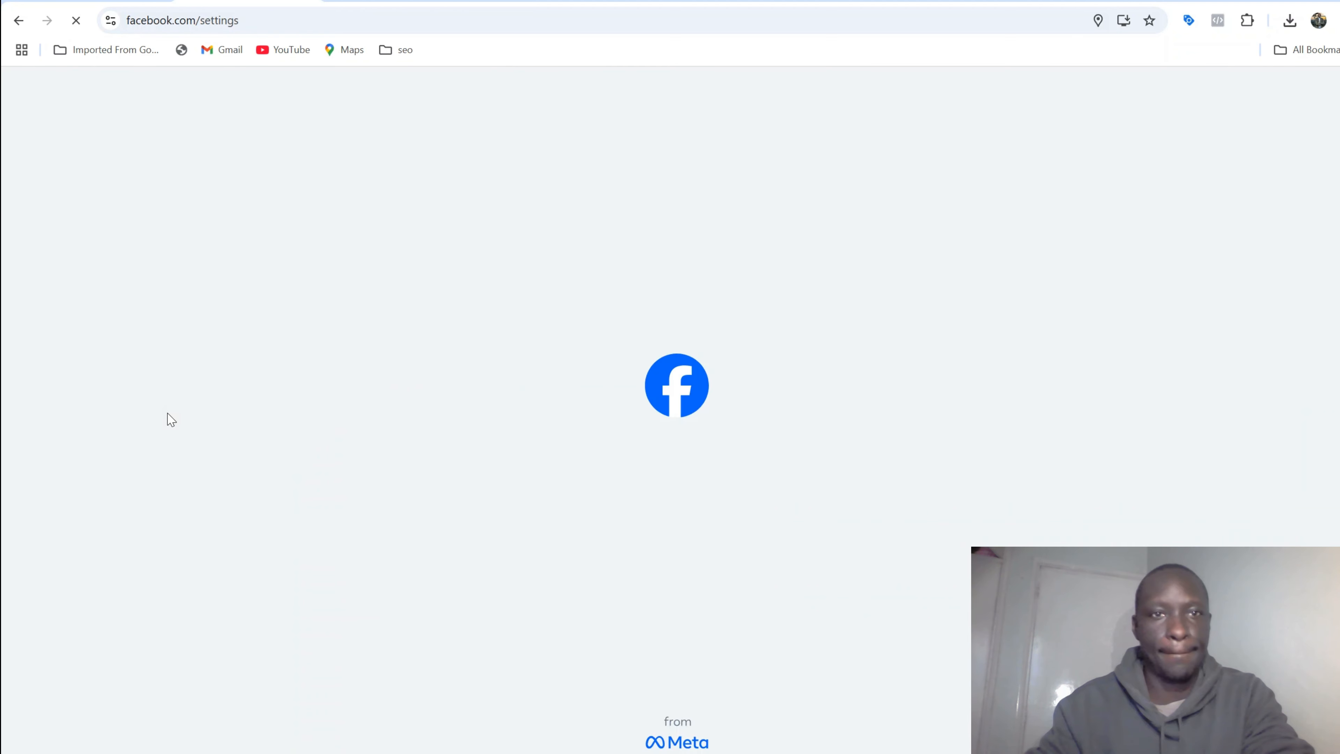
scroll(199, 387, down, 1)
scroll(198, 385, up, 1)
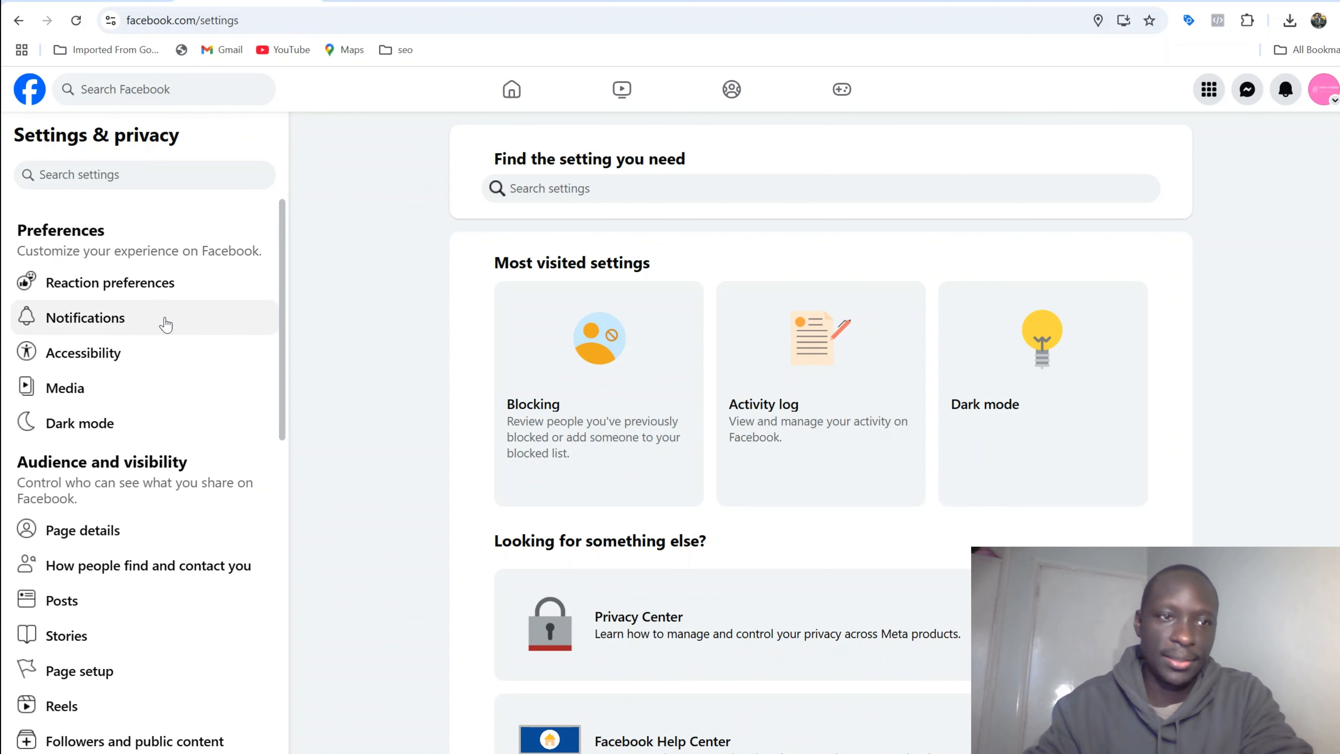
scroll(158, 351, down, 1)
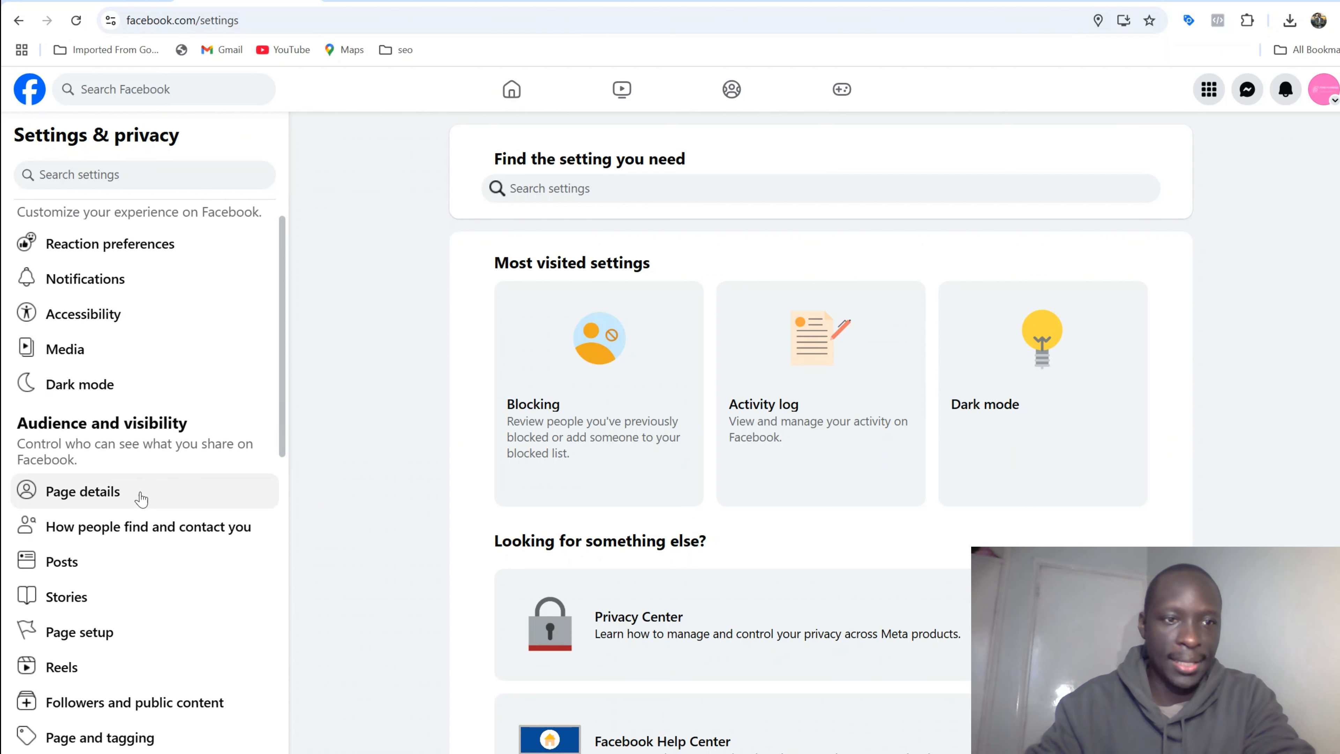
click(142, 498)
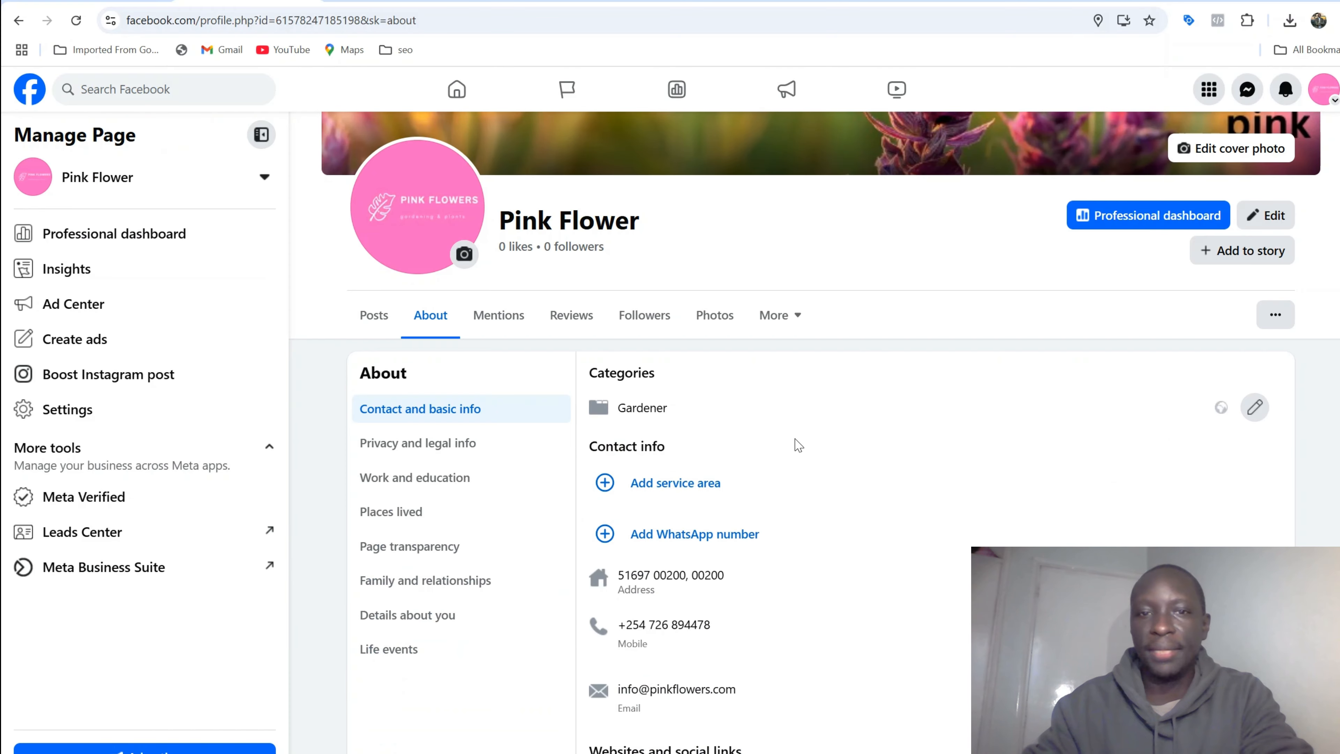
Add Nairobi, Kenya as a service area in the Page's contact info
click(692, 484)
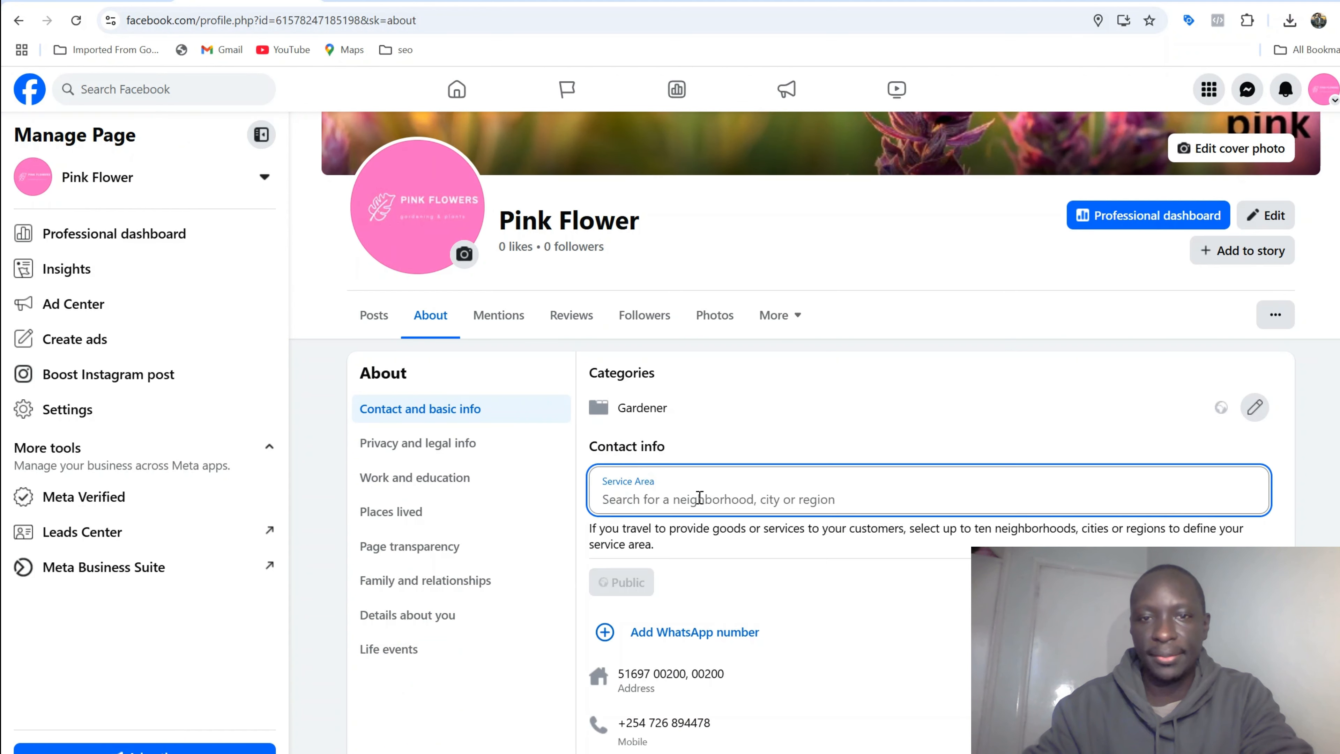
text(nairobi)
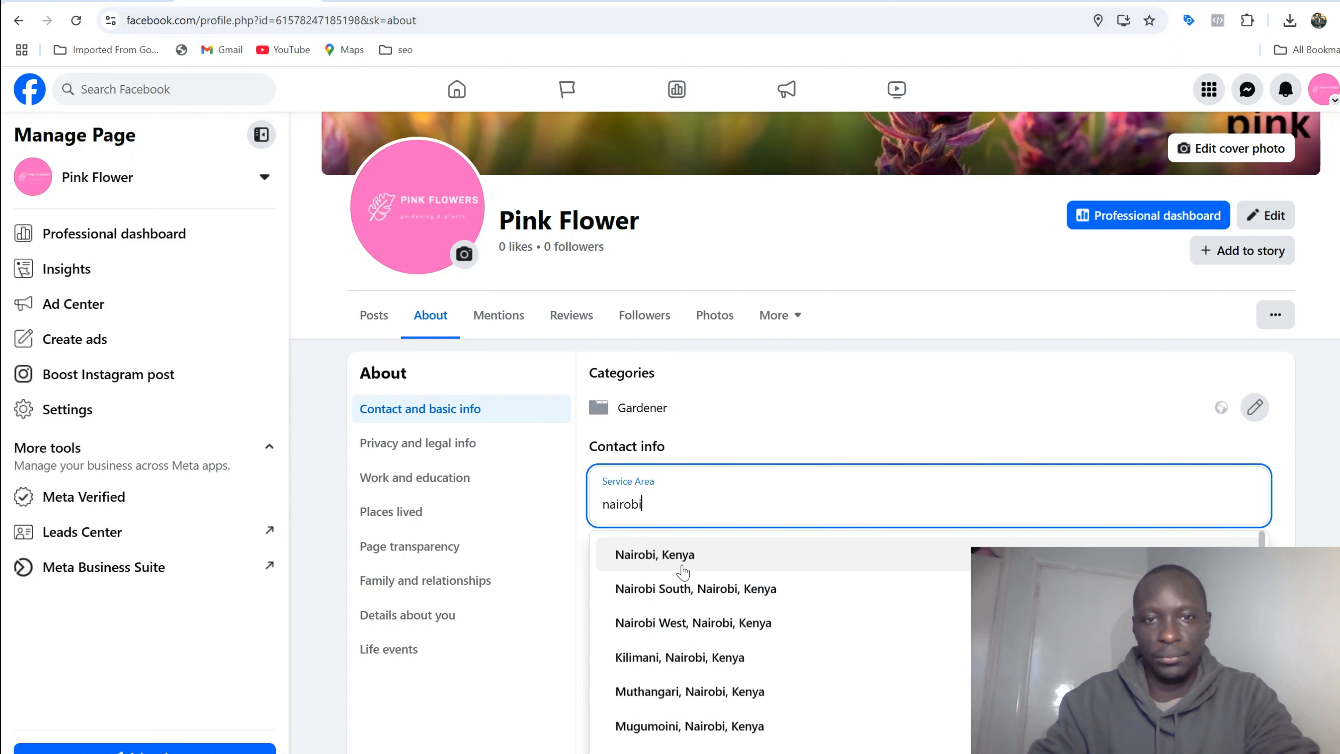
click(679, 558)
Add an Instagram social link with the username "pinkflowers" and save it
scroll(892, 619, down, 2)
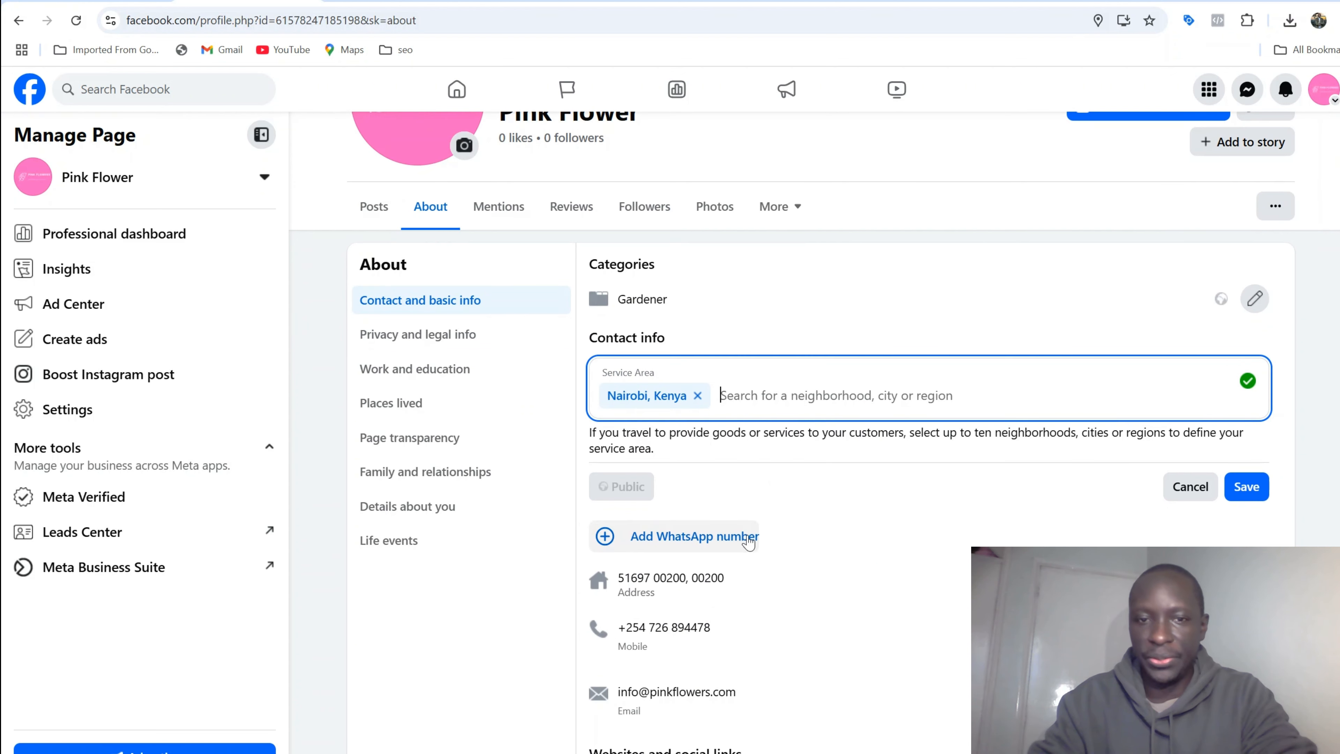
scroll(779, 592, down, 3)
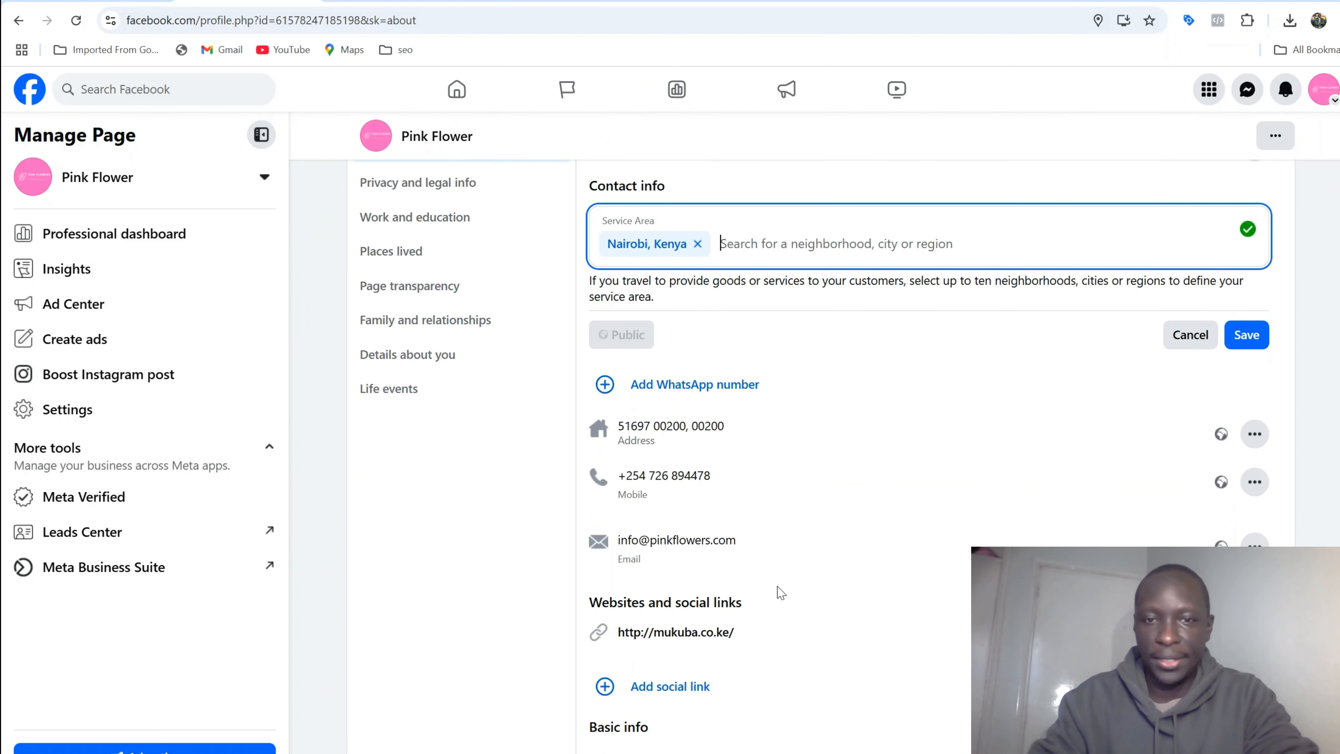
scroll(739, 596, down, 3)
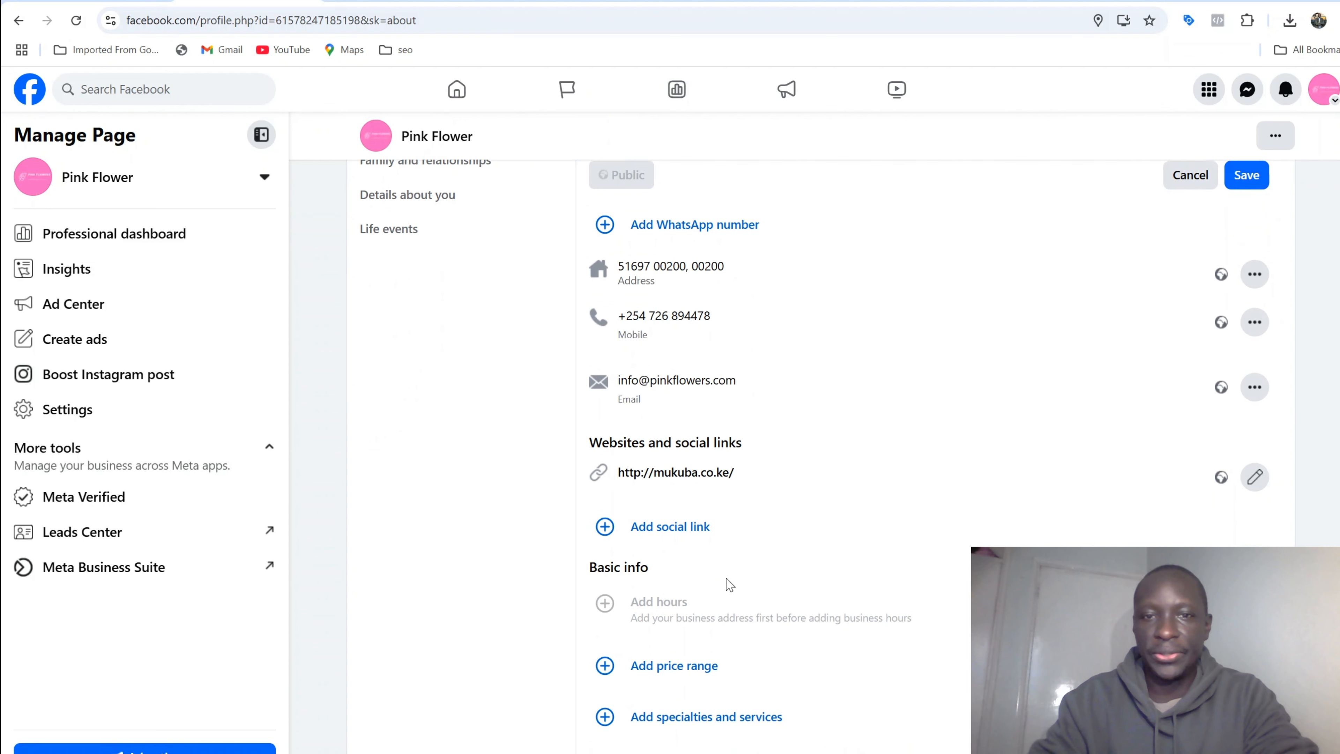
click(681, 528)
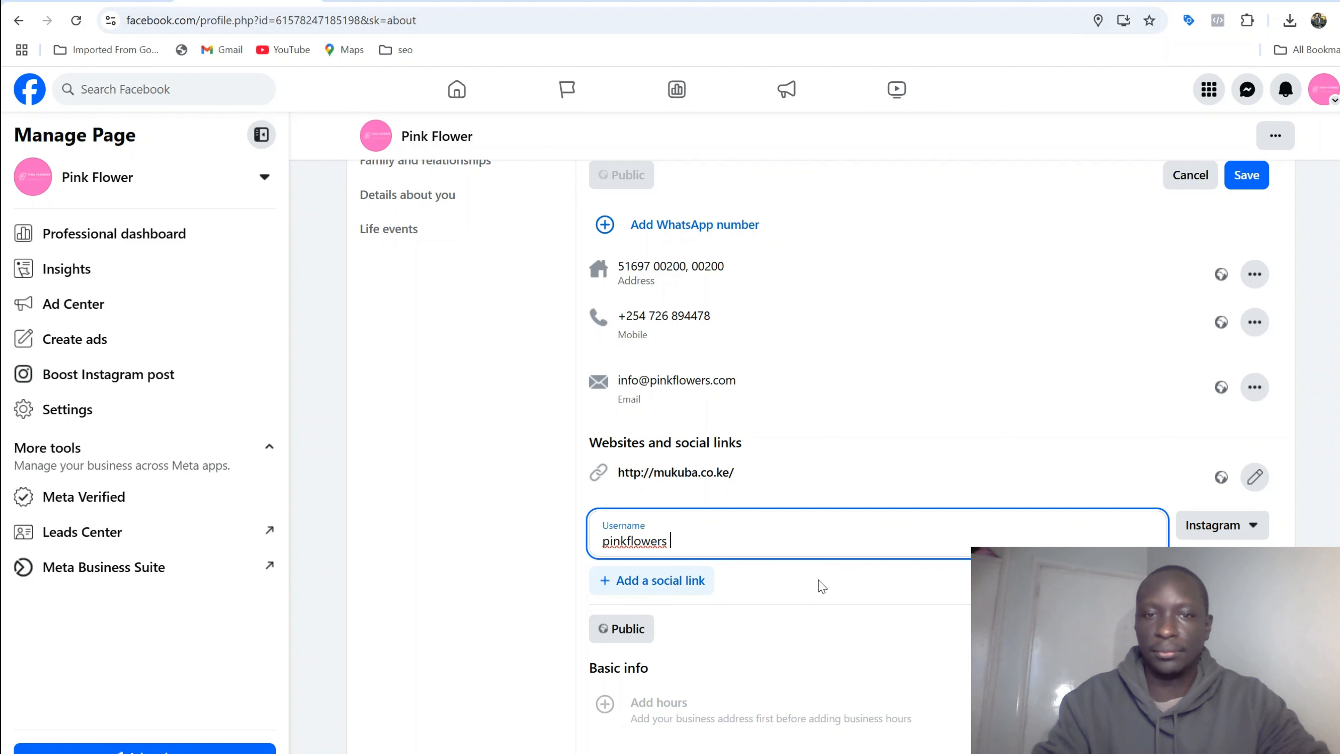
click(824, 591)
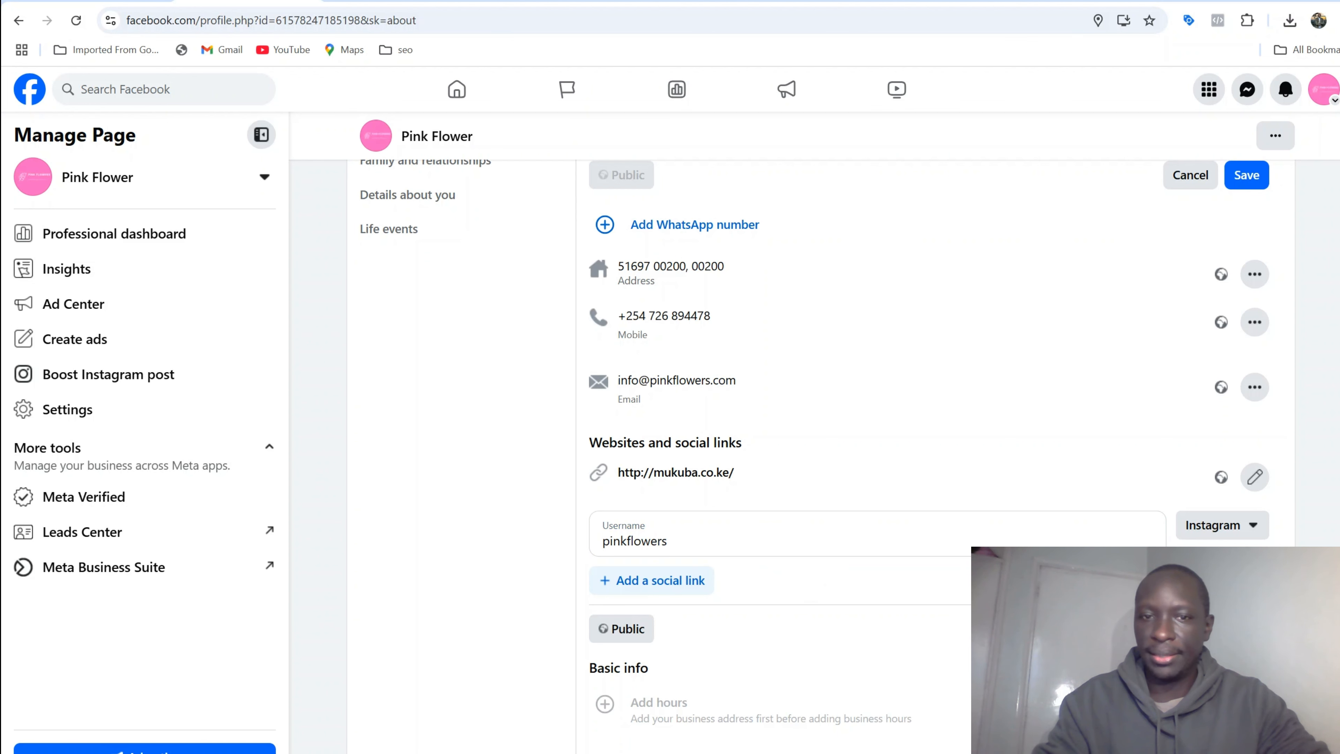
click(1246, 629)
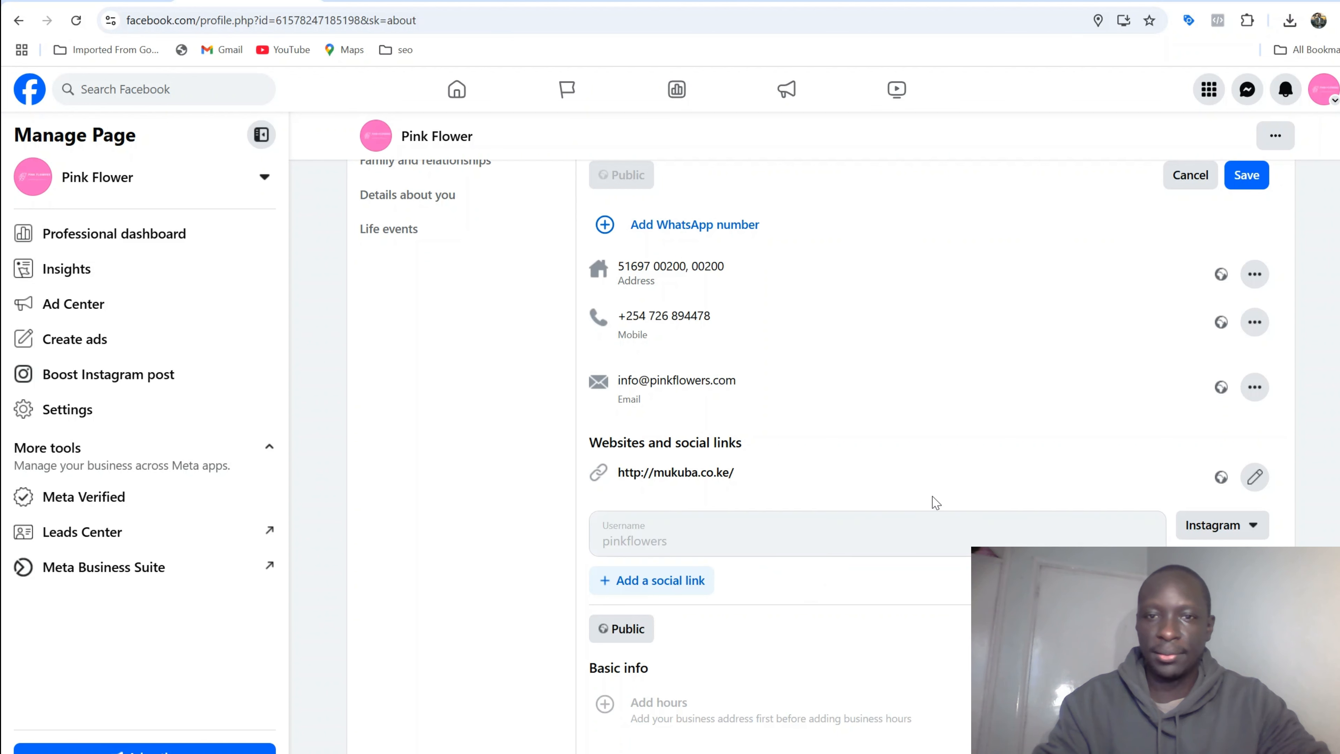
Choose Online booking and Reservations as the Page's specialties and services in its basic info
scroll(923, 551, down, 3)
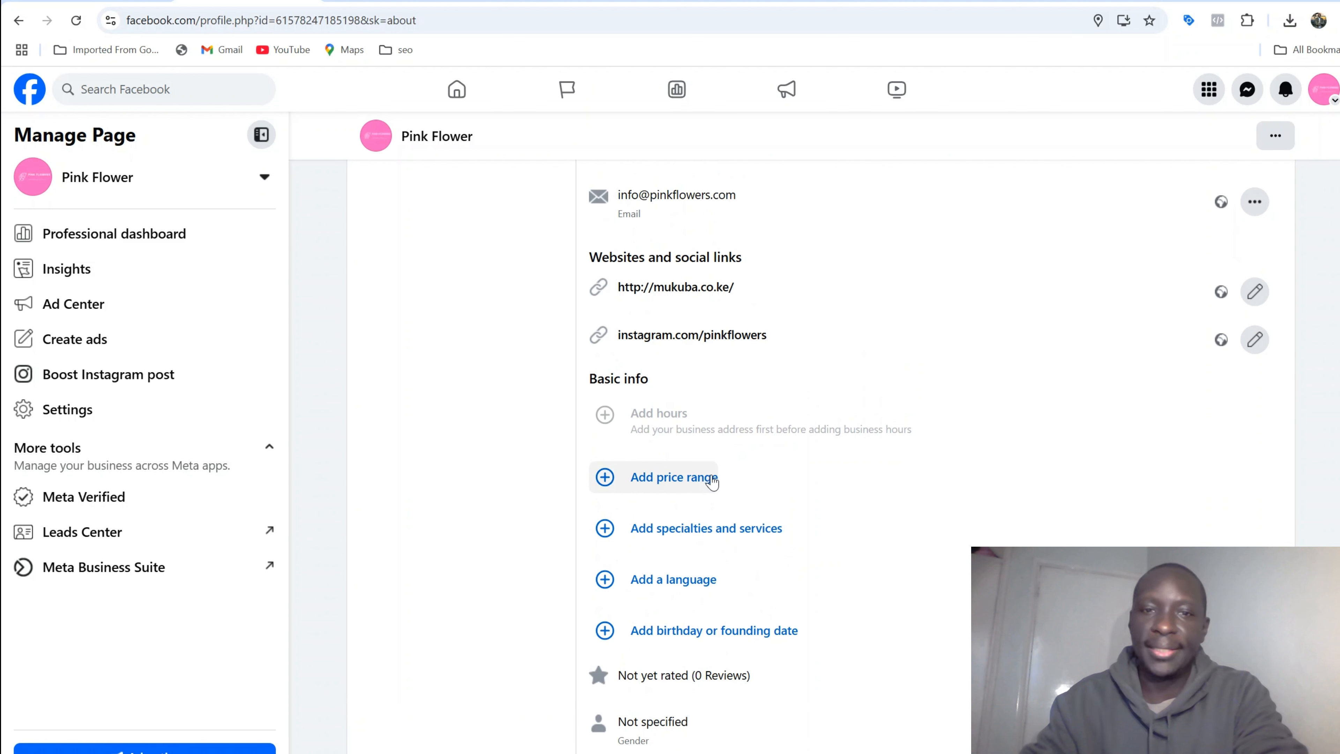
click(739, 528)
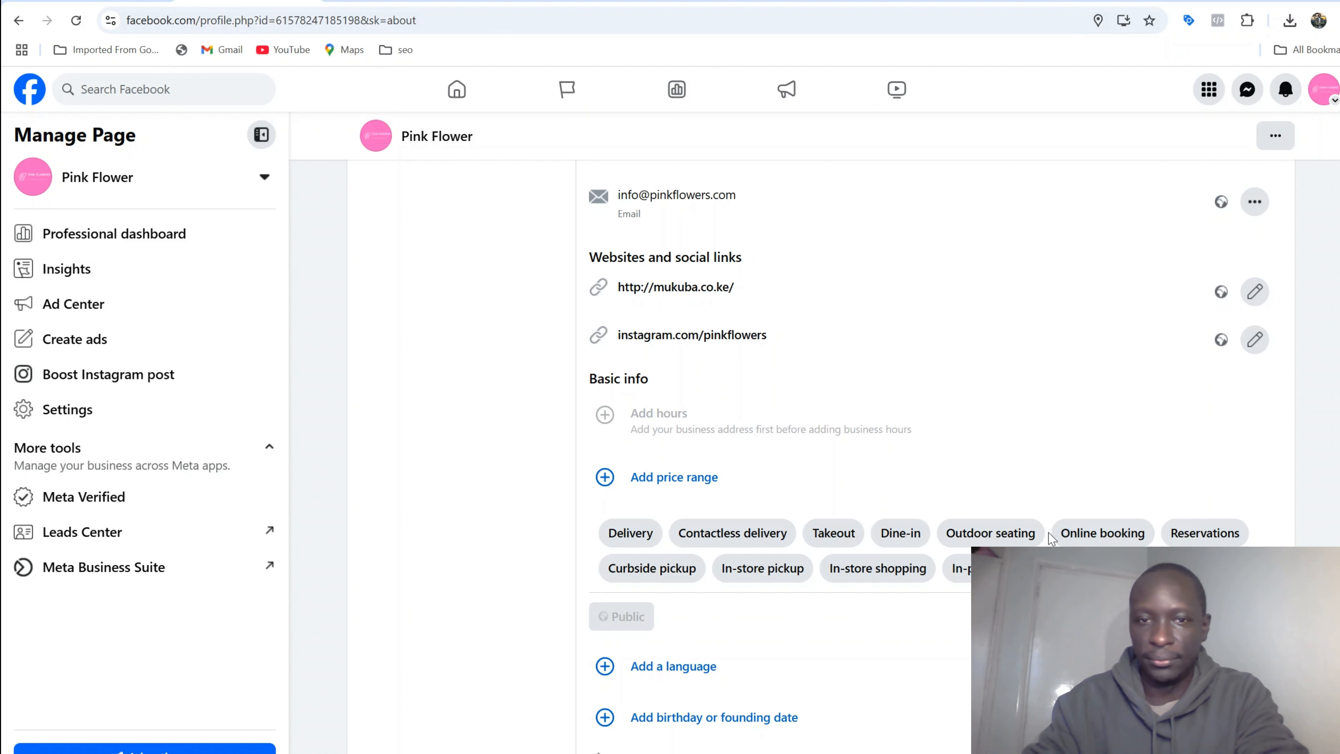
click(1096, 534)
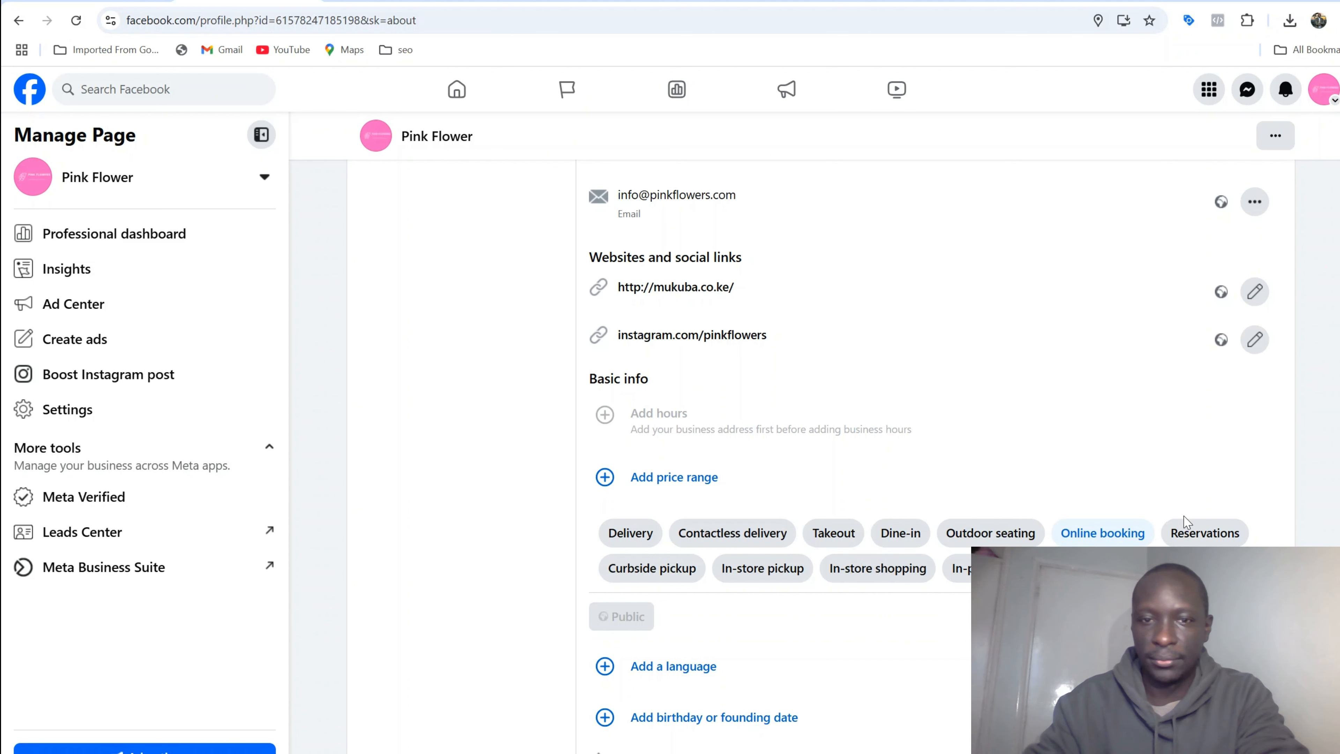
click(1187, 530)
Open the language entry and the birthday or founding date entry in the Page's basic info
scroll(735, 485, down, 4)
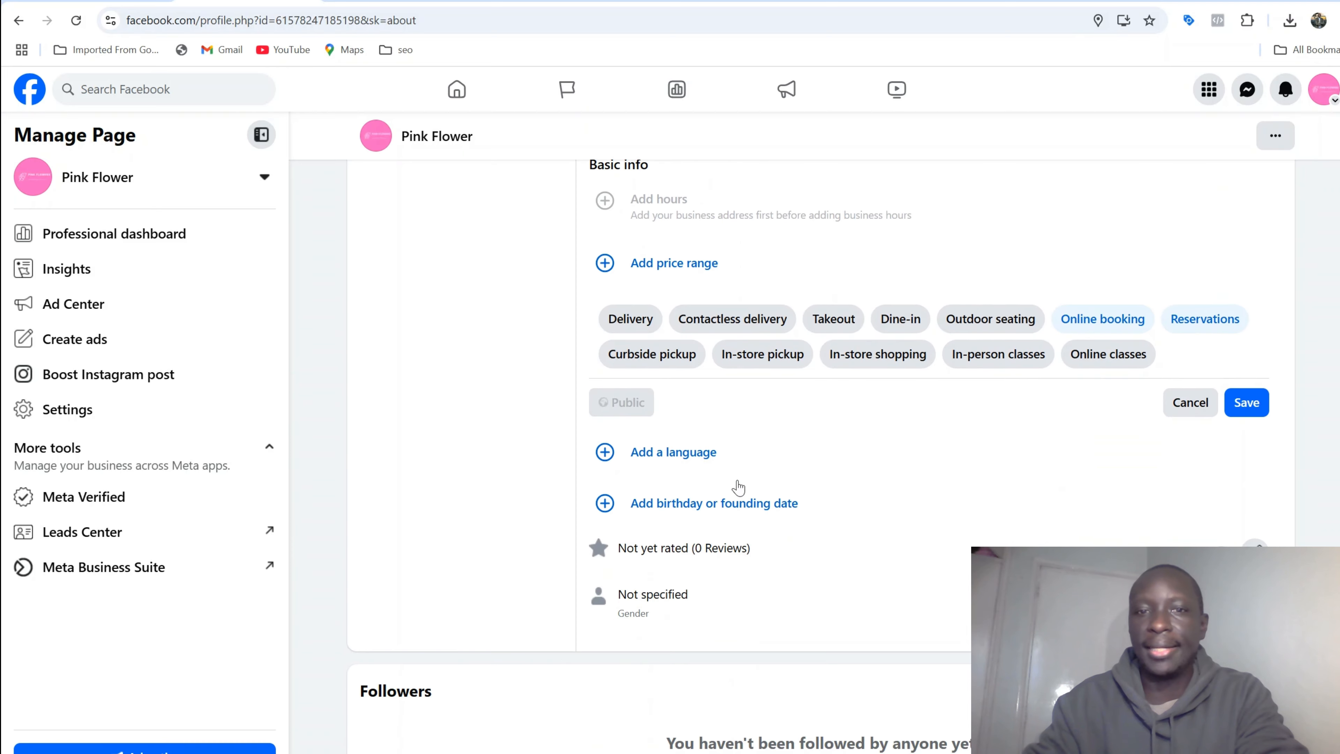
click(713, 463)
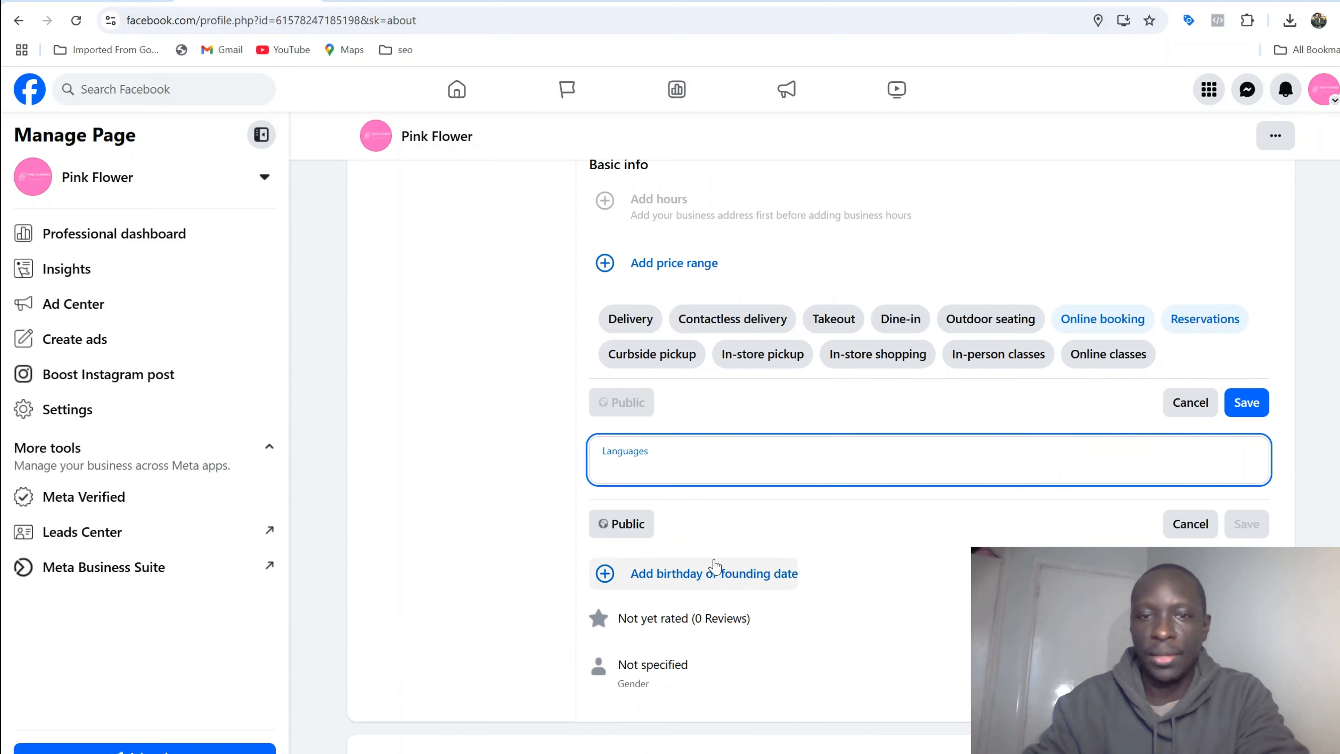
click(720, 581)
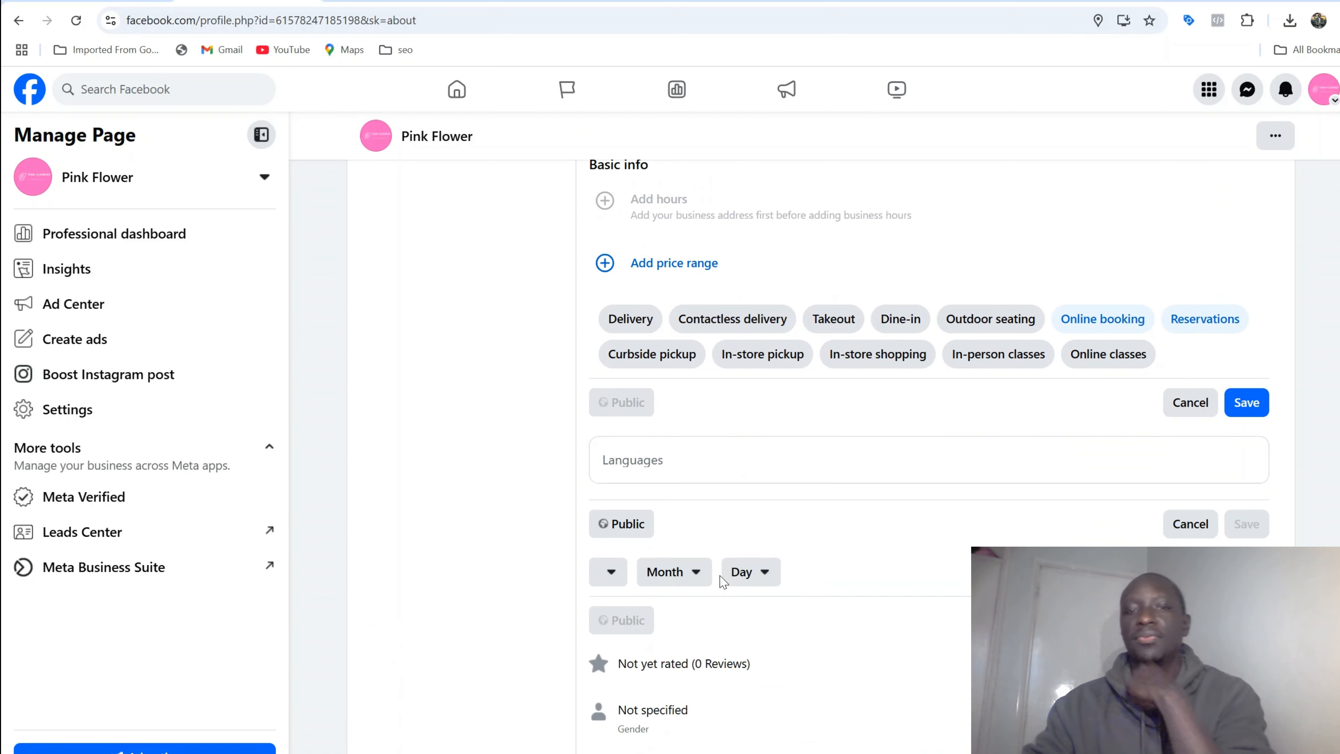
Look over the remaining sections of the Page's About information, including followers, photos, music, sports, movies, TV shows and books
scroll(722, 581, down, 2)
scroll(722, 581, down, 2)
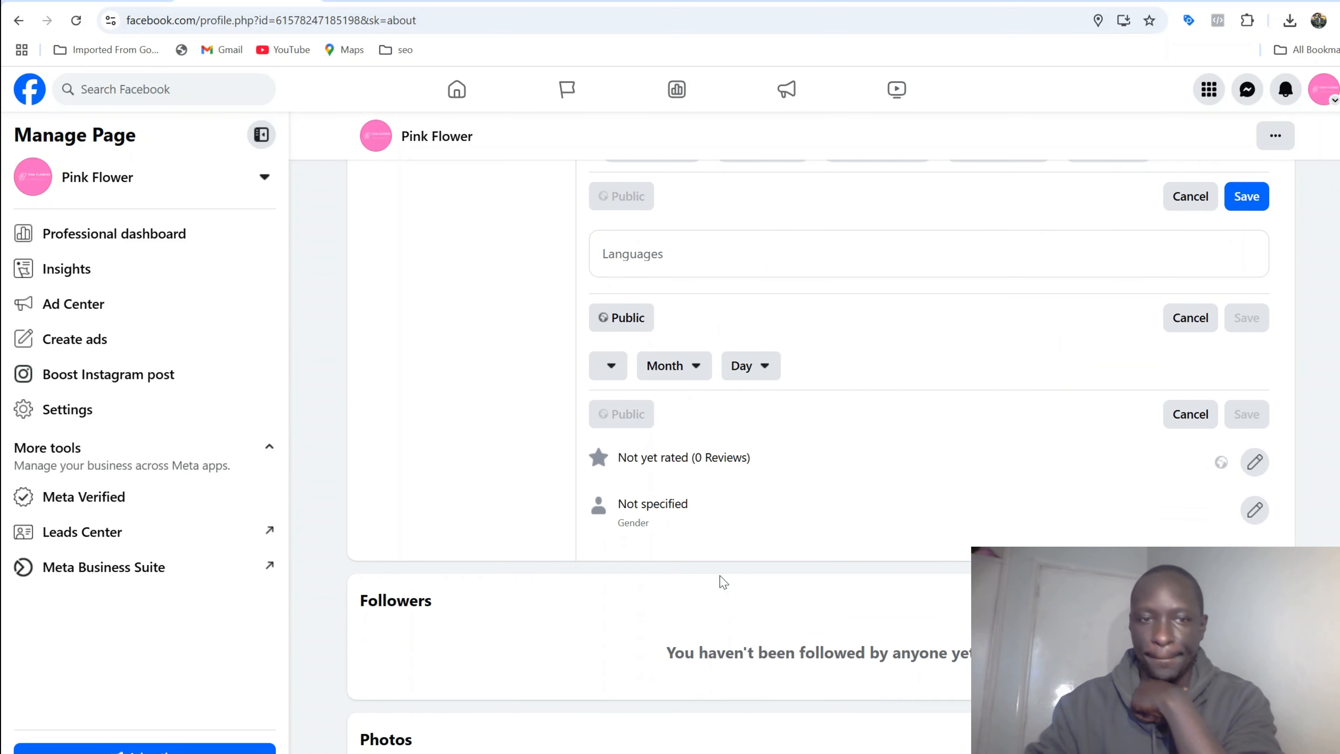
scroll(722, 582, down, 8)
scroll(722, 581, down, 6)
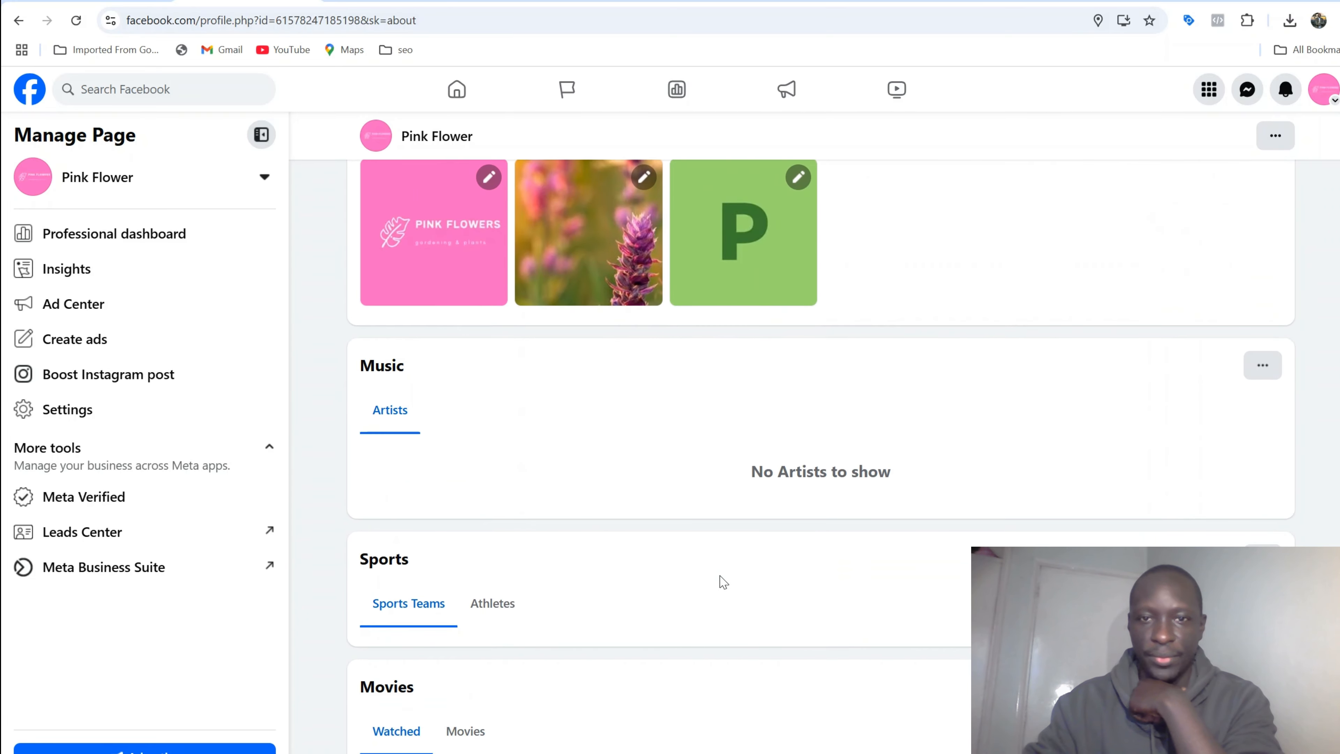
scroll(722, 582, down, 6)
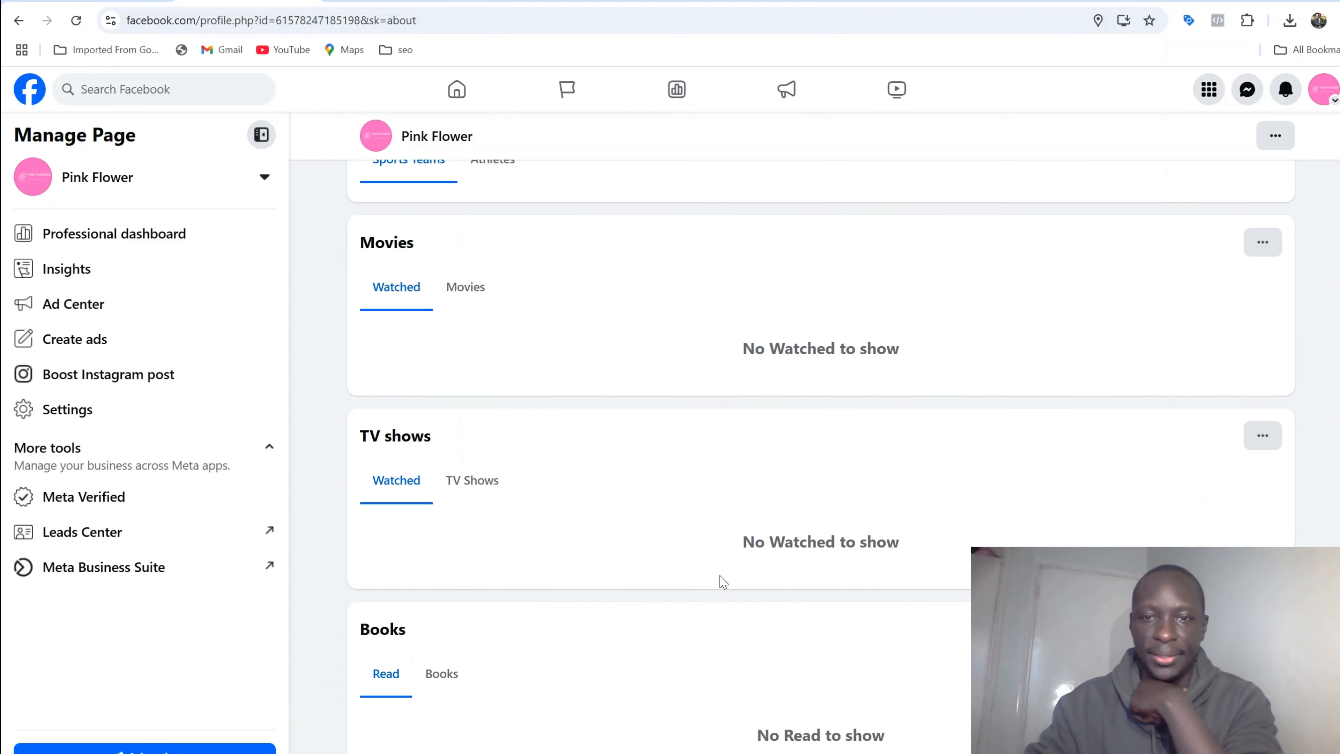
scroll(722, 582, up, 10)
scroll(723, 582, up, 15)
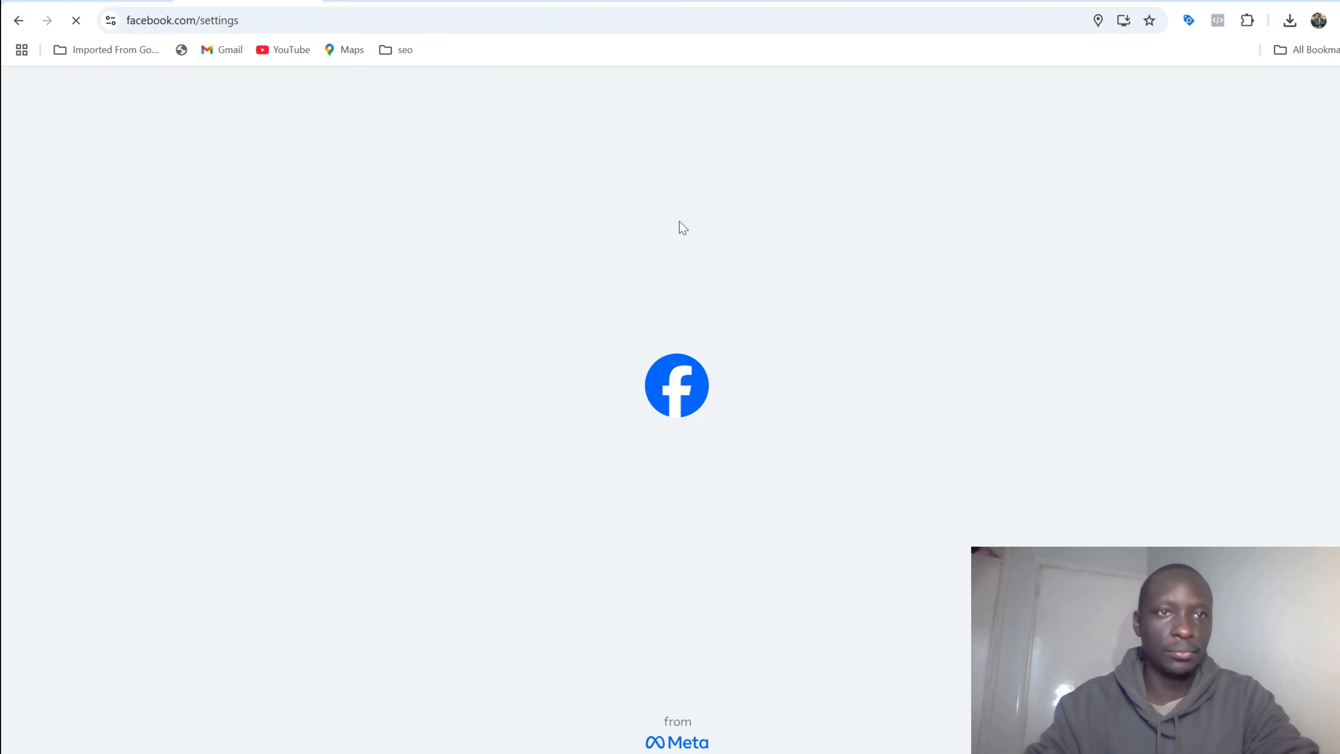
Open the Page access settings from the Page setup section to review who can manage the Page
scroll(173, 586, down, 3)
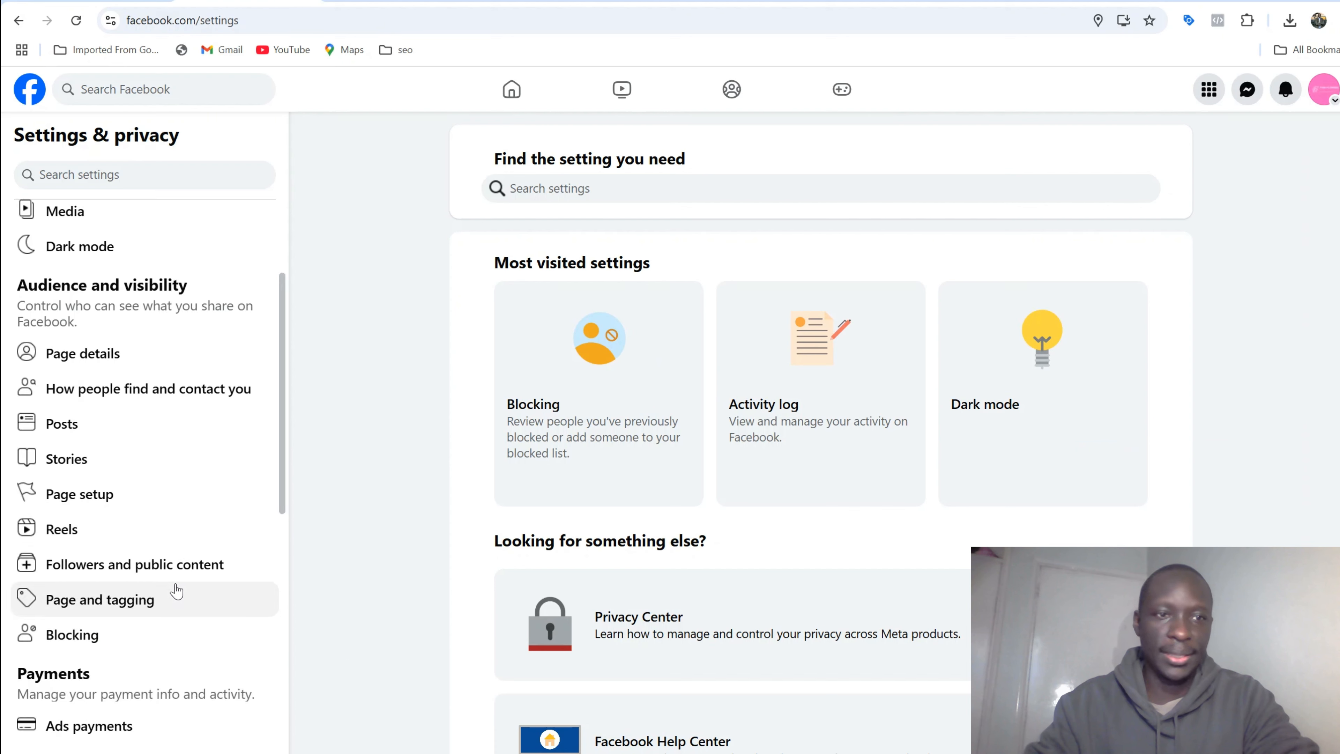
click(121, 495)
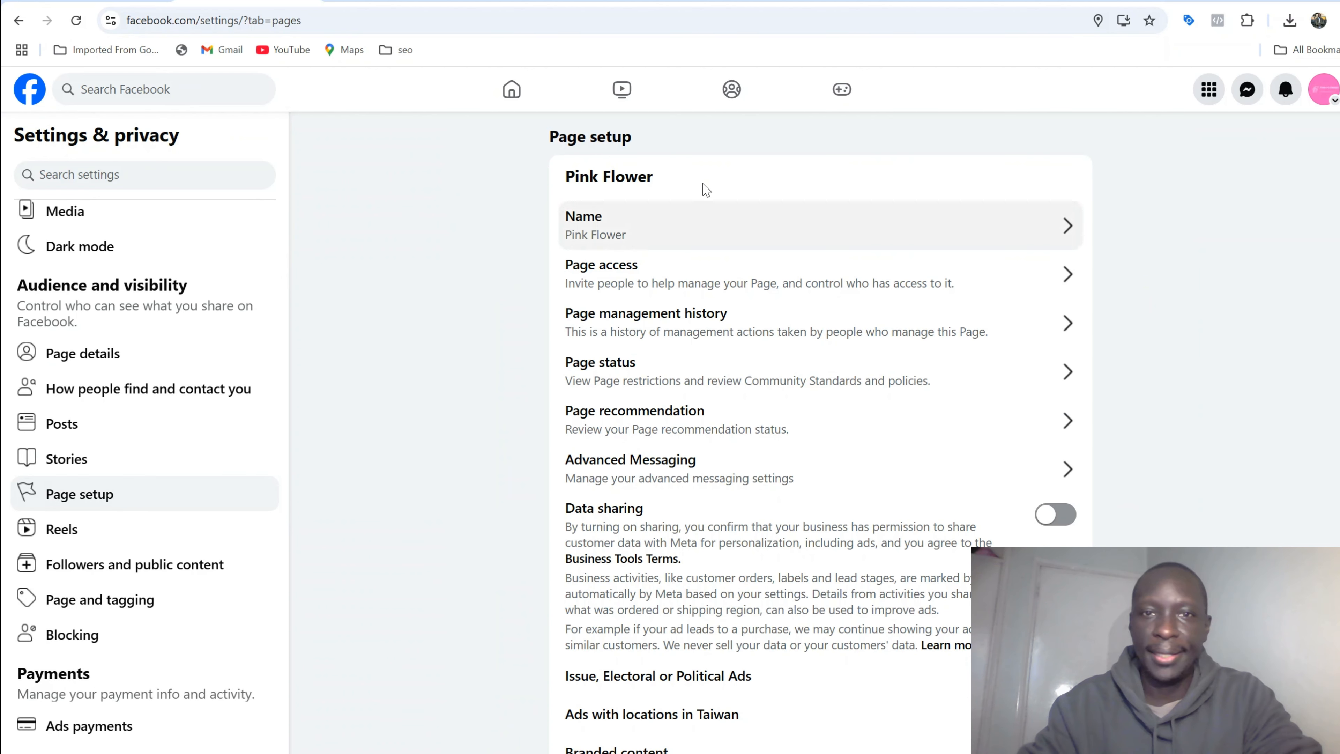
click(642, 277)
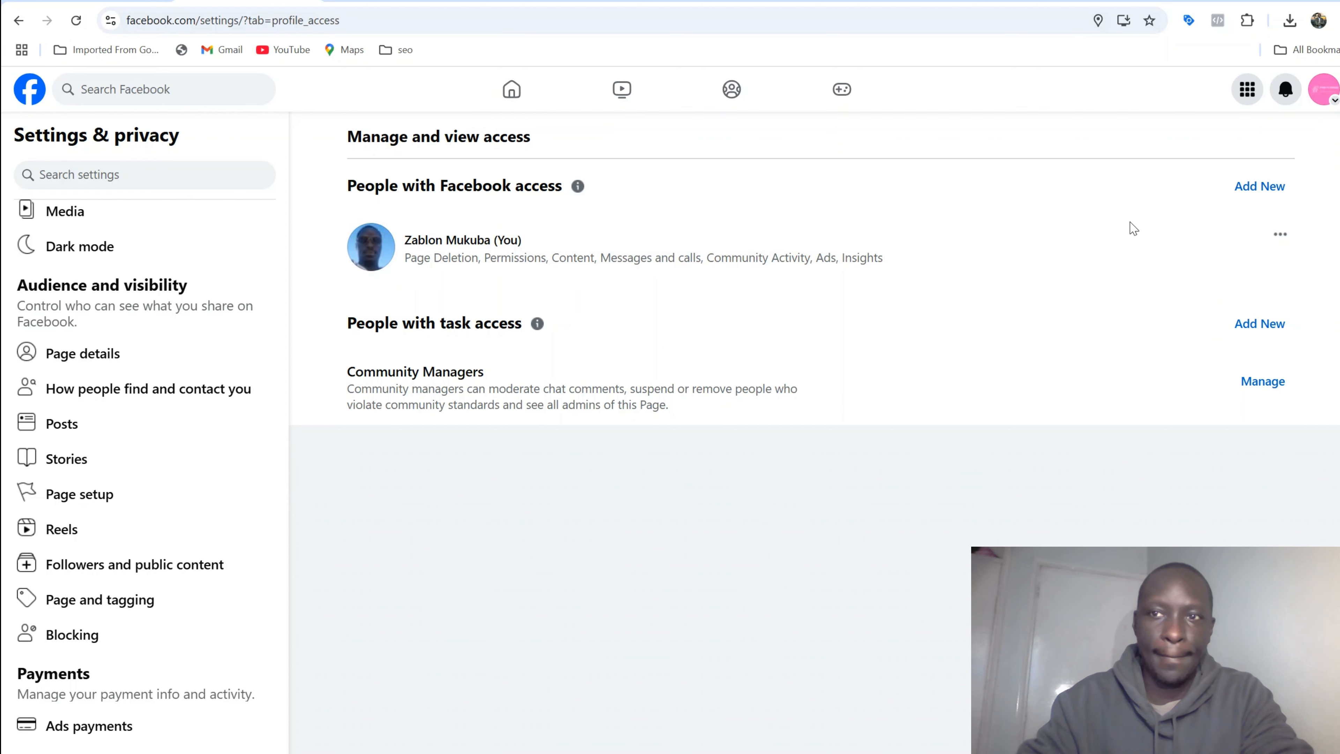
Search by name for a person to give Facebook access to the Page, and close the dialog without adding anyone
click(1259, 186)
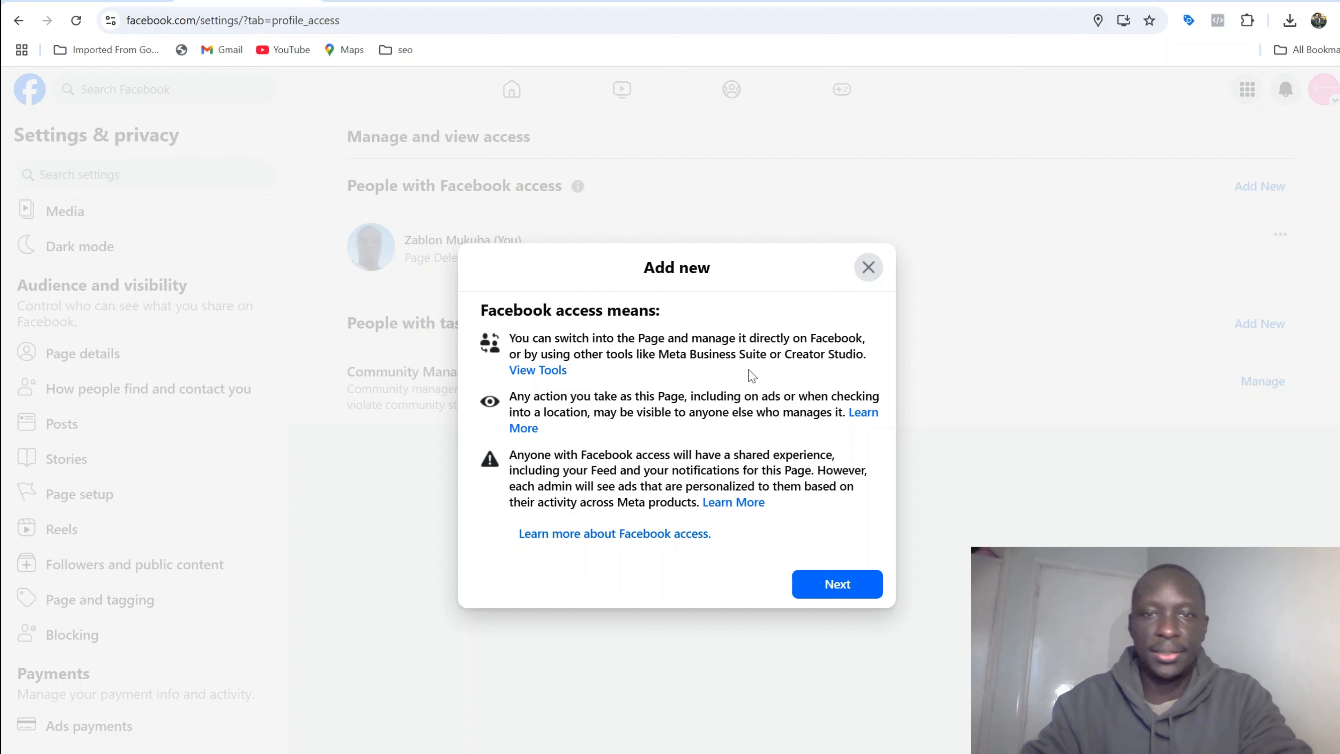
click(827, 594)
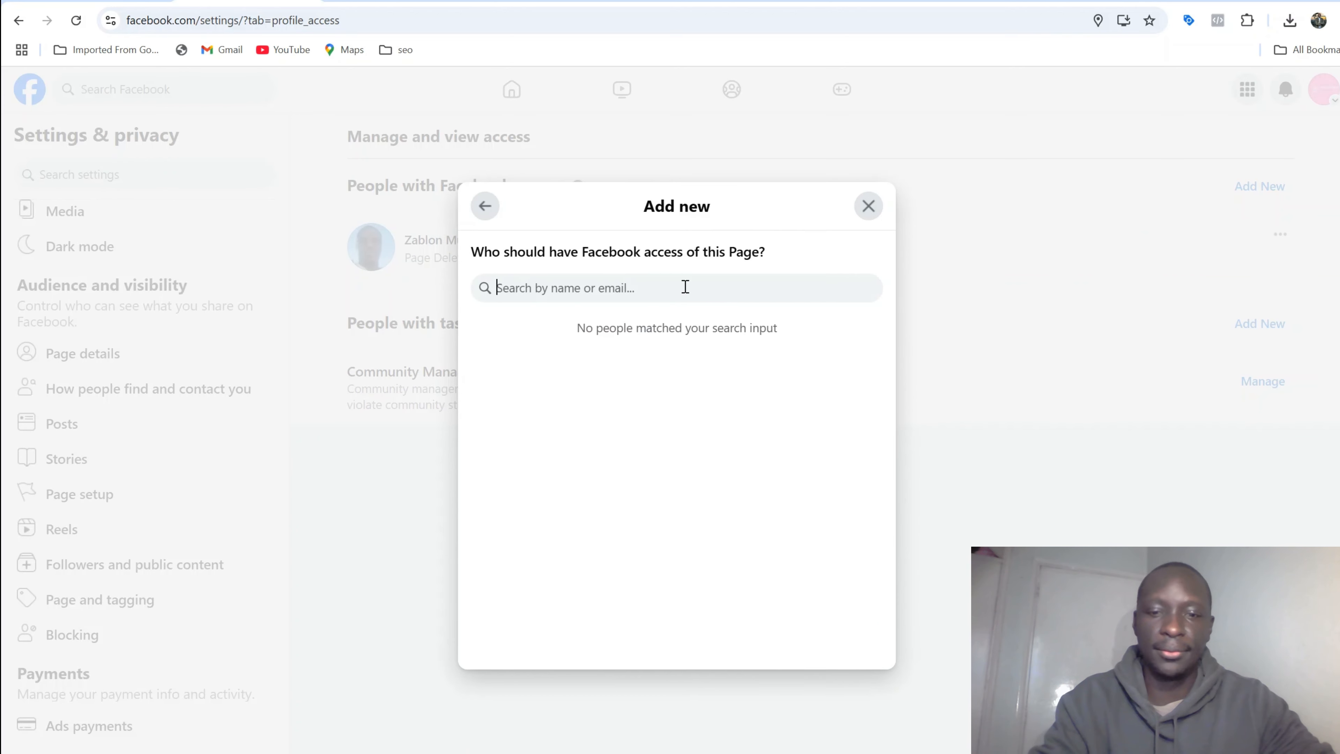
text(as)
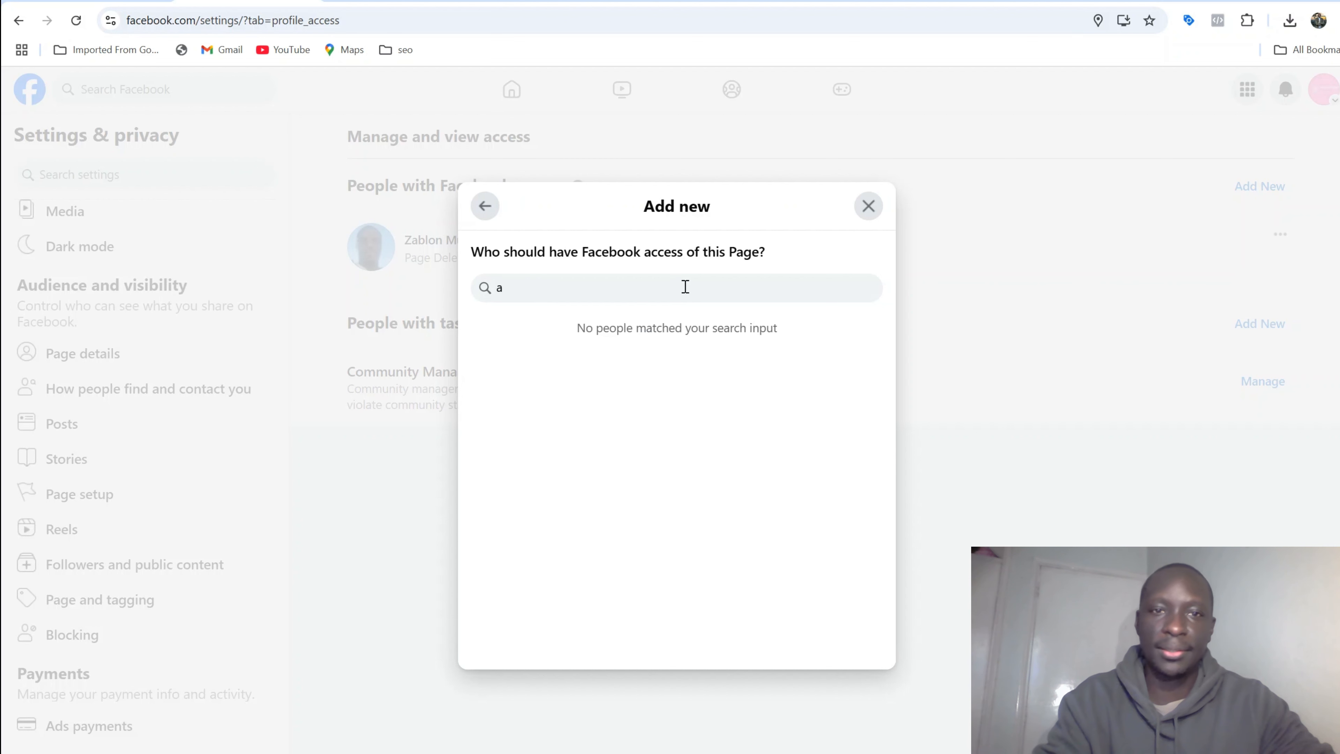
key(BackSpace)
text(afe)
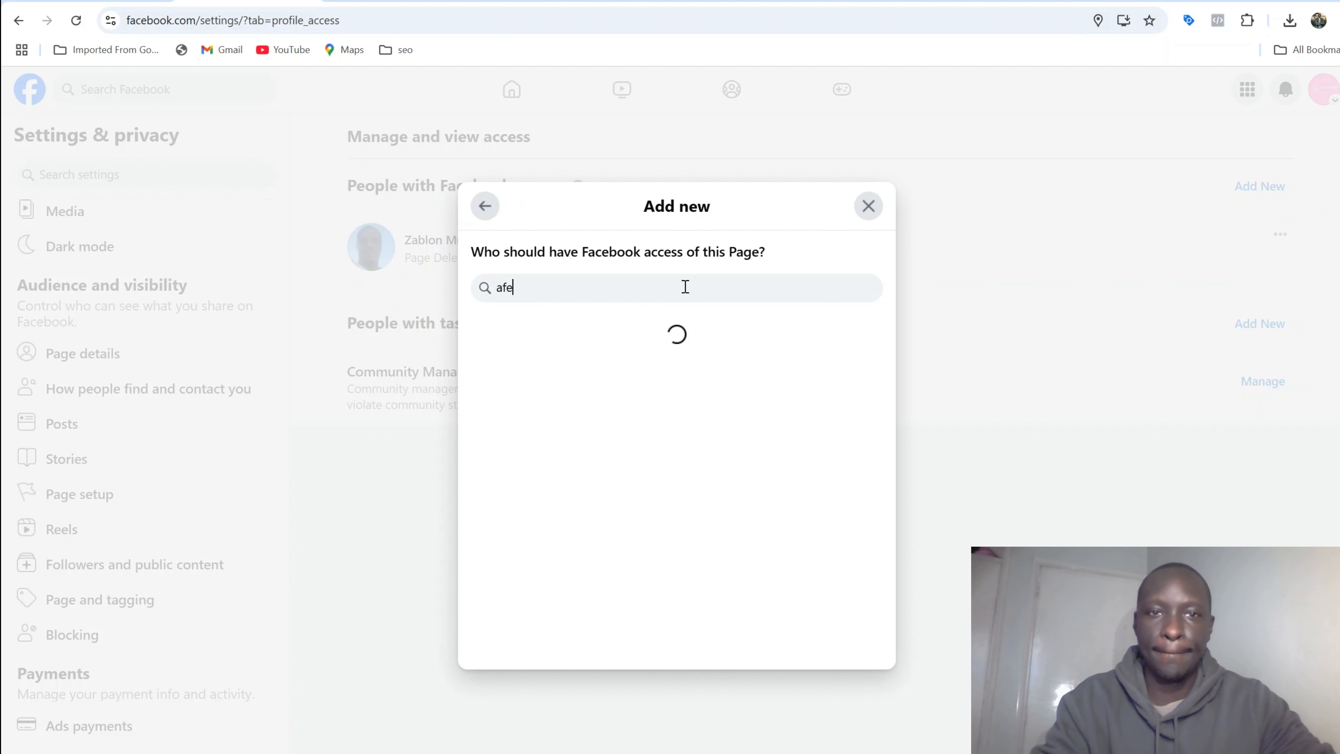
key(BackSpace)
key(BackSpace)
key(BackSpace)
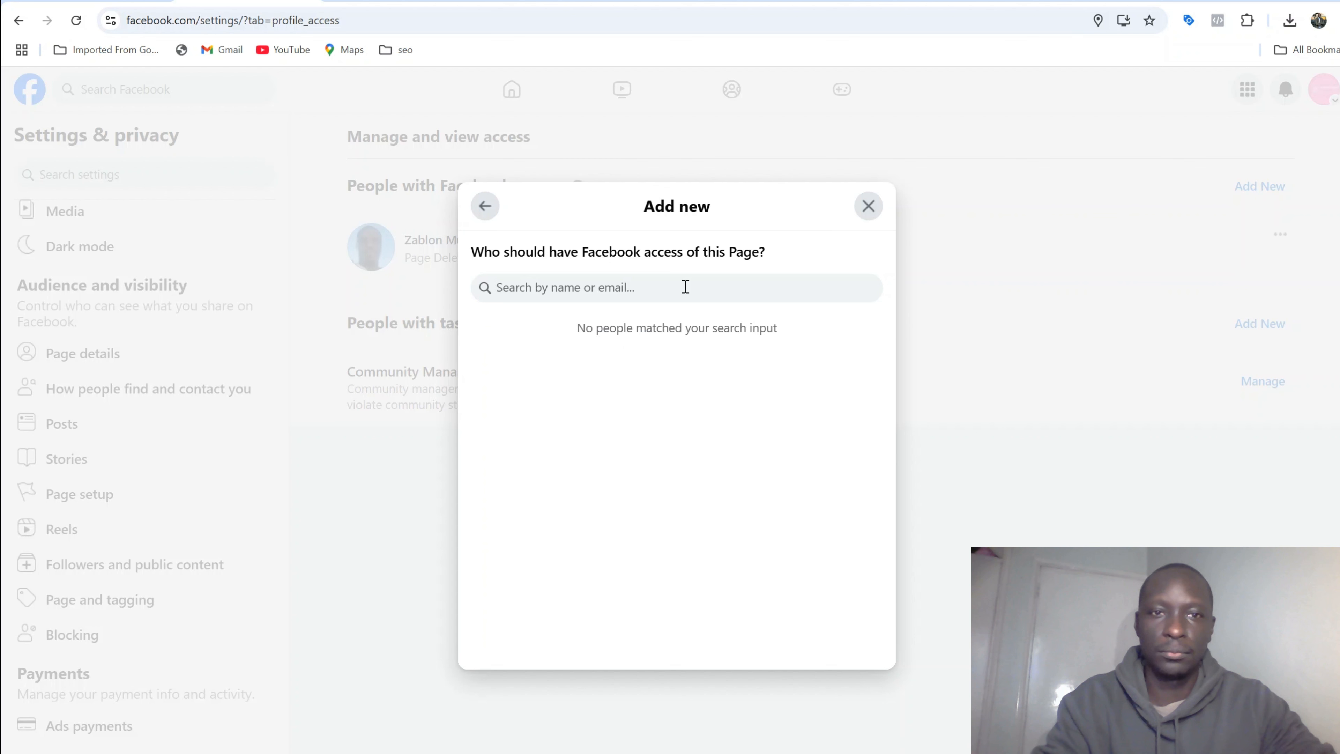
text(timothy)
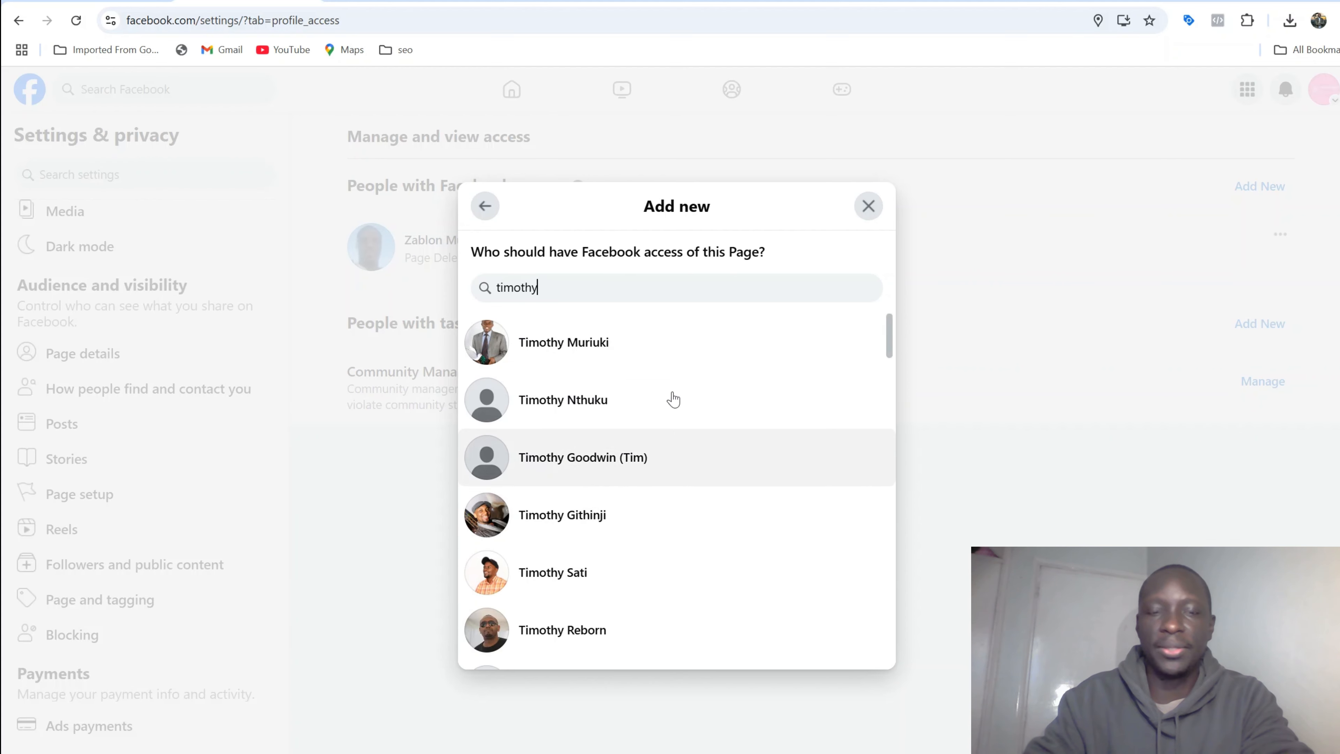
click(868, 206)
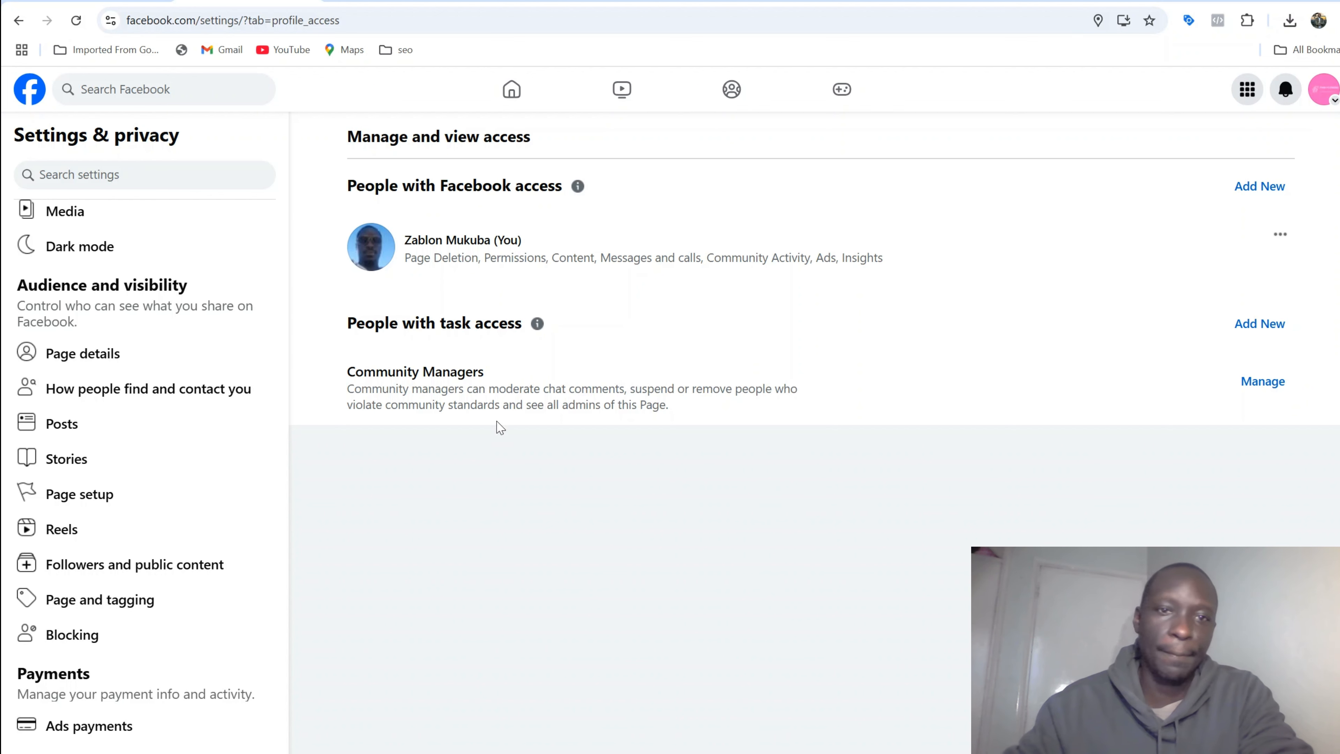
Examine the Community Managers description and the Page's settings categories, from Preferences to Community Standards and legal policies
triple_click(567, 393)
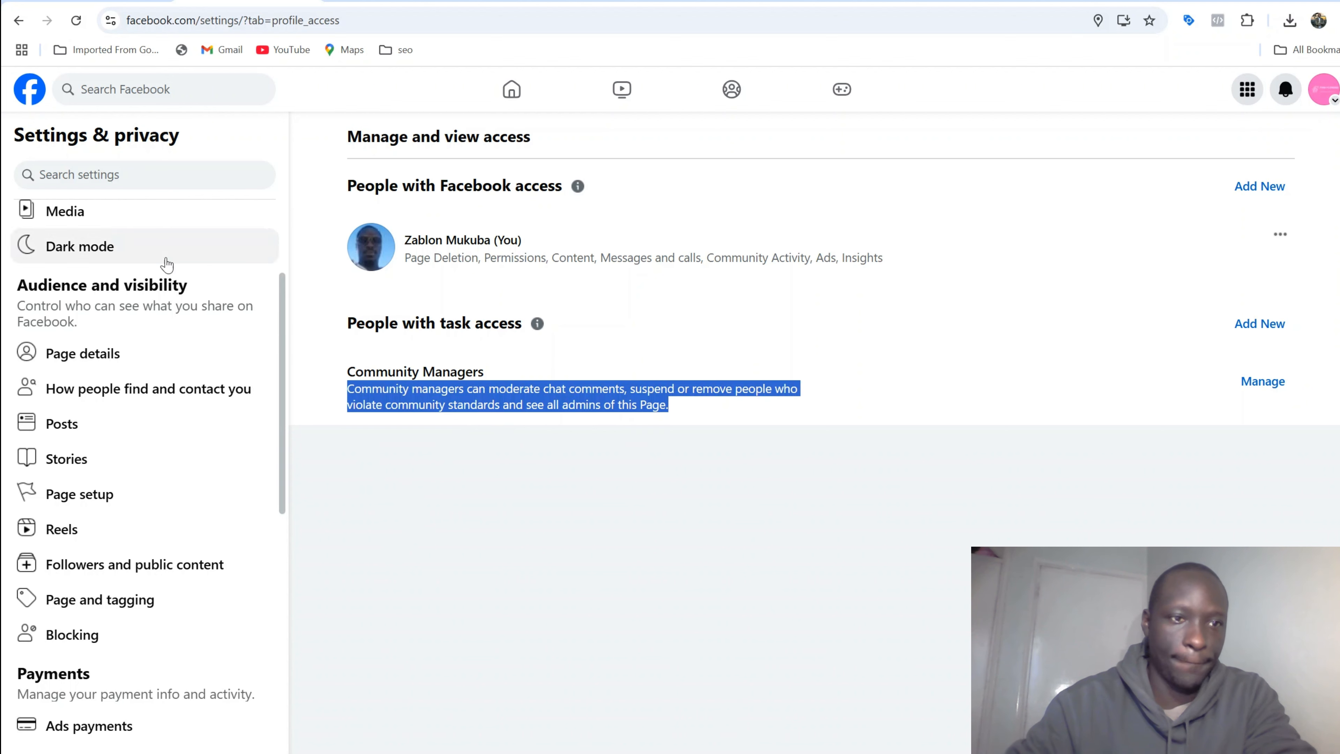
scroll(231, 382, down, 3)
scroll(227, 248, down, 2)
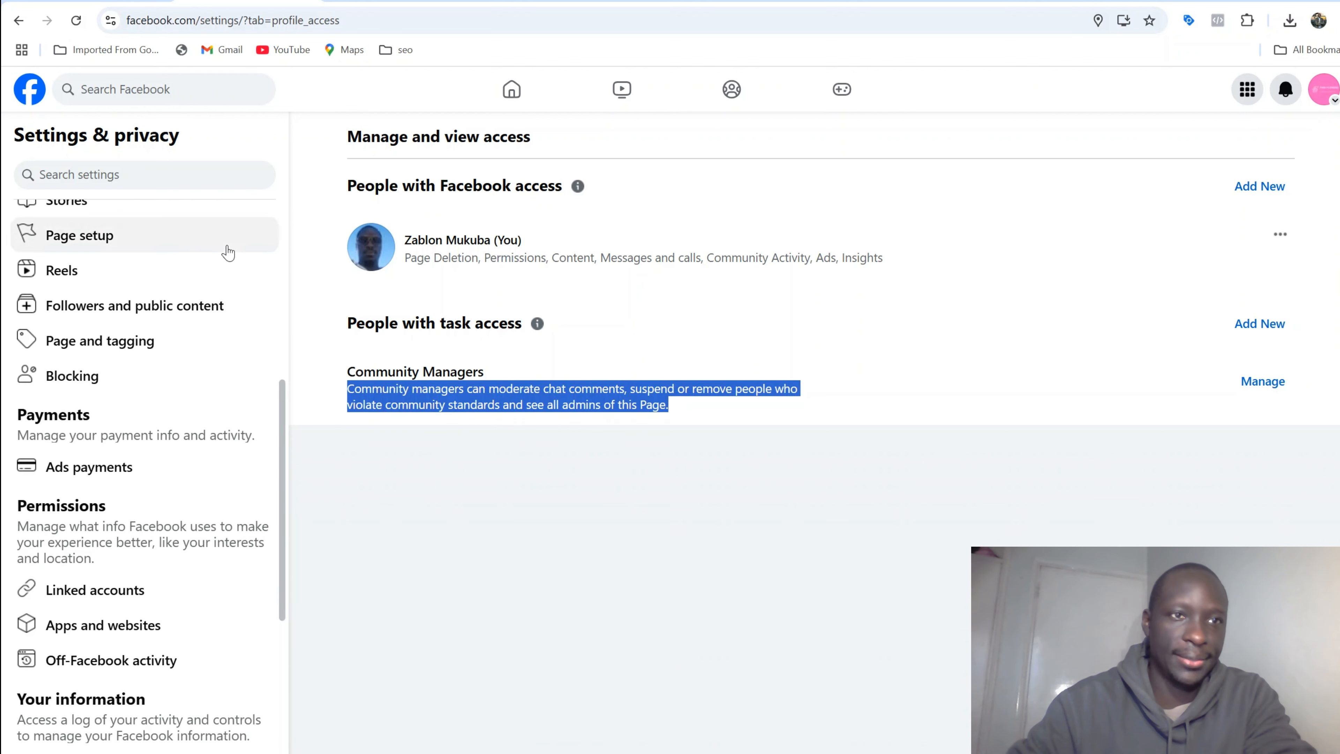
scroll(199, 364, up, 8)
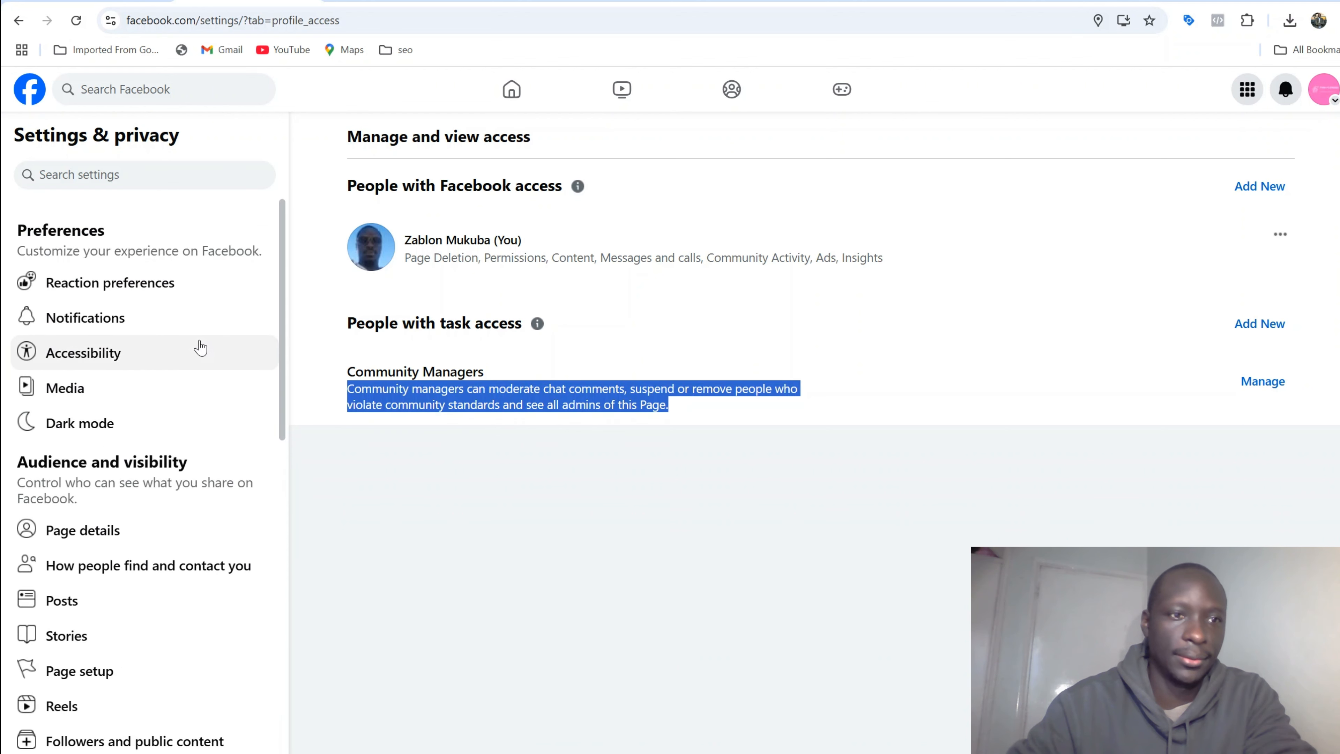
scroll(176, 633, down, 12)
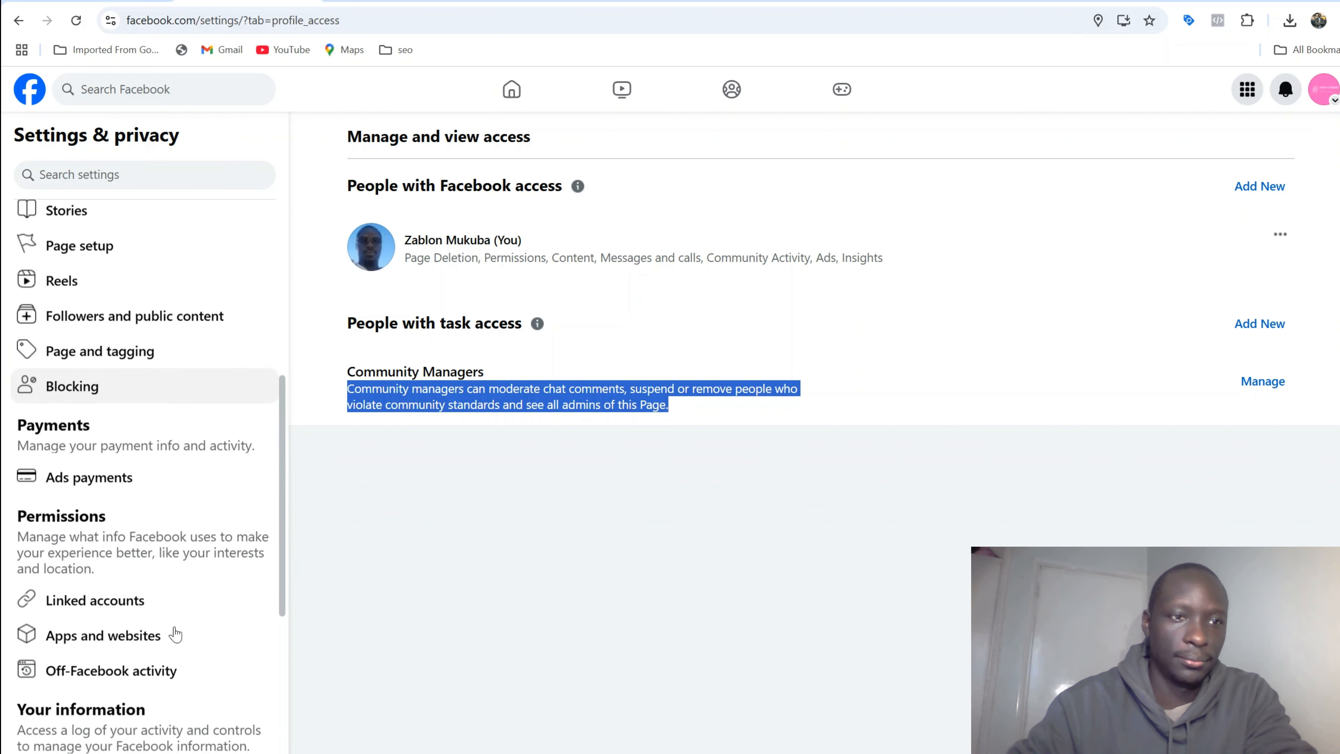
scroll(175, 633, down, 3)
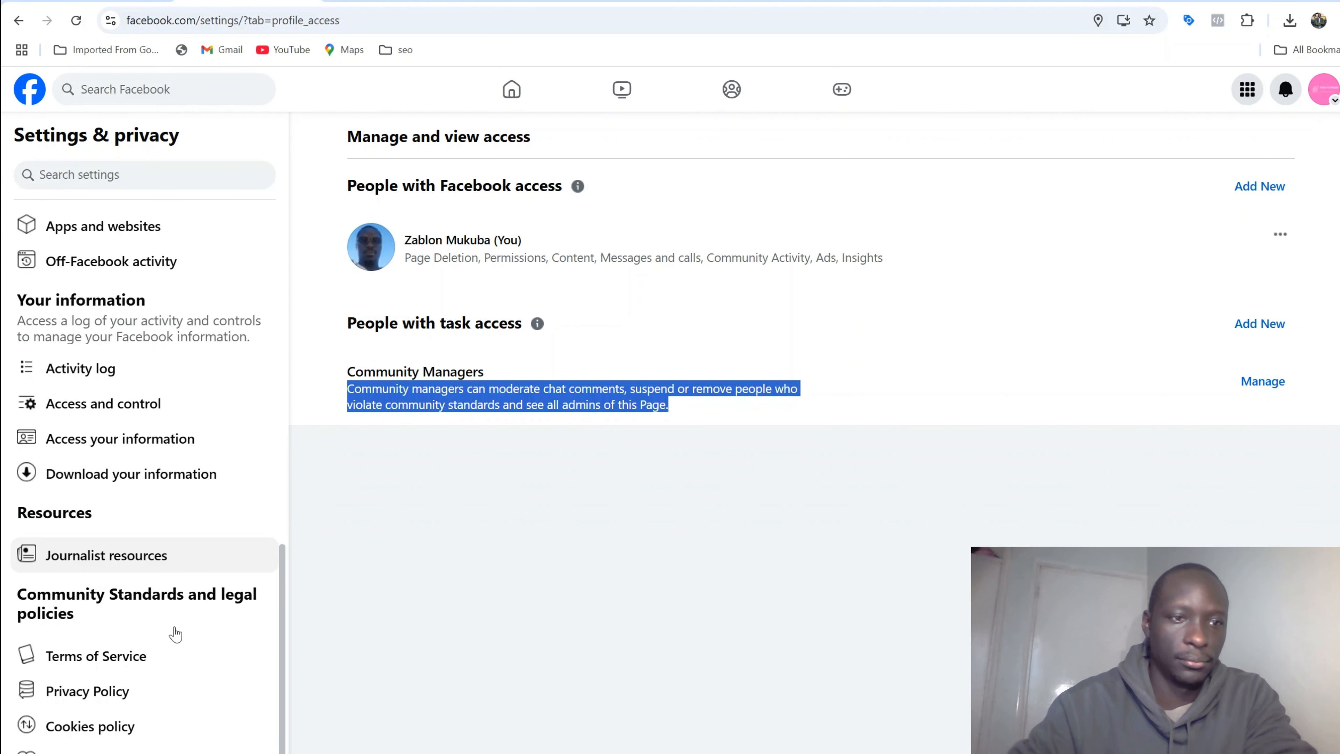
scroll(175, 628, up, 6)
scroll(175, 628, up, 9)
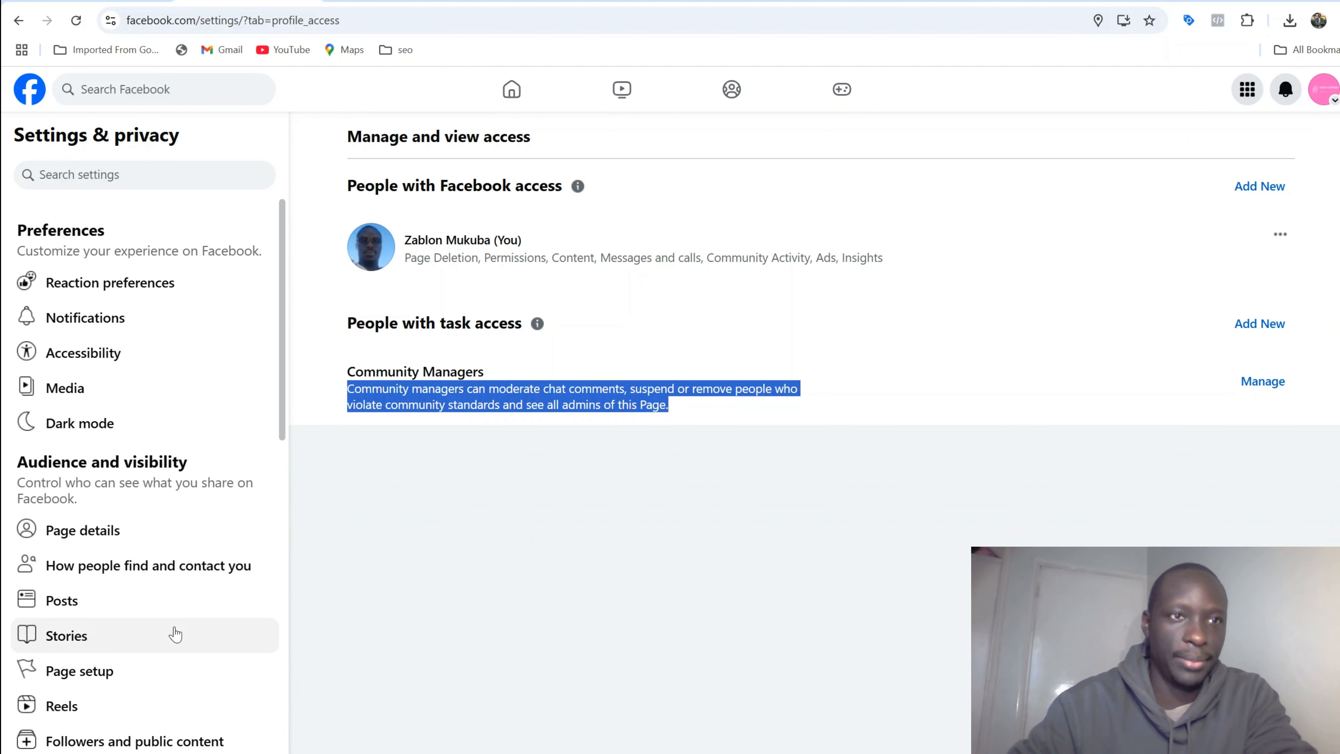
scroll(175, 633, down, 3)
scroll(174, 528, up, 3)
scroll(176, 728, down, 4)
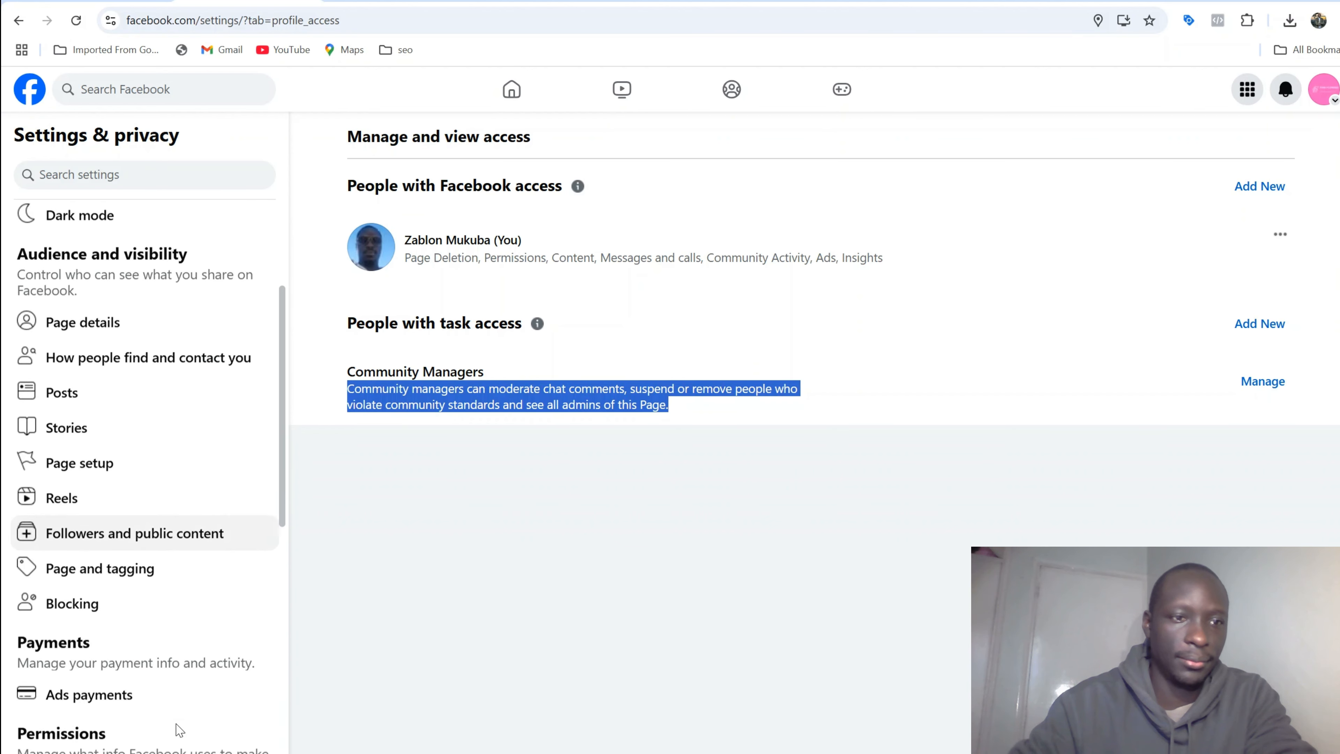
scroll(180, 730, down, 3)
scroll(146, 623, up, 7)
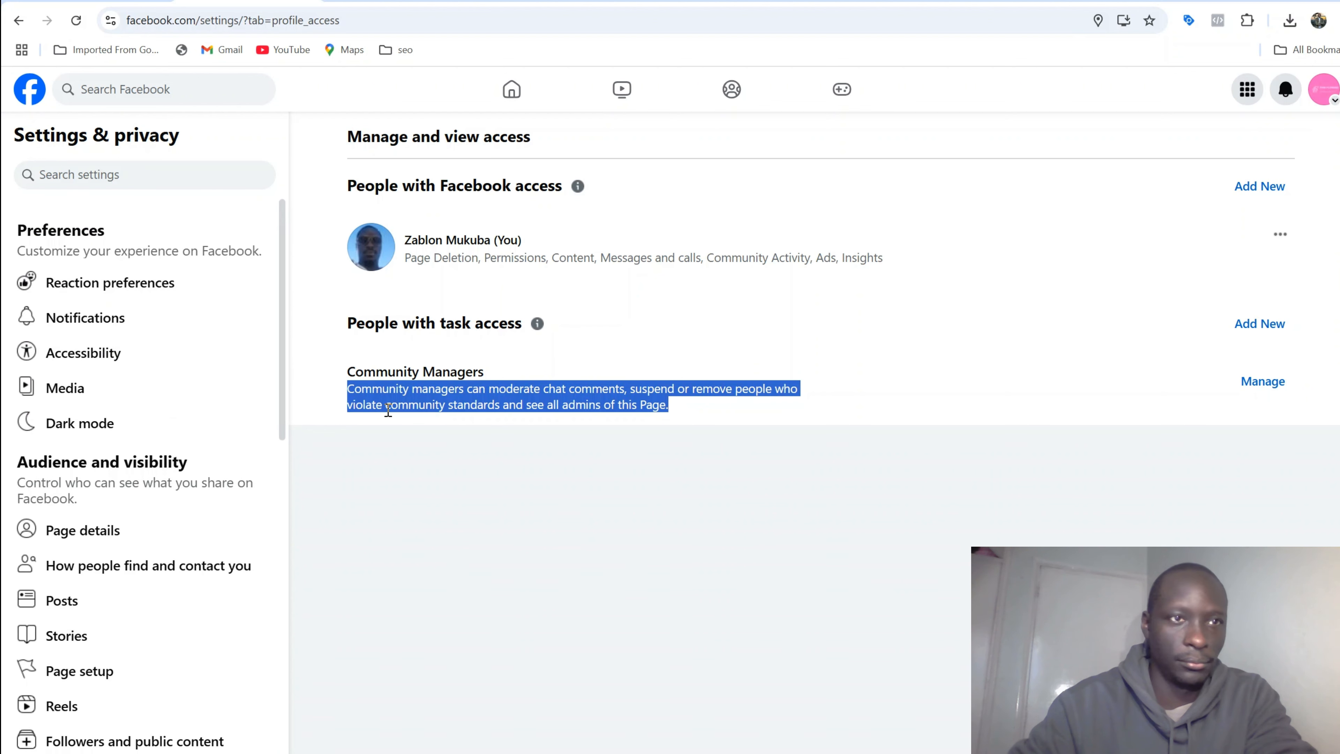
Return to the home feed and open the list of profiles available for switching
click(24, 103)
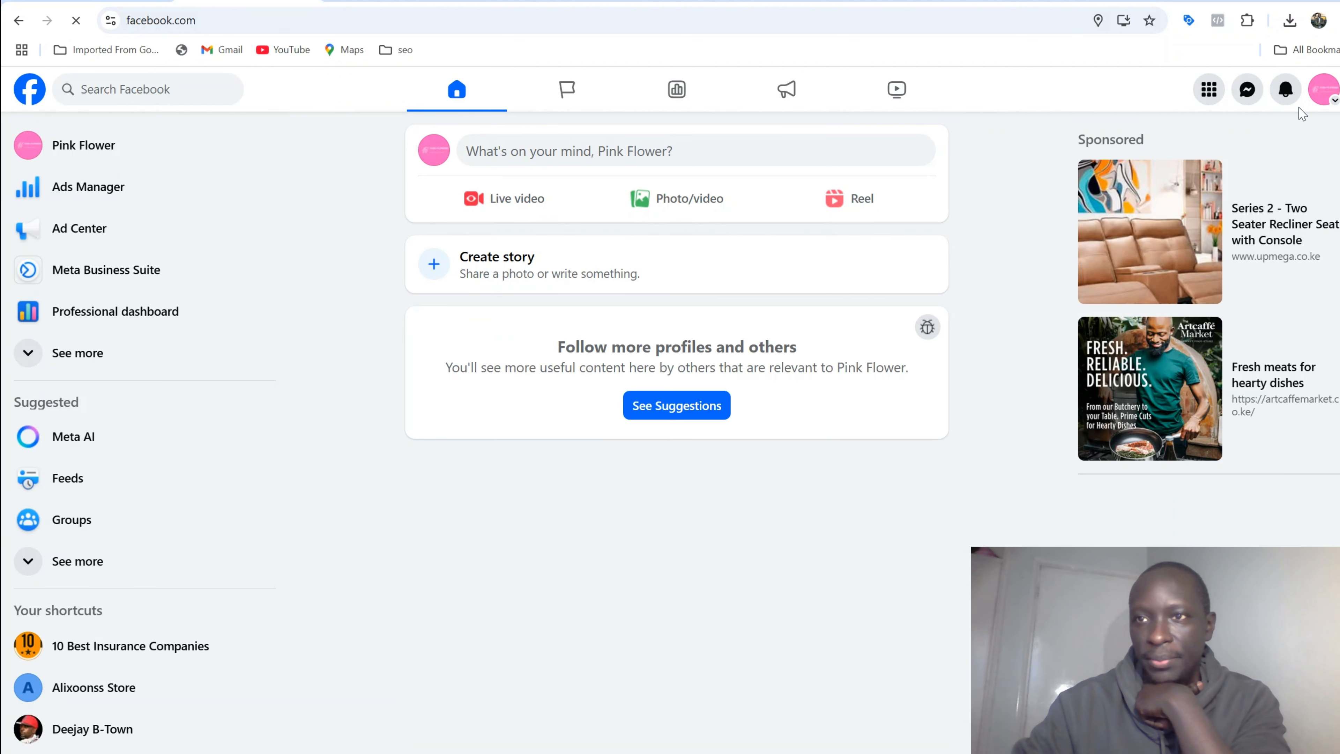
click(1322, 97)
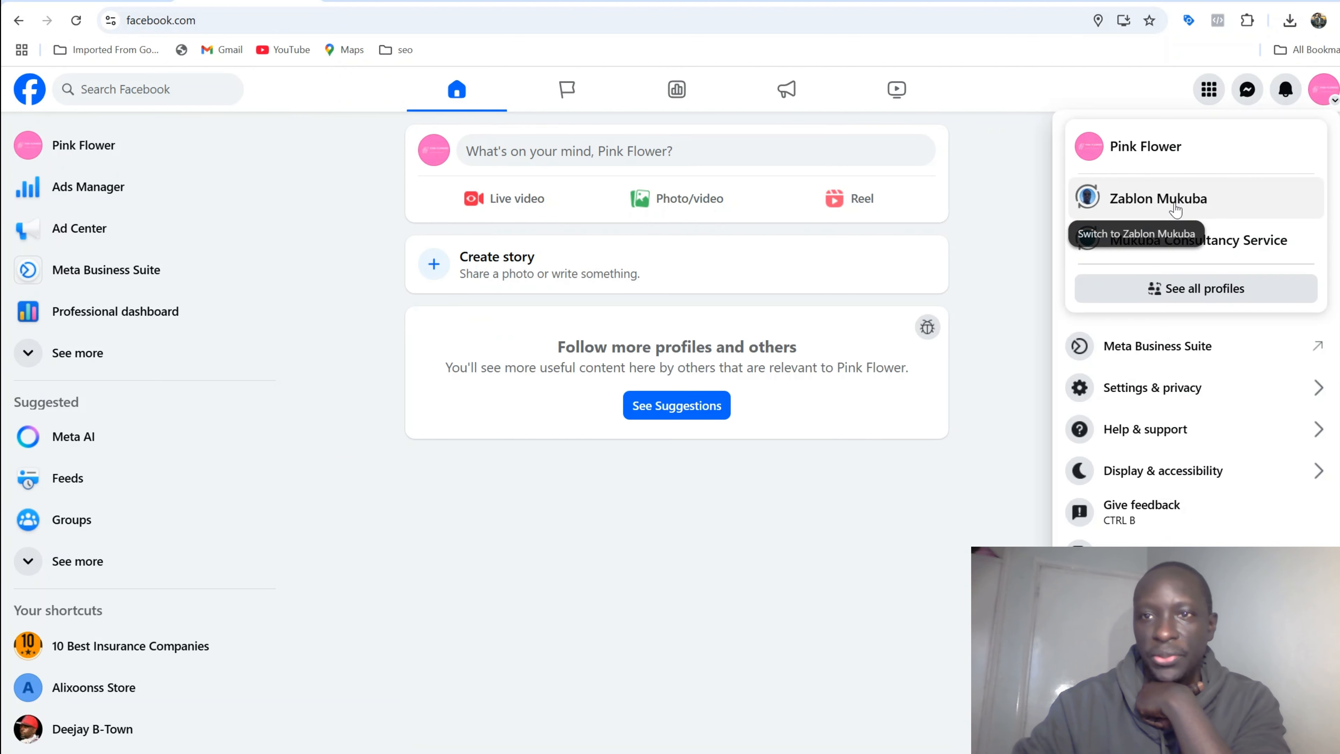